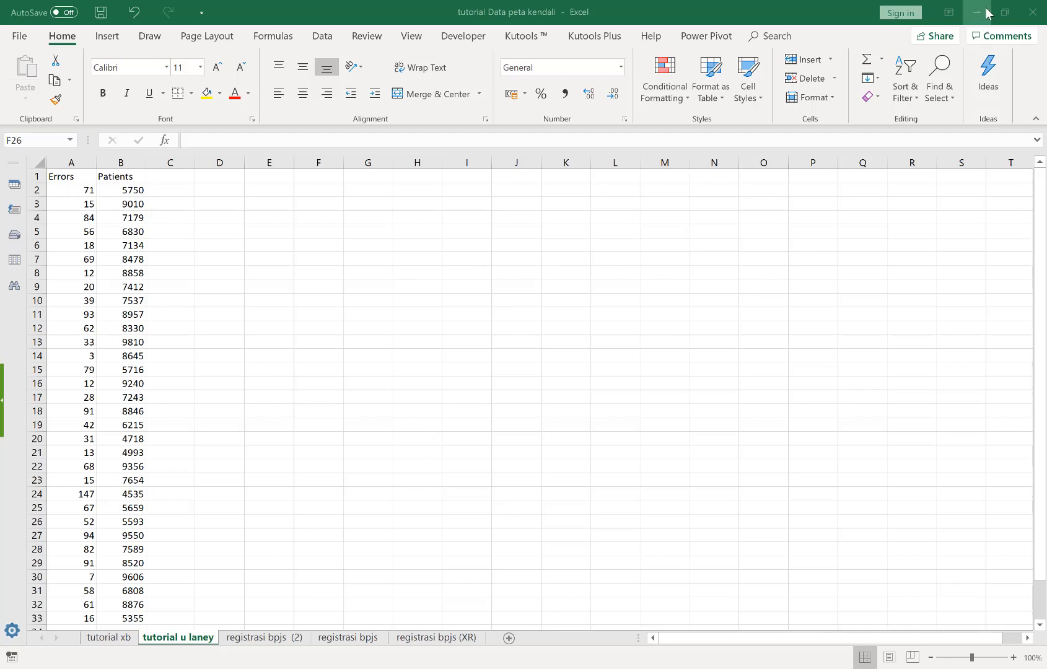
Minimize the Excel workbook and launch Minitab 18 from the desktop
{"action": "left_click", "coordinate": [982, 7]}
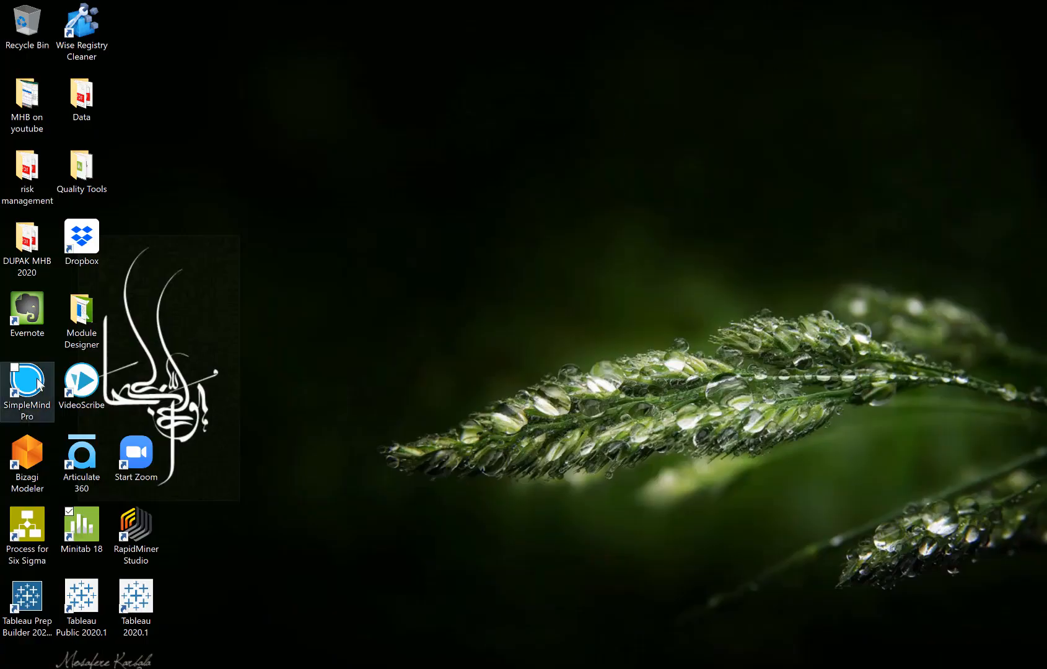
{"action": "left_click", "coordinate": [90, 521]}
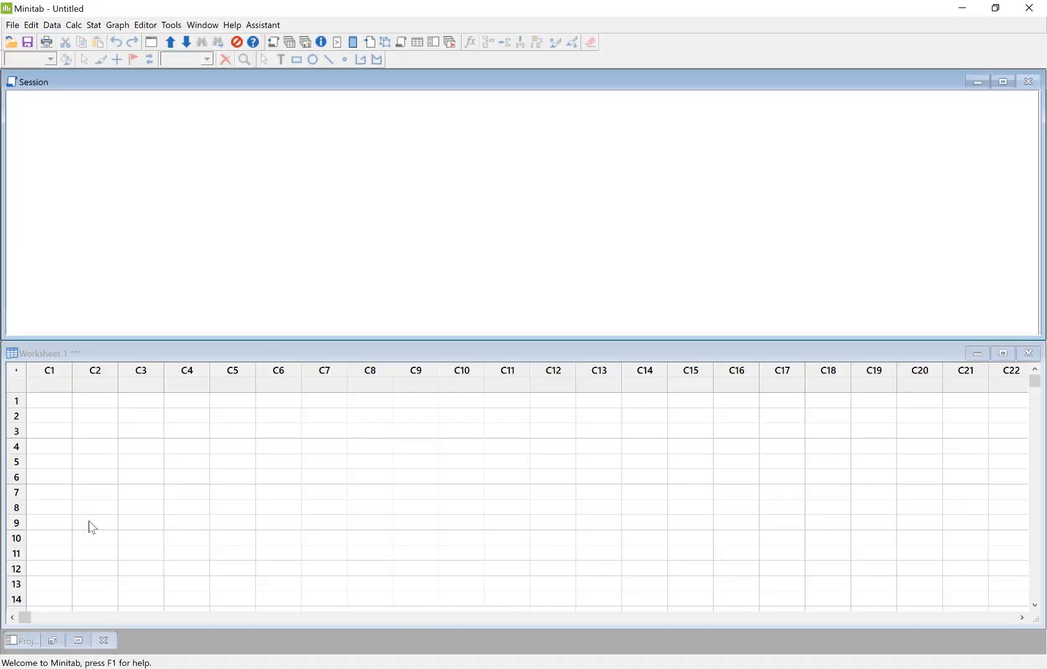
Switch to Excel and copy the Hari and Pasien 1 to Pasien 5 table, A1:F21, from the tutorial xb sheet
{"action": "left_click", "coordinate": [521, 668]}
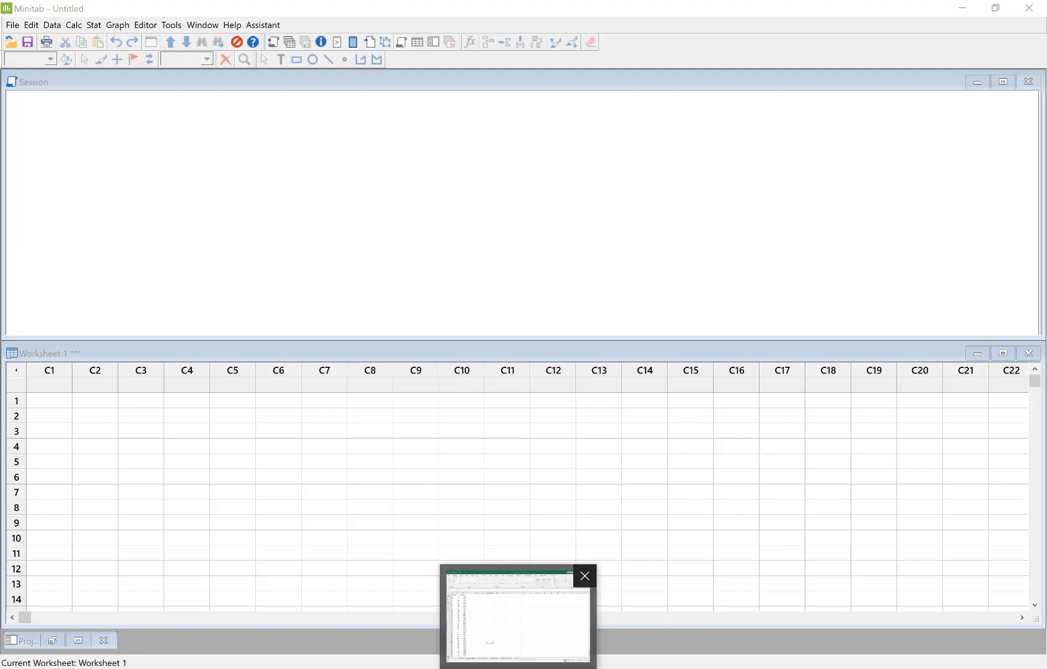
{"action": "left_click", "coordinate": [518, 619]}
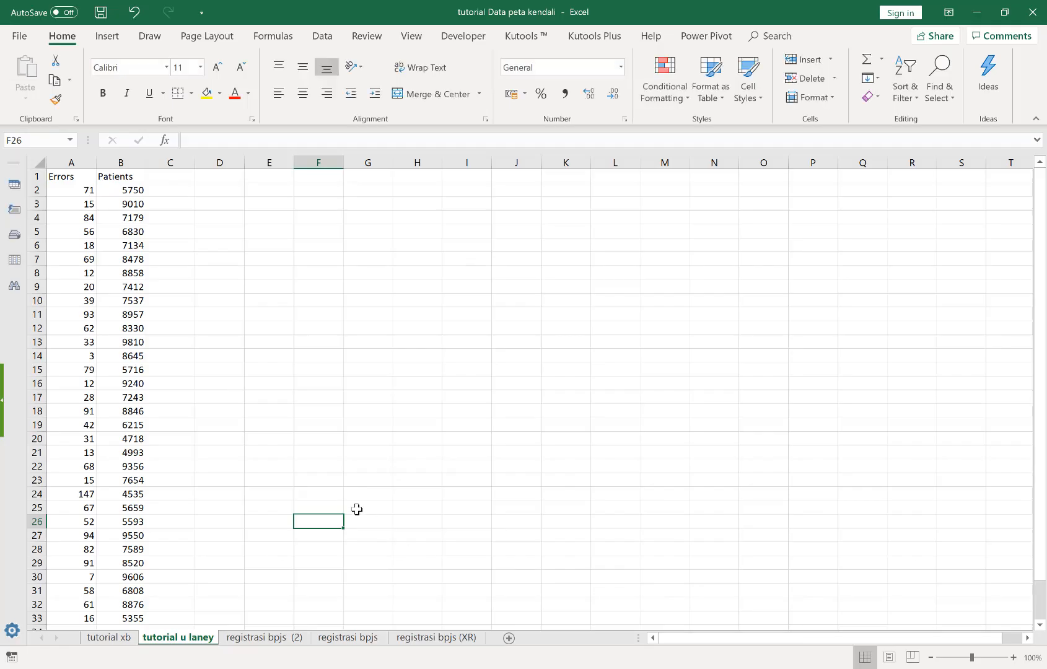
{"action": "left_click", "coordinate": [107, 638]}
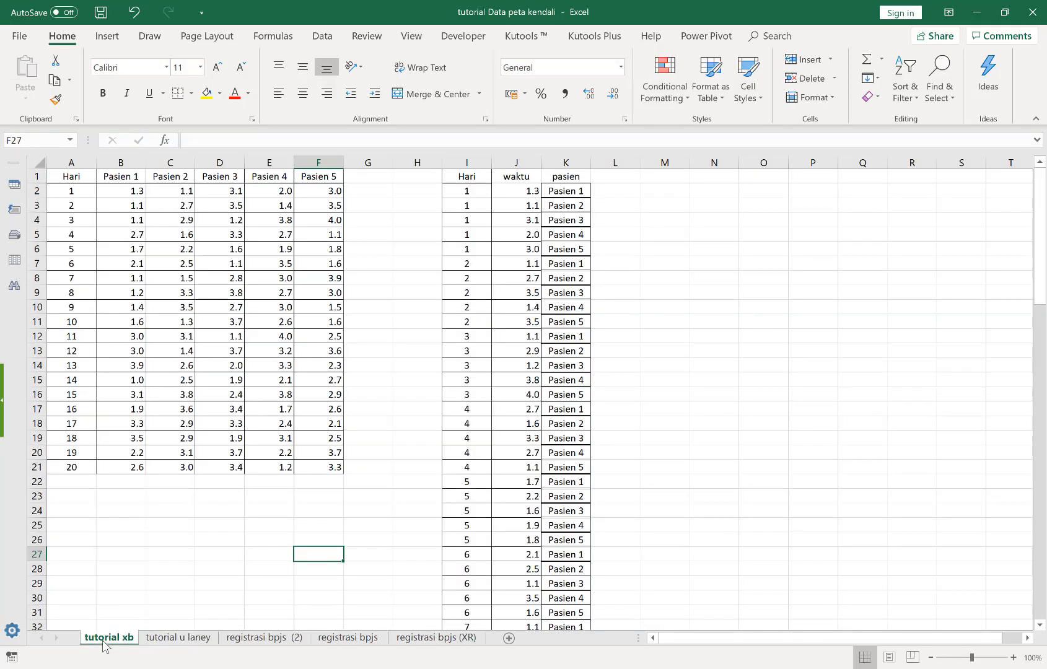
{"action": "left_click", "coordinate": [131, 563]}
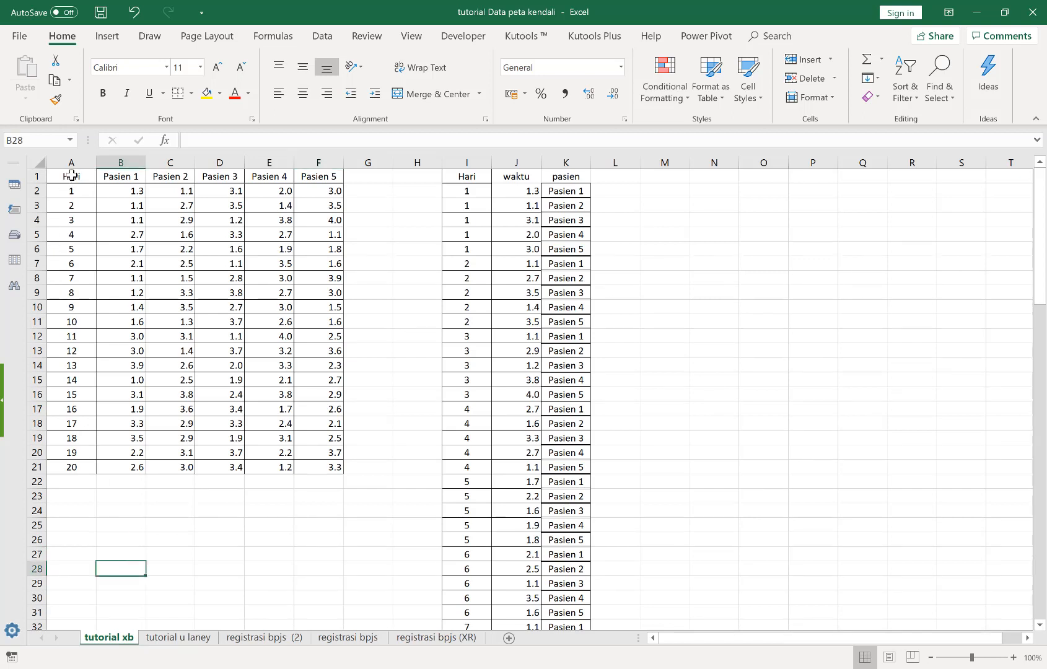
{"action": "left_click_drag", "start_coordinate": [71, 176], "coordinate": [330, 470]}
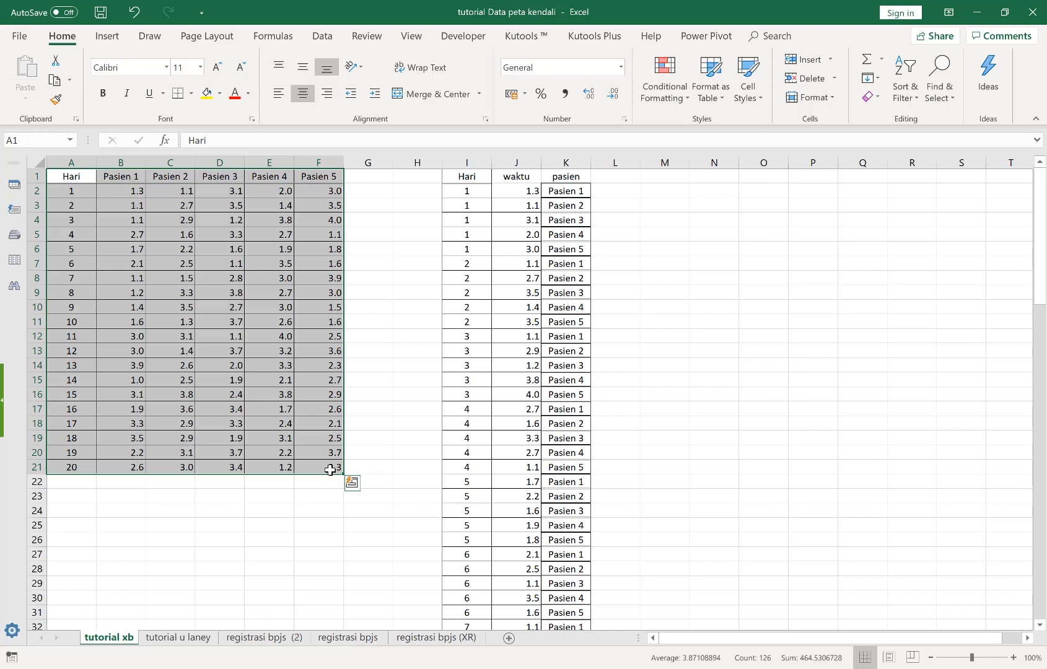
{"action": "key", "text": "ctrl+c"}
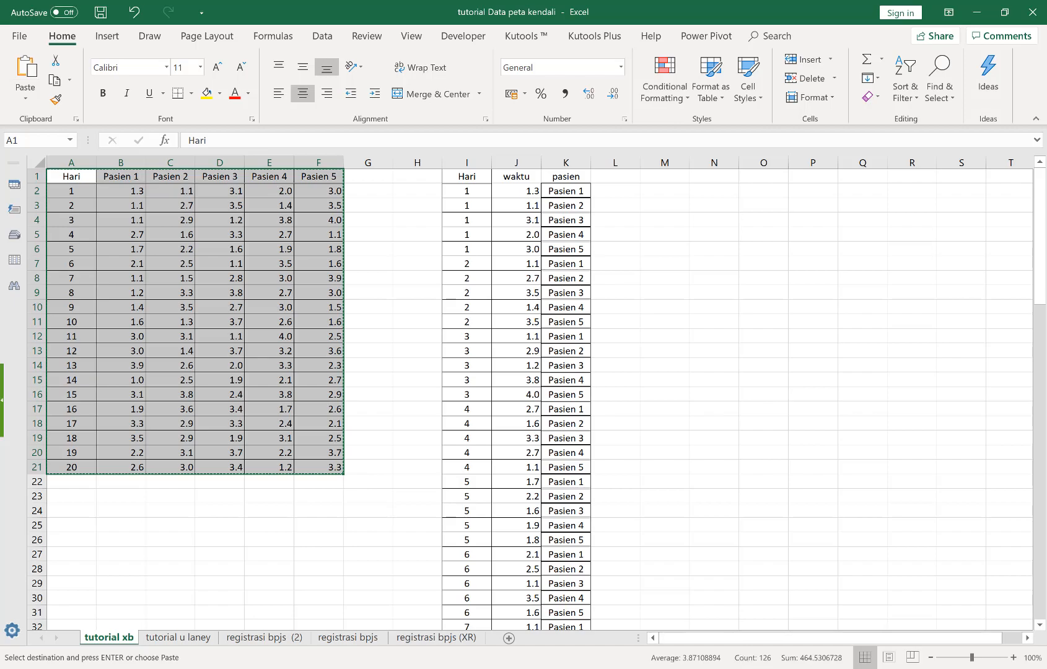
Switch to Minitab and paste the copied table into Worksheet 1, starting at the name cell of column C1, and check its rows
{"action": "left_click", "coordinate": [736, 668]}
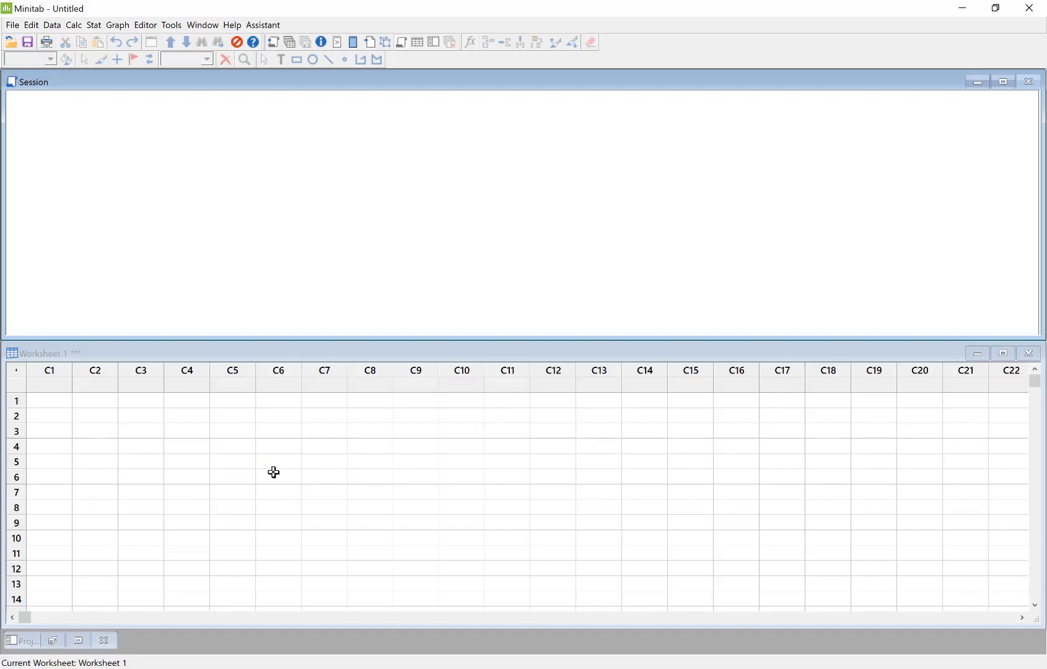
{"action": "left_click", "coordinate": [51, 385]}
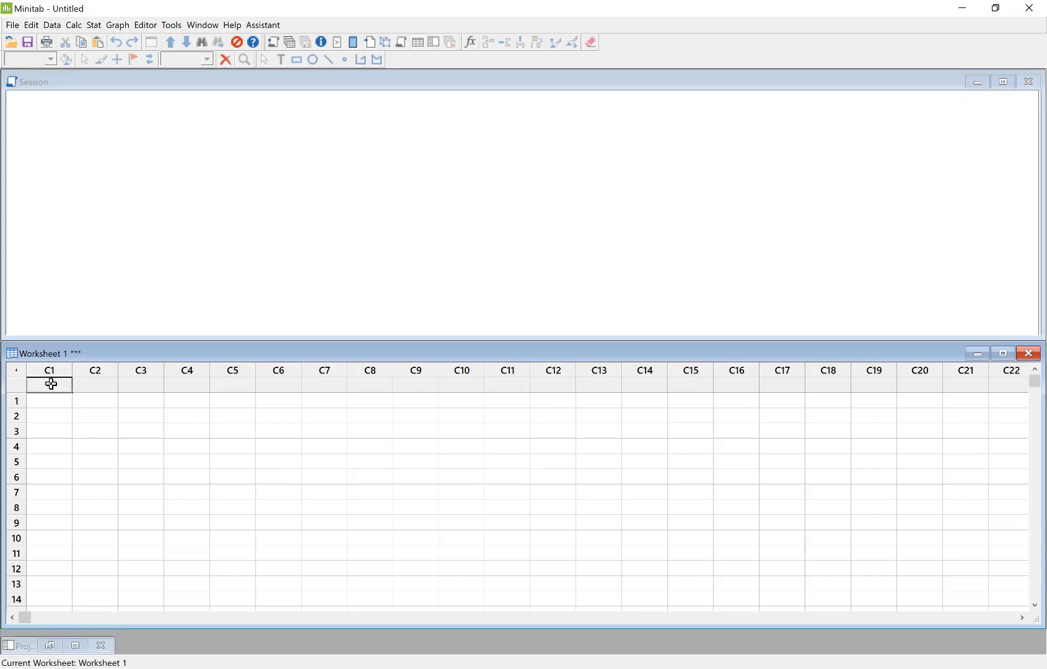
{"action": "key", "text": "ctrl+v"}
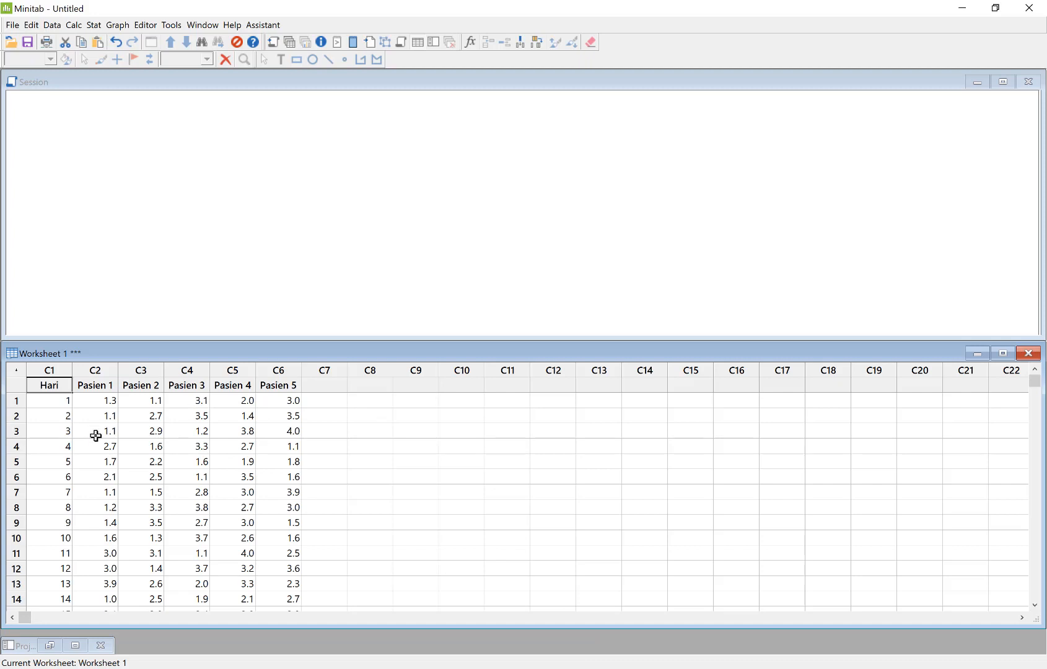
{"action": "scroll", "coordinate": [121, 449], "scroll_direction": "down", "scroll_amount": 1}
{"action": "scroll", "coordinate": [122, 449], "scroll_direction": "down", "scroll_amount": 2}
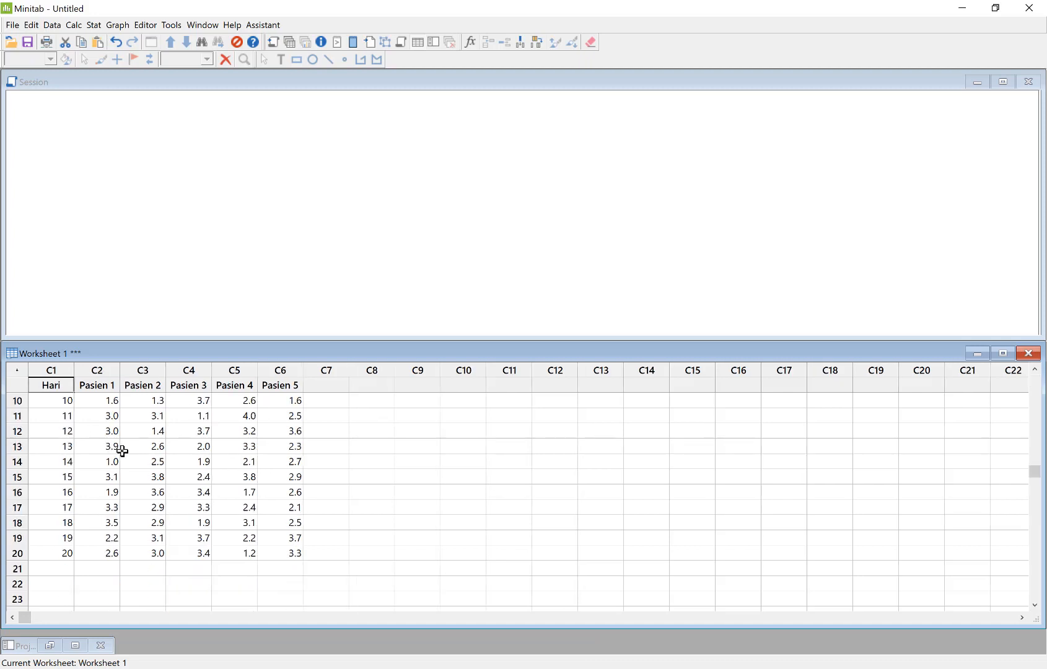
{"action": "scroll", "coordinate": [124, 453], "scroll_direction": "up", "scroll_amount": 3}
{"action": "left_click", "coordinate": [134, 437]}
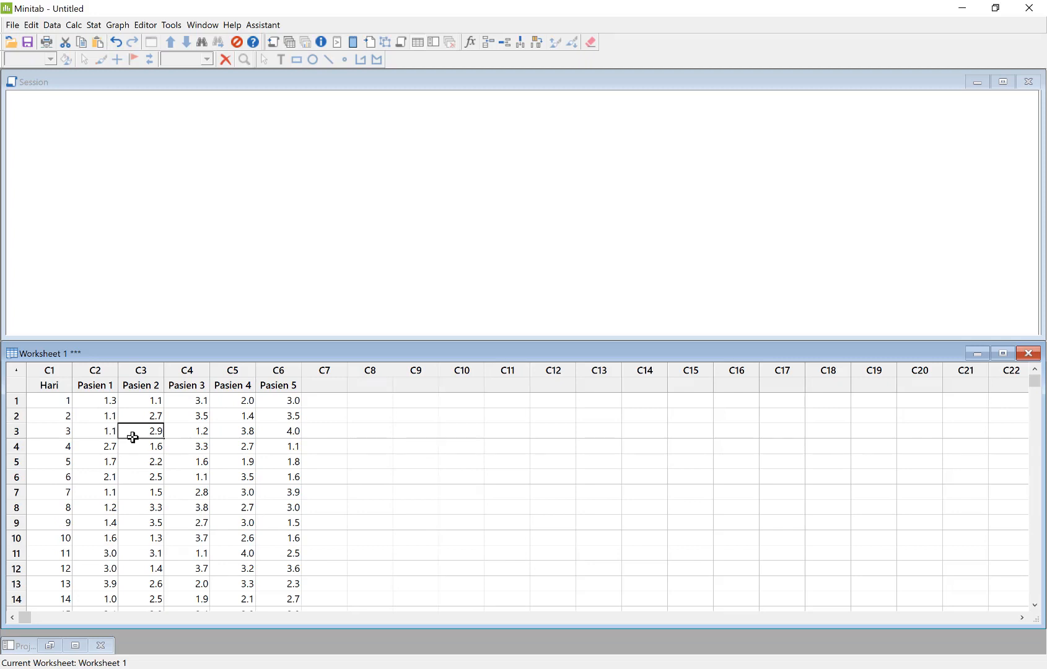
Start an Xbar-R control chart for subgroups, with each subgroup's observations in one row of columns
{"action": "left_click", "coordinate": [92, 25]}
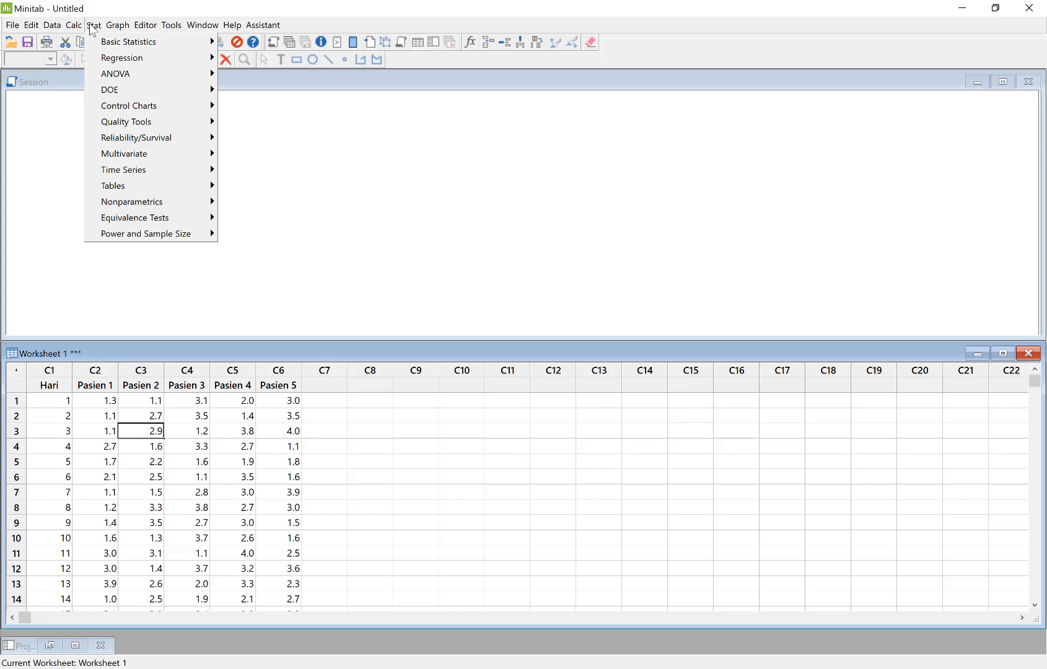
{"action": "mouse_move", "coordinate": [135, 109]}
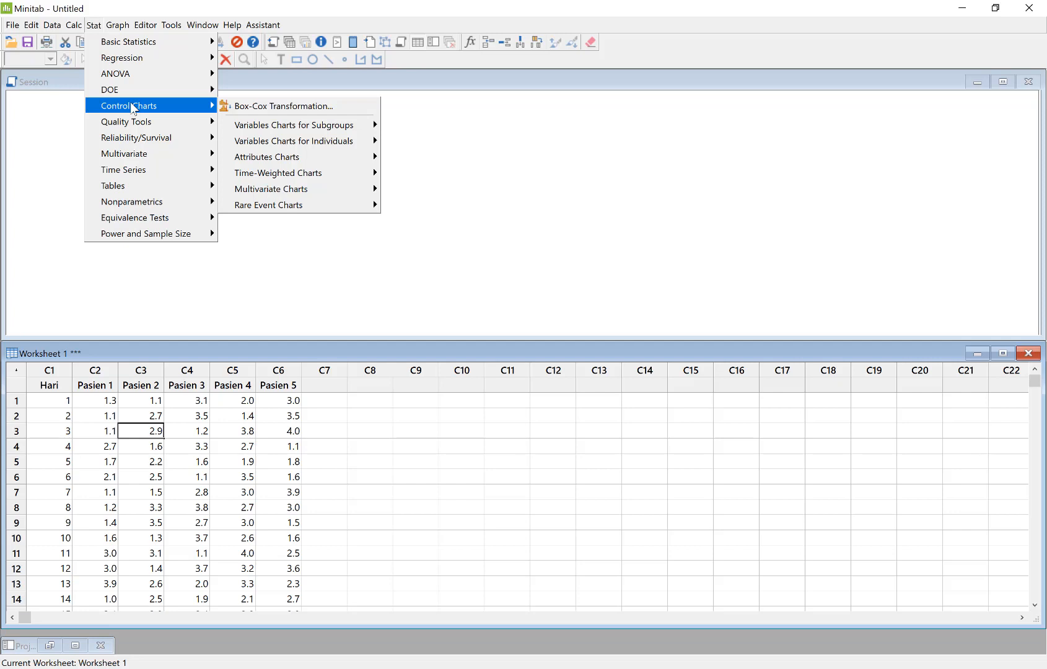
{"action": "mouse_move", "coordinate": [271, 127]}
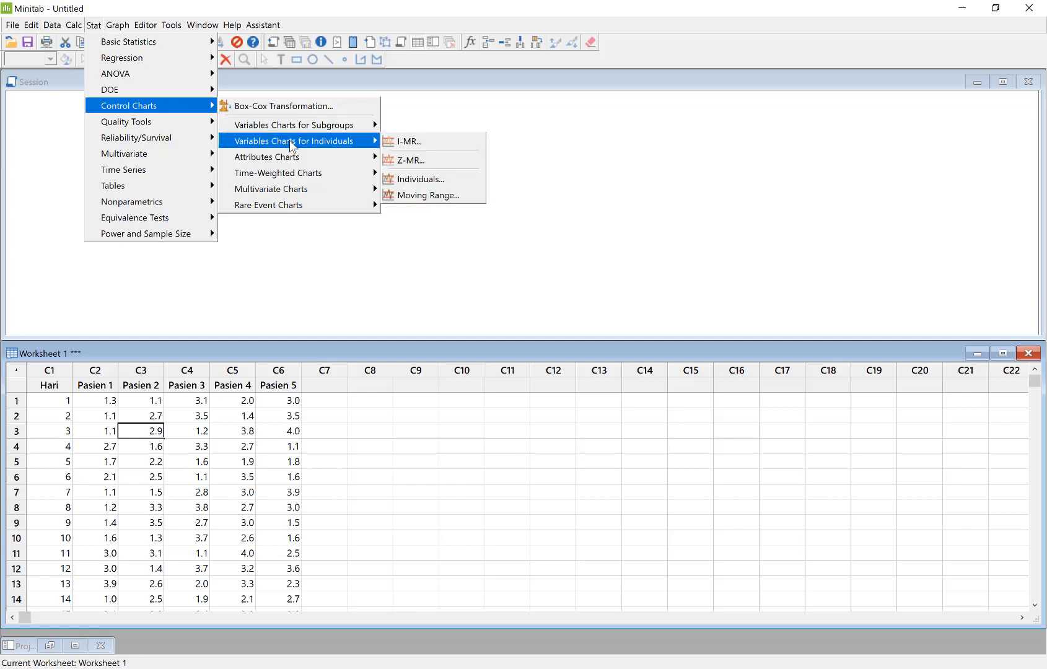
{"action": "mouse_move", "coordinate": [304, 143]}
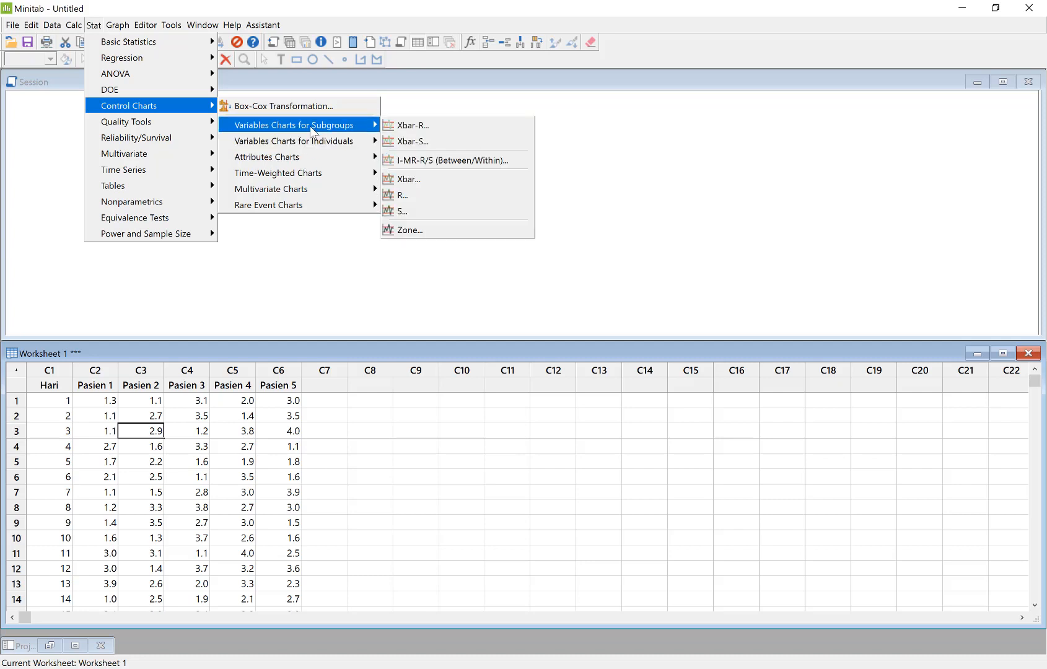
{"action": "left_click", "coordinate": [413, 126]}
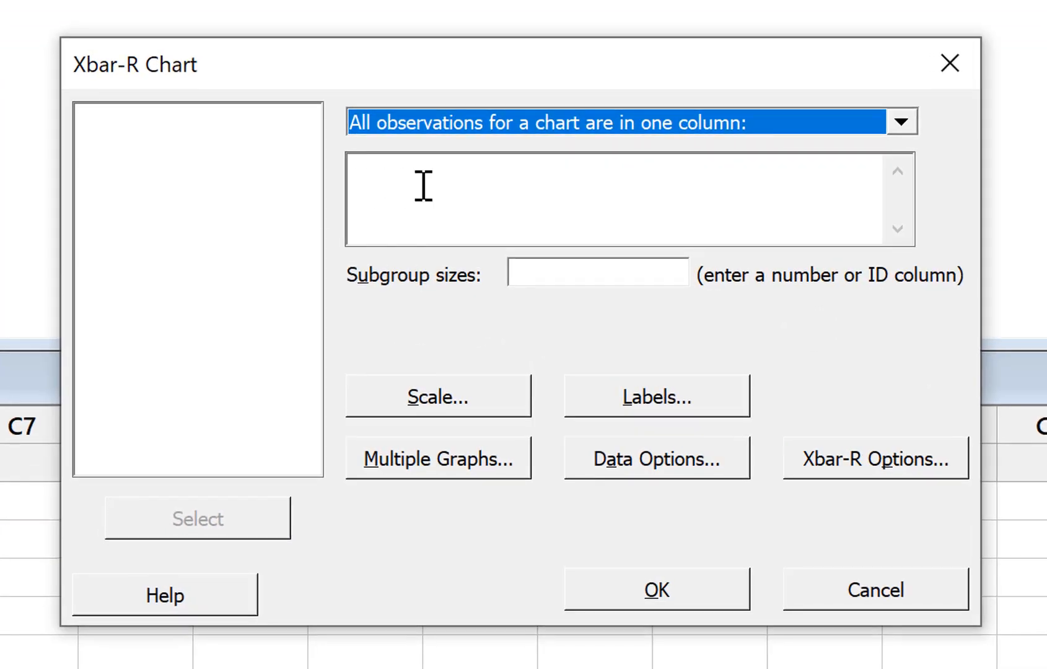
{"action": "left_click", "coordinate": [424, 186]}
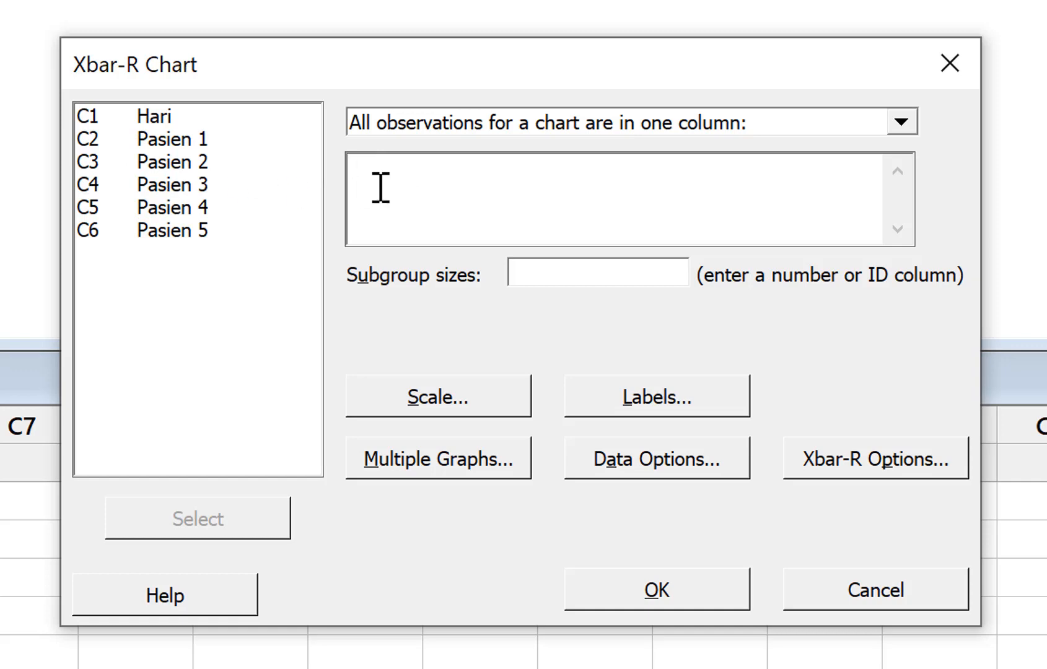
{"action": "left_click", "coordinate": [902, 122]}
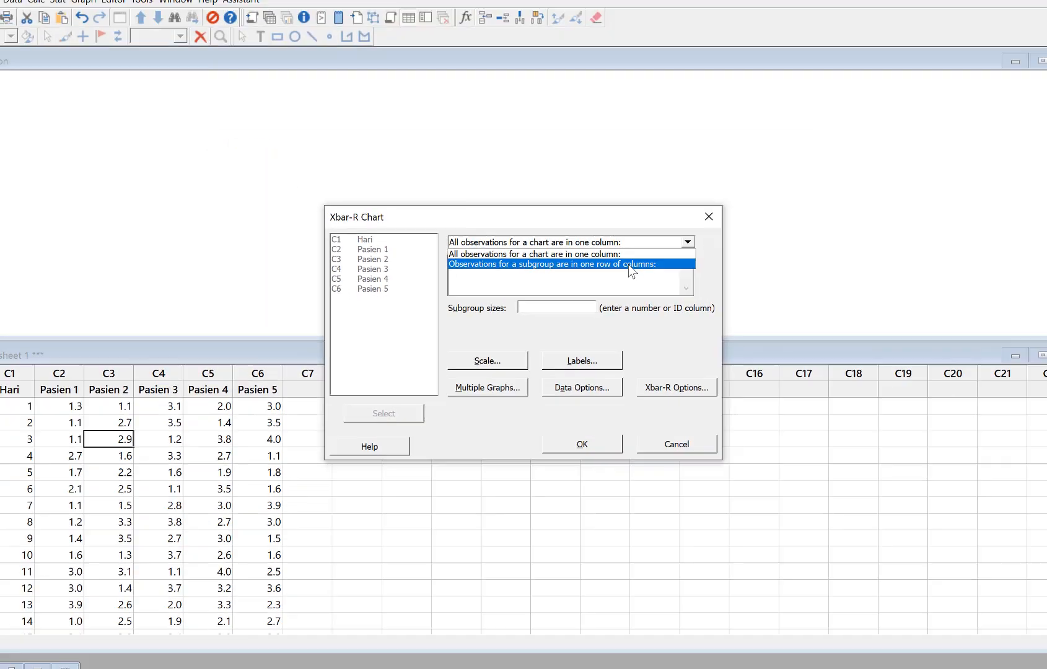
{"action": "left_click", "coordinate": [769, 177]}
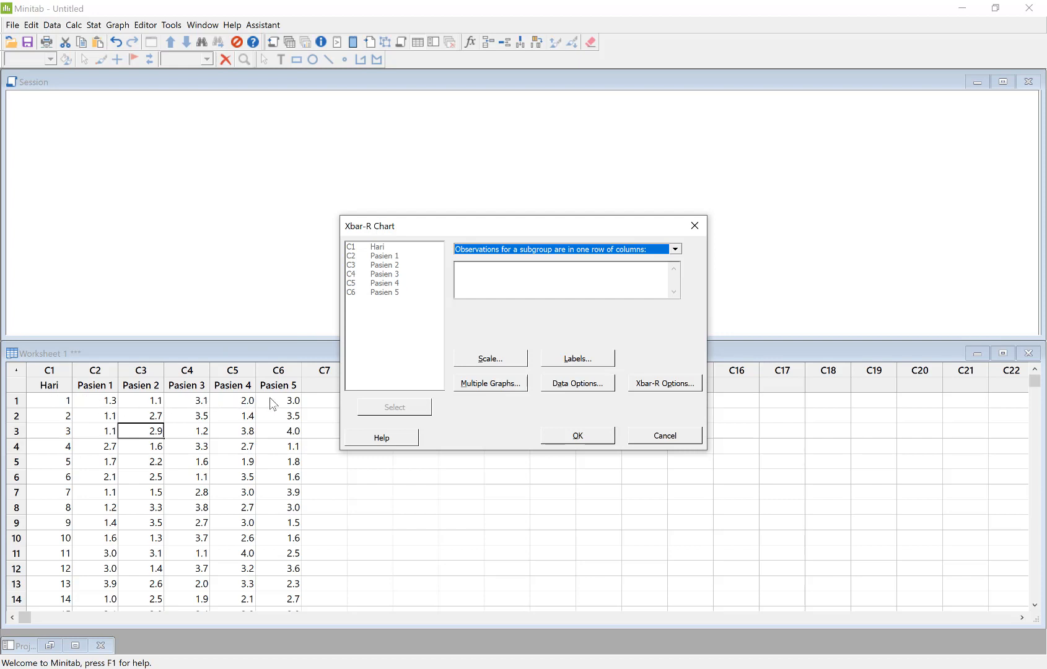
Generate the Xbar-R chart from columns Pasien 1 through Pasien 5 and move its window toward the middle of the workspace
{"action": "left_click", "coordinate": [483, 281]}
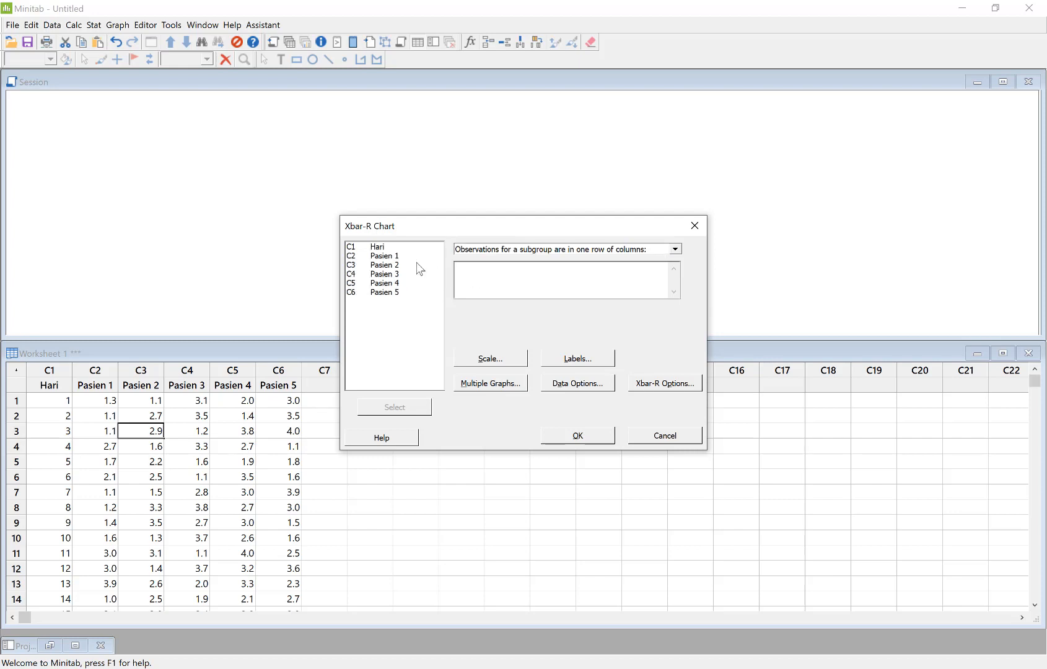
{"action": "left_click", "coordinate": [391, 256]}
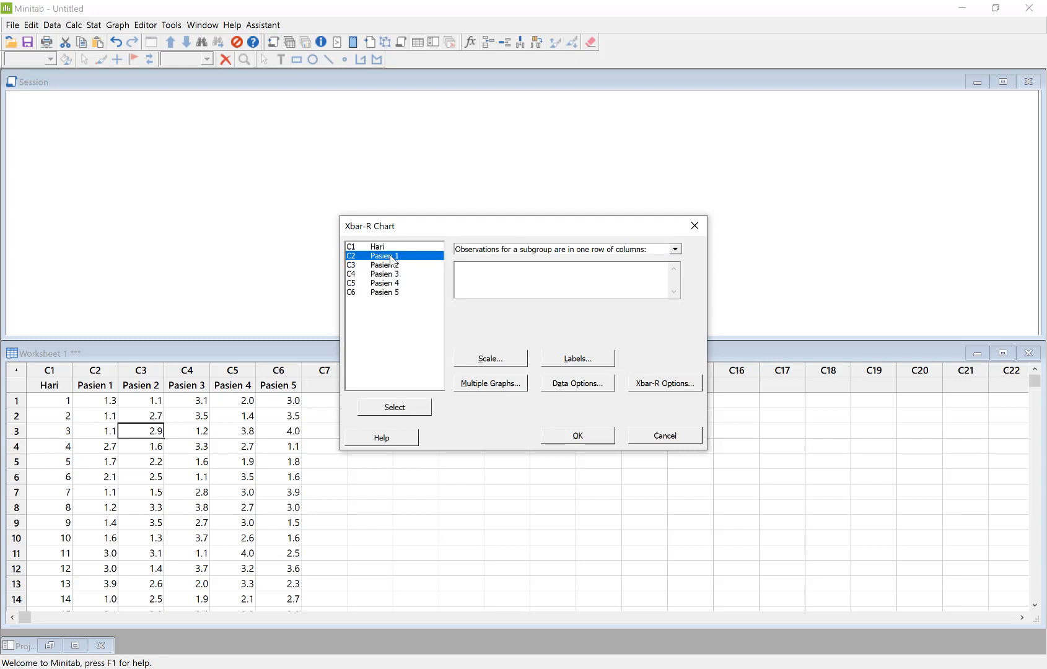
{"action": "left_click", "coordinate": [389, 294], "text": "shift"}
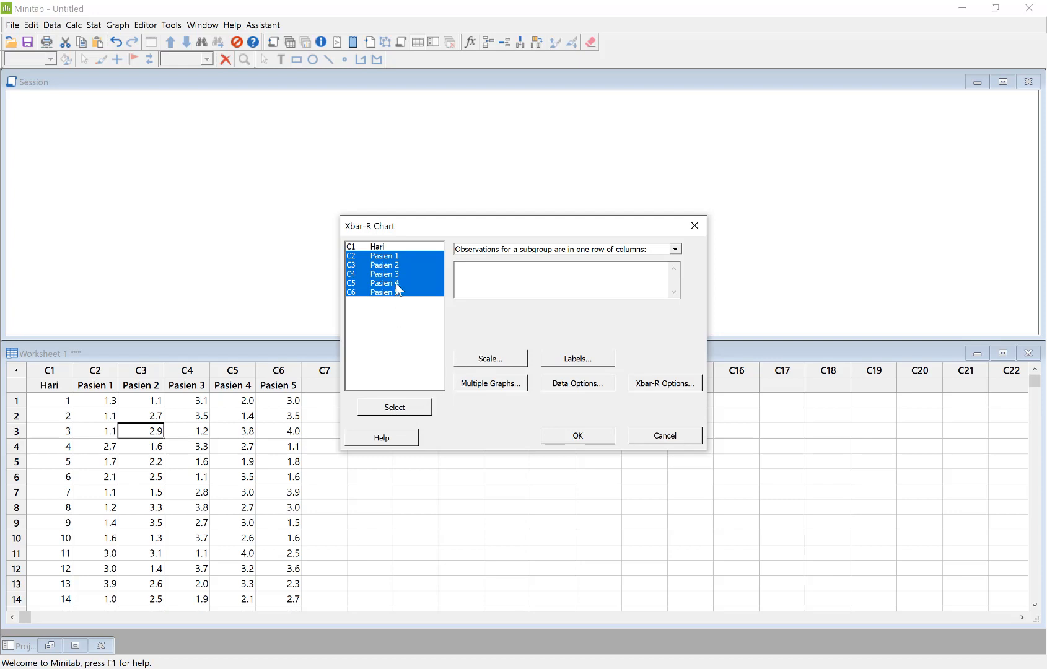
{"action": "left_click", "coordinate": [412, 414]}
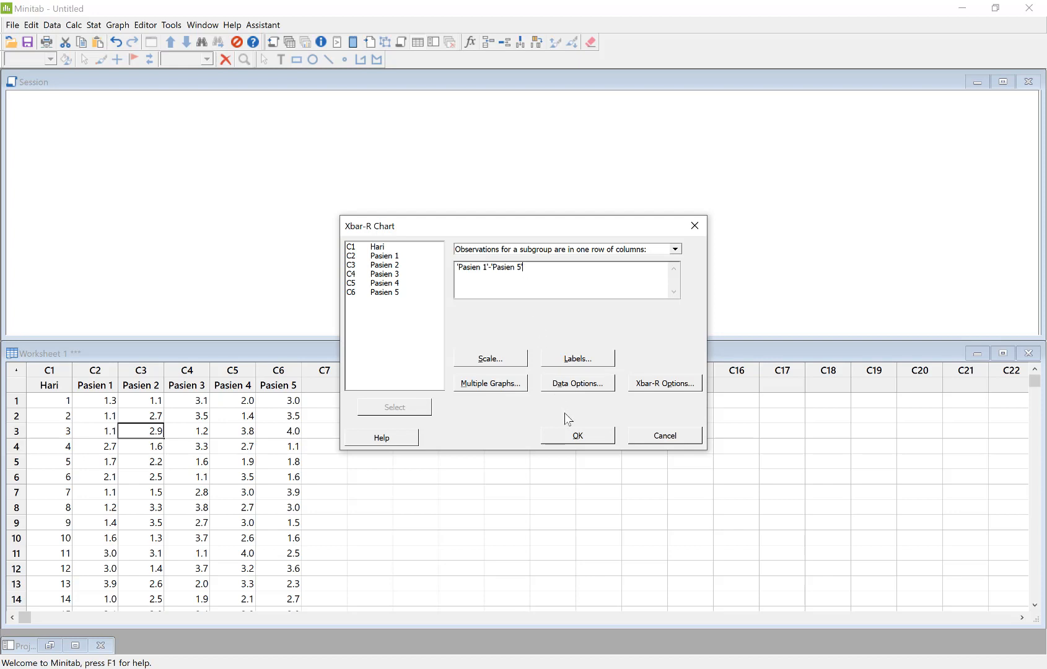
{"action": "left_click", "coordinate": [576, 442]}
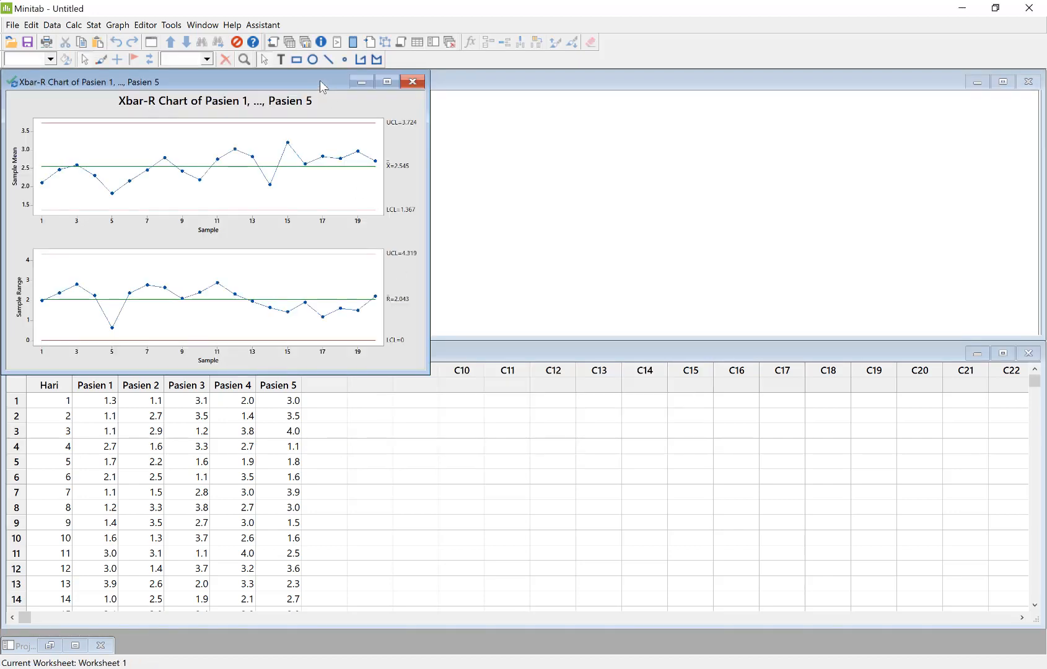
{"action": "left_click_drag", "start_coordinate": [320, 80], "coordinate": [502, 144]}
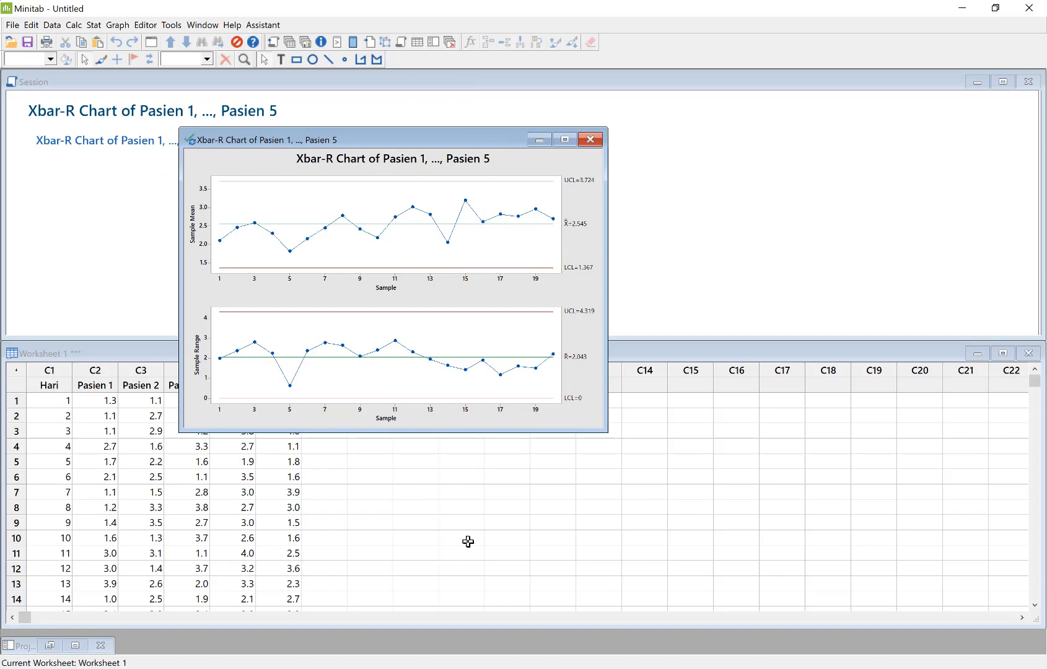
Switch to Excel, examine the xbar control chart on the registrasi bpjs (2) sheet, and return to Minitab to compare it with the Xbar-R chart
{"action": "left_click", "coordinate": [519, 668]}
{"action": "left_click", "coordinate": [263, 637]}
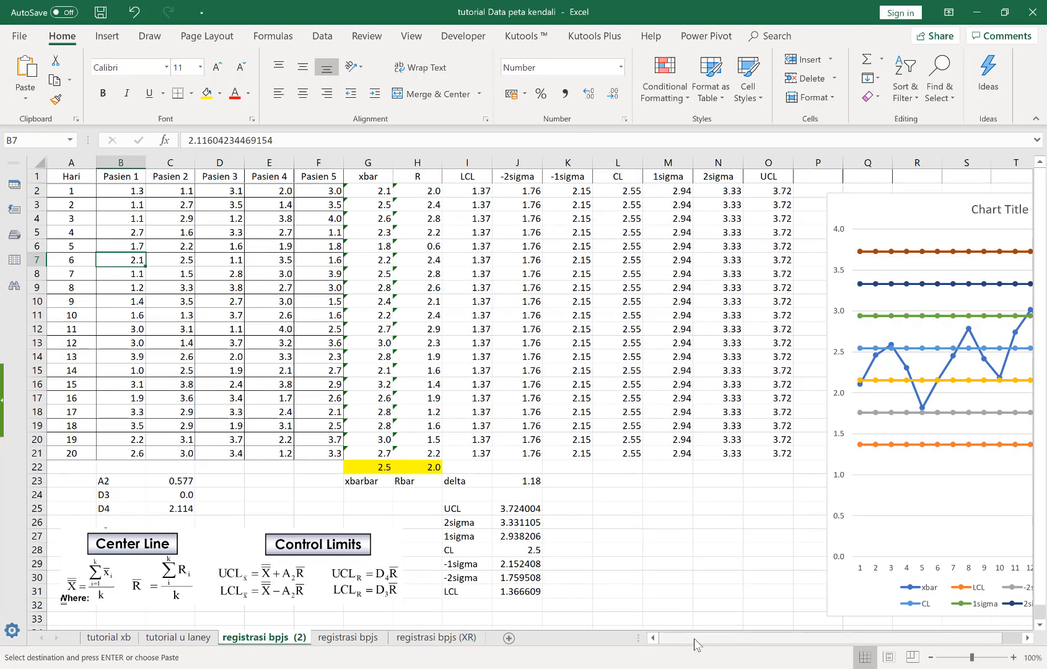
{"action": "left_click_drag", "start_coordinate": [696, 645], "coordinate": [929, 633]}
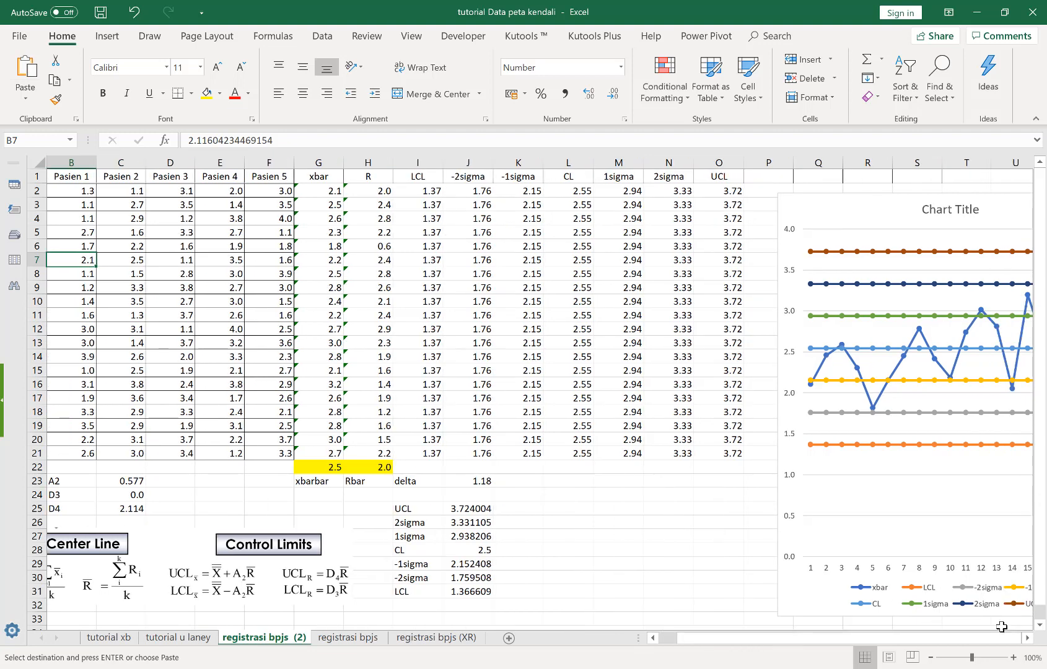
{"action": "left_click_drag", "start_coordinate": [740, 553], "coordinate": [687, 551]}
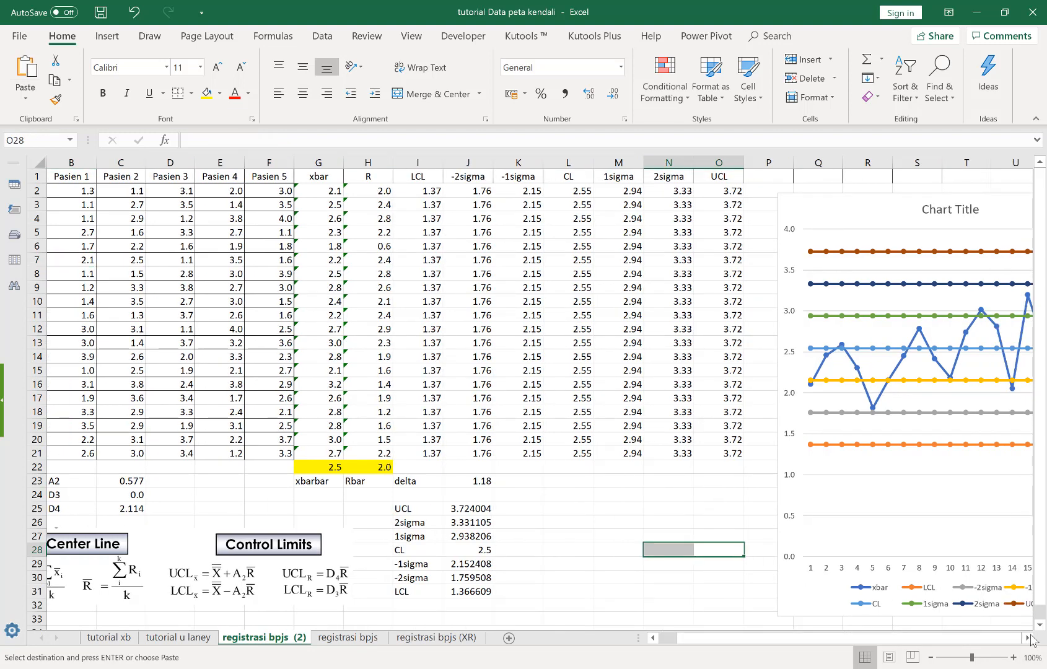
{"action": "left_click", "coordinate": [1027, 638]}
{"action": "left_click", "coordinate": [1029, 638]}
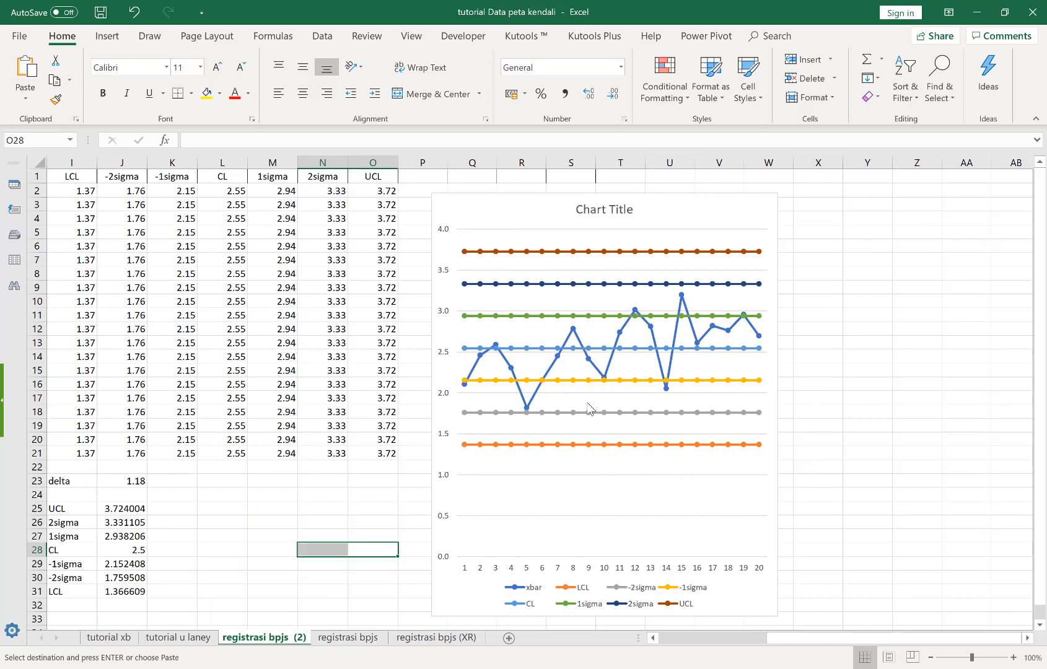
{"action": "mouse_move", "coordinate": [788, 667]}
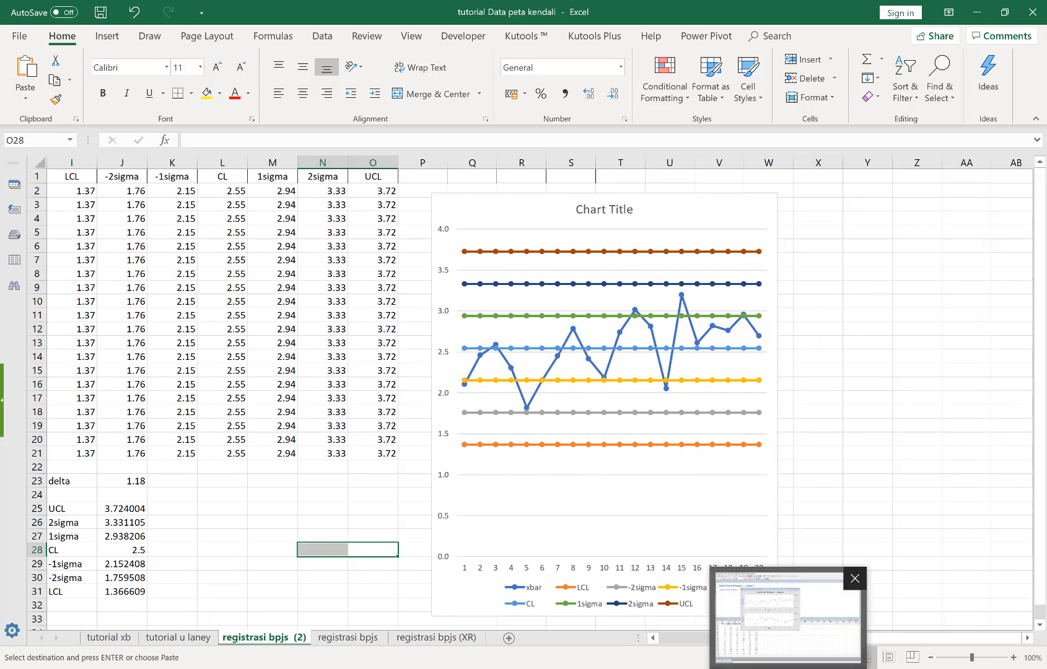
{"action": "left_click", "coordinate": [786, 634]}
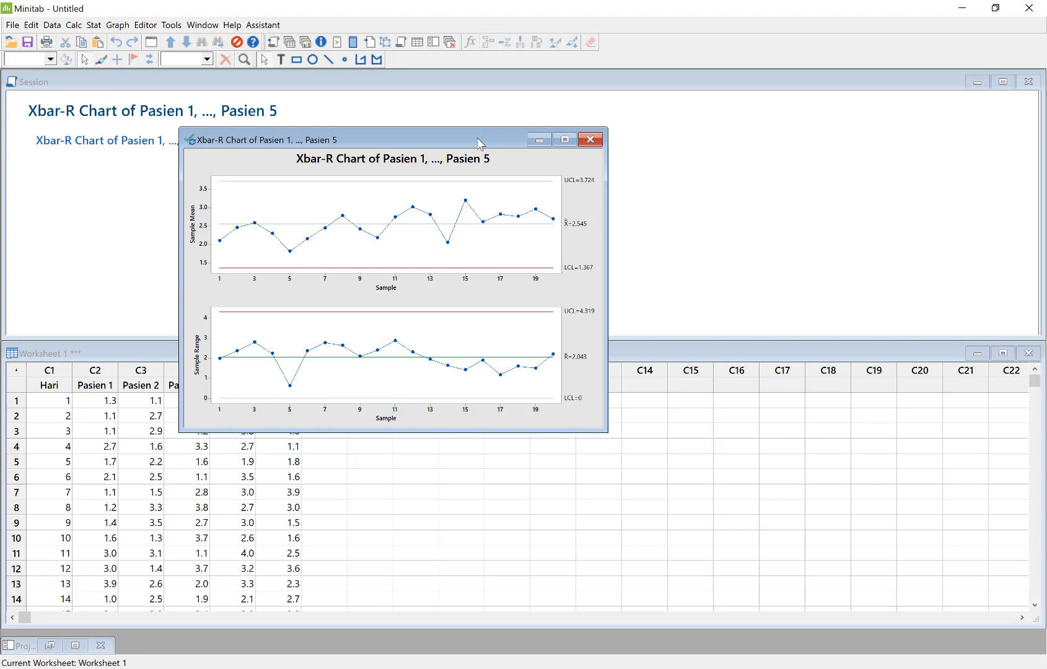
Minimize the Xbar-R chart window and switch to the tutorial xb sheet in Excel
{"action": "left_click", "coordinate": [547, 142]}
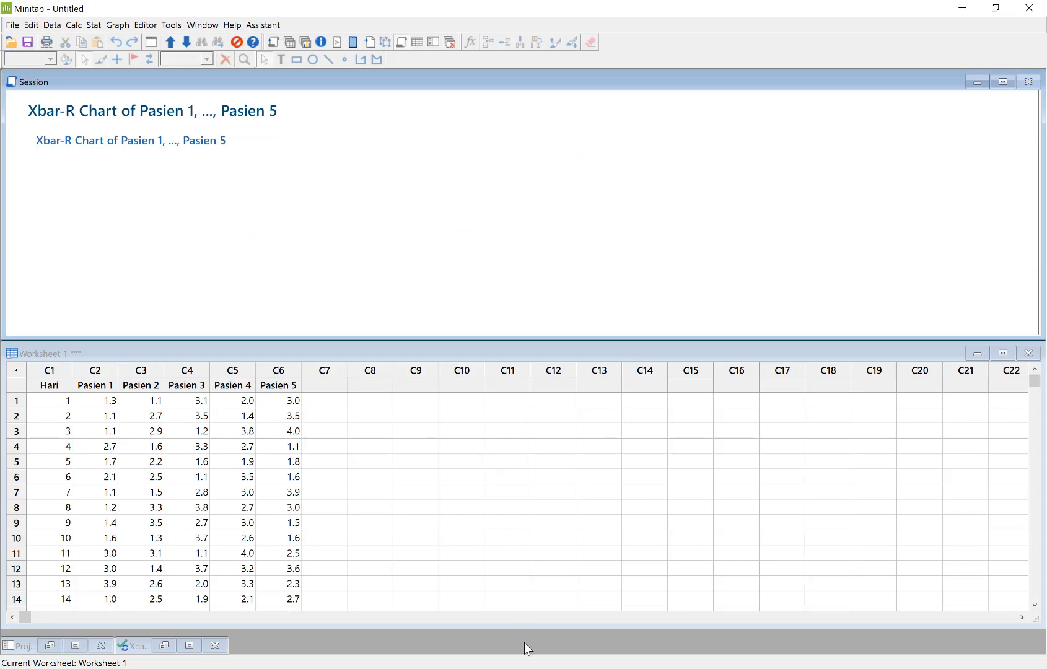
{"action": "left_click", "coordinate": [518, 668]}
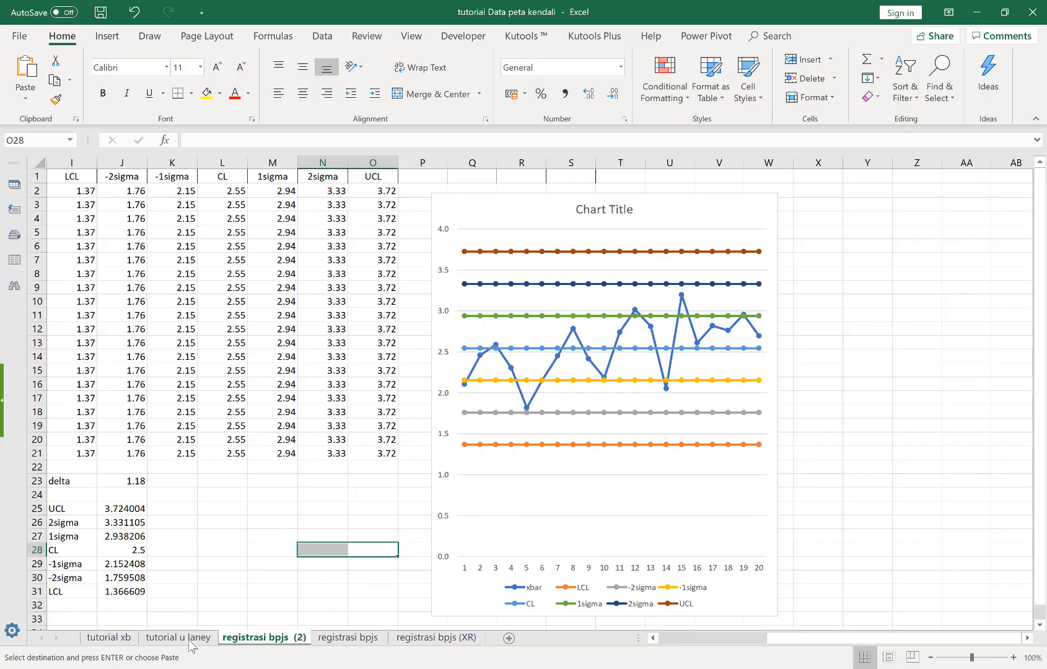
{"action": "left_click", "coordinate": [105, 638]}
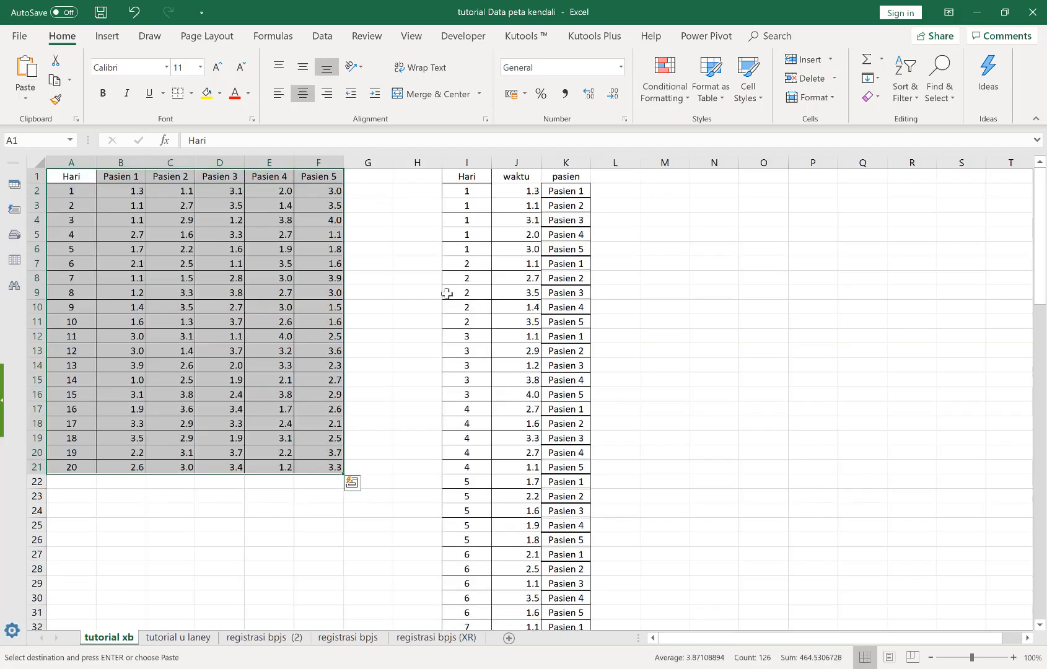
Examine the stacked Hari and waktu columns, checking how each day's five patient times are listed in one column
{"action": "left_click", "coordinate": [482, 260]}
{"action": "left_click", "coordinate": [477, 179]}
{"action": "left_click_drag", "start_coordinate": [476, 178], "coordinate": [521, 484]}
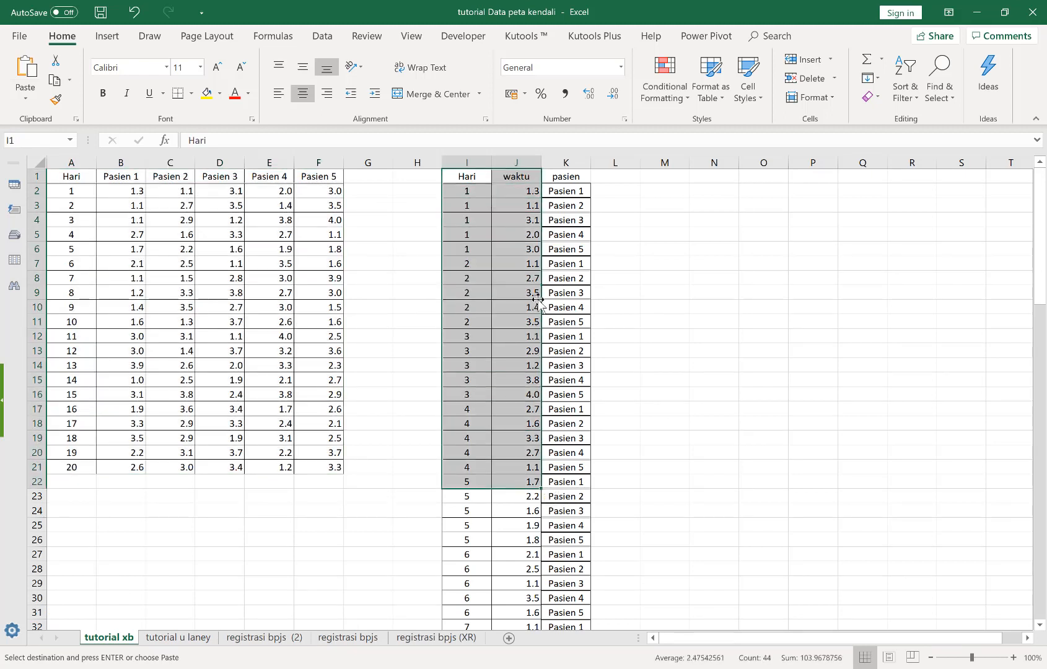
{"action": "left_click", "coordinate": [473, 179]}
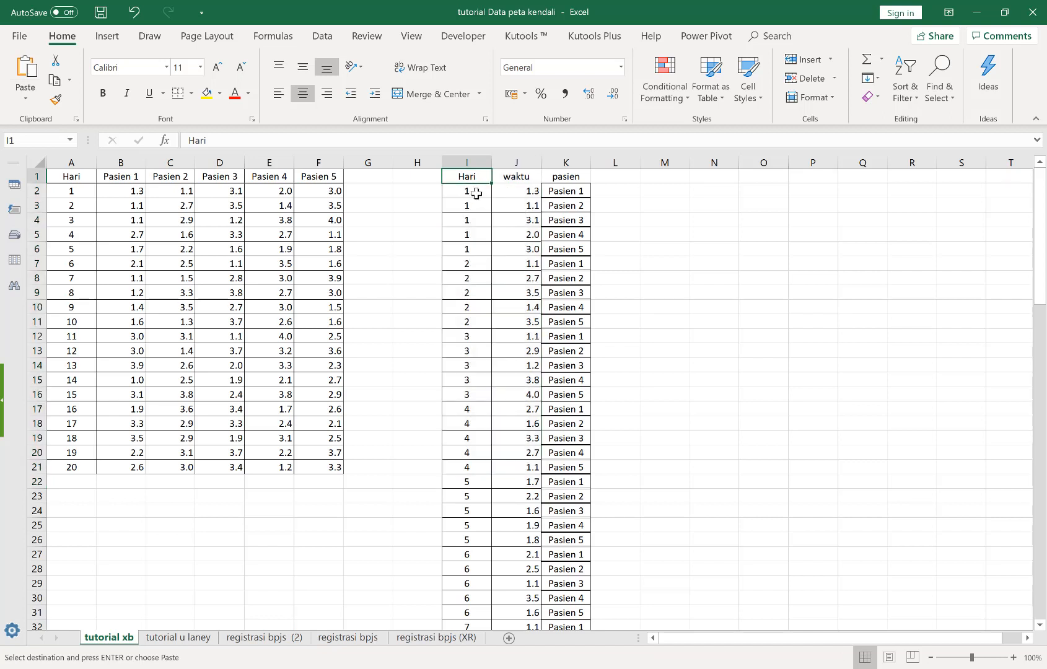
{"action": "left_click", "coordinate": [476, 193]}
{"action": "left_click", "coordinate": [476, 206]}
{"action": "left_click", "coordinate": [476, 222]}
{"action": "left_click", "coordinate": [477, 235]}
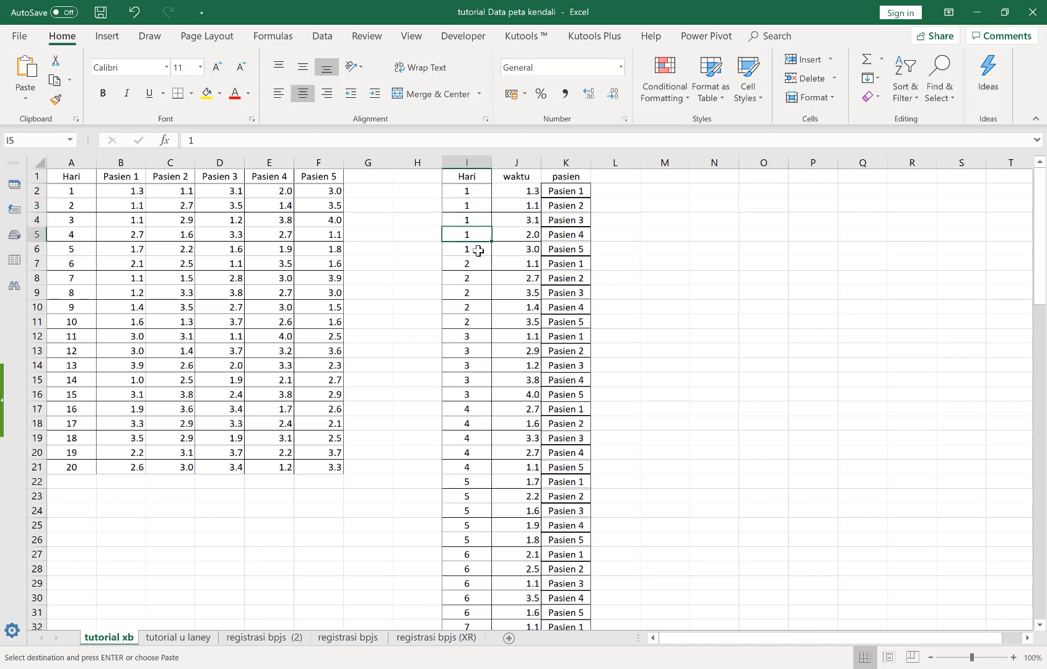
{"action": "left_click", "coordinate": [479, 250]}
{"action": "left_click", "coordinate": [520, 187]}
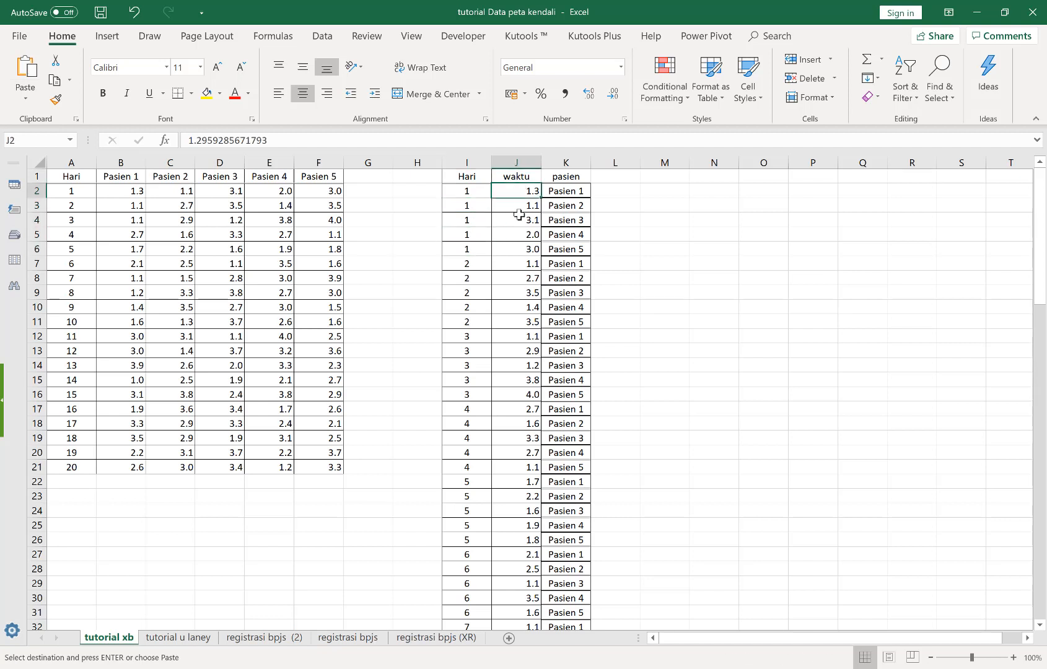
{"action": "left_click_drag", "start_coordinate": [519, 215], "coordinate": [520, 243]}
{"action": "key", "text": "ctrl+v"}
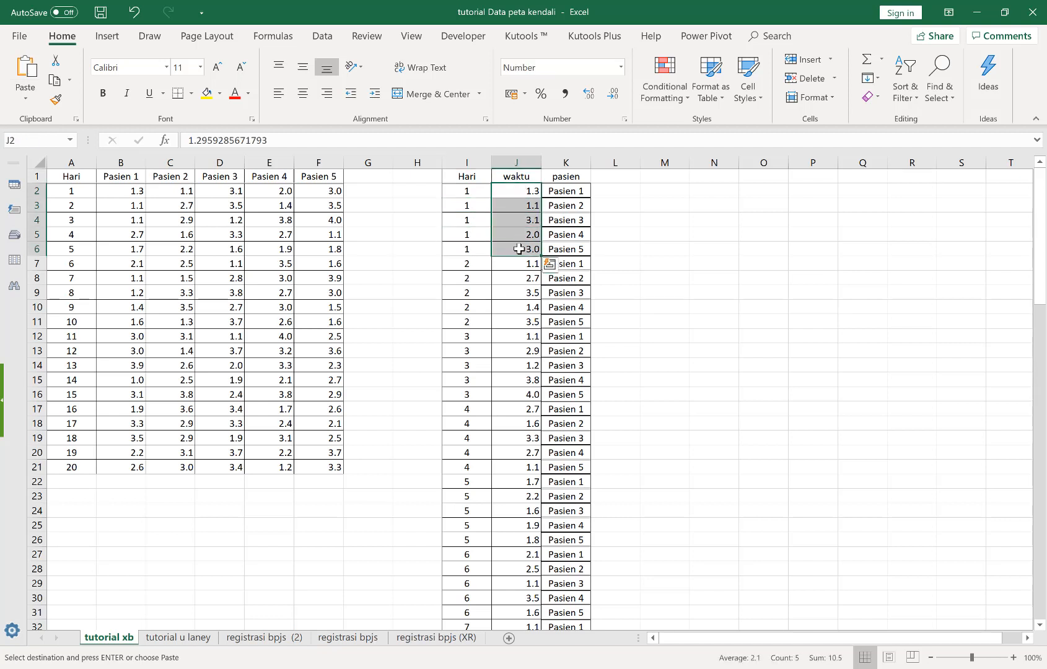
{"action": "left_click_drag", "start_coordinate": [517, 263], "coordinate": [514, 326]}
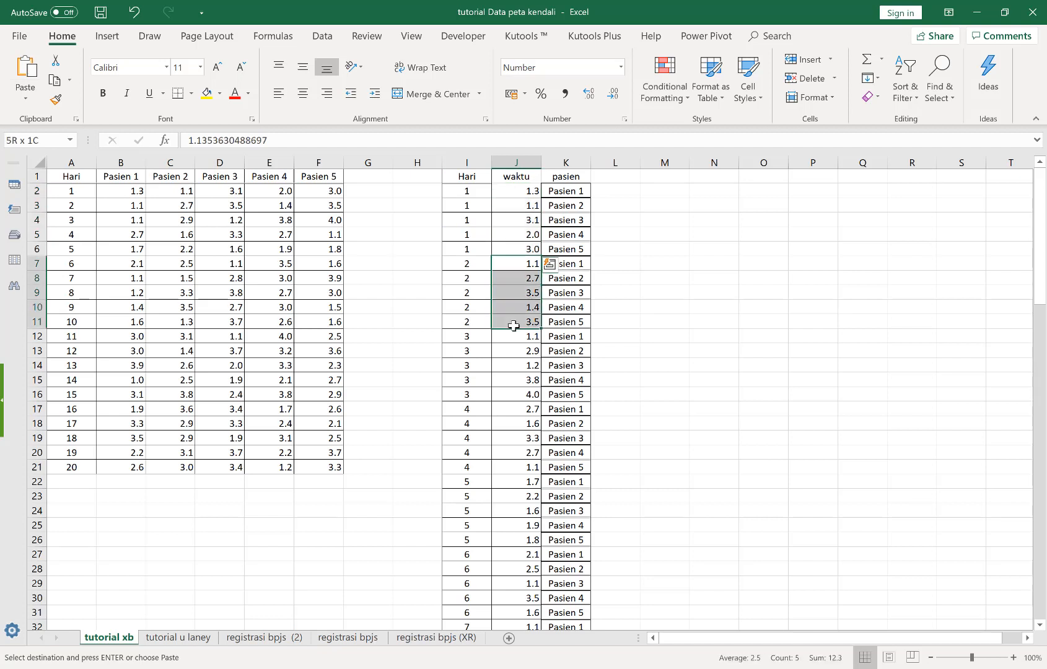
{"action": "key", "text": "ctrl+v"}
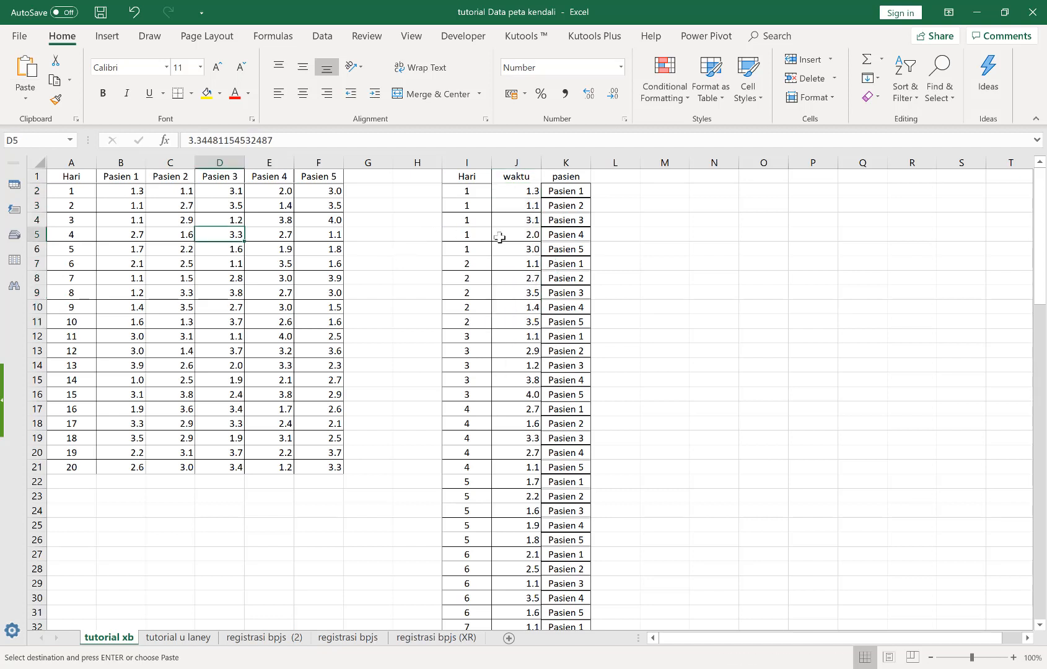
{"action": "left_click", "coordinate": [521, 234]}
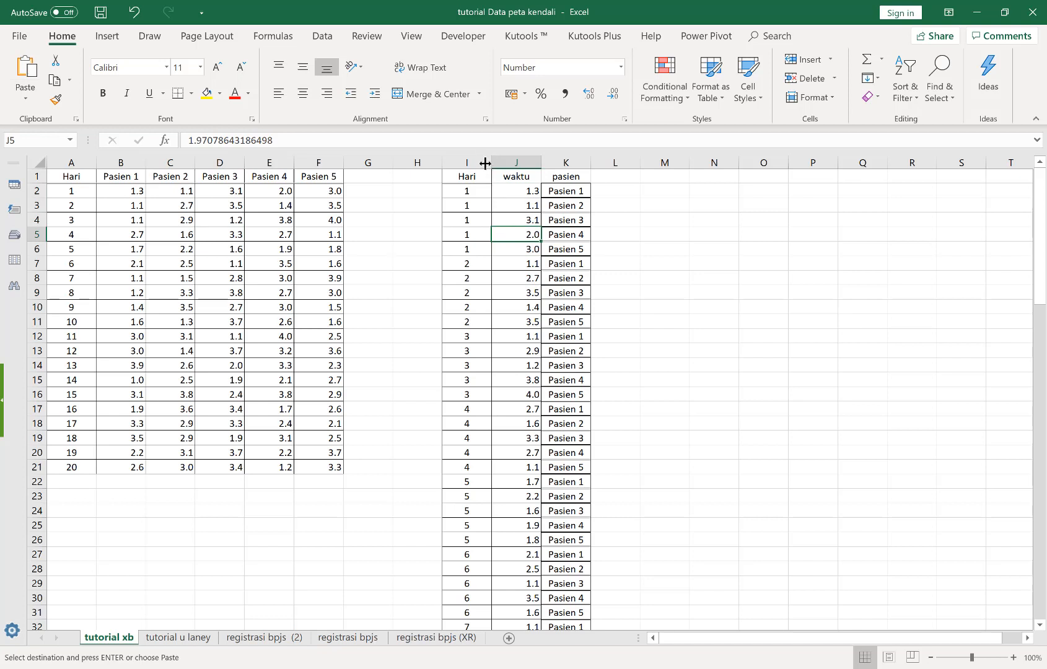
Copy the stacked Hari and waktu columns and paste them into Minitab's Worksheet 1, starting at the name cell of column C9
{"action": "left_click_drag", "start_coordinate": [476, 163], "coordinate": [509, 162]}
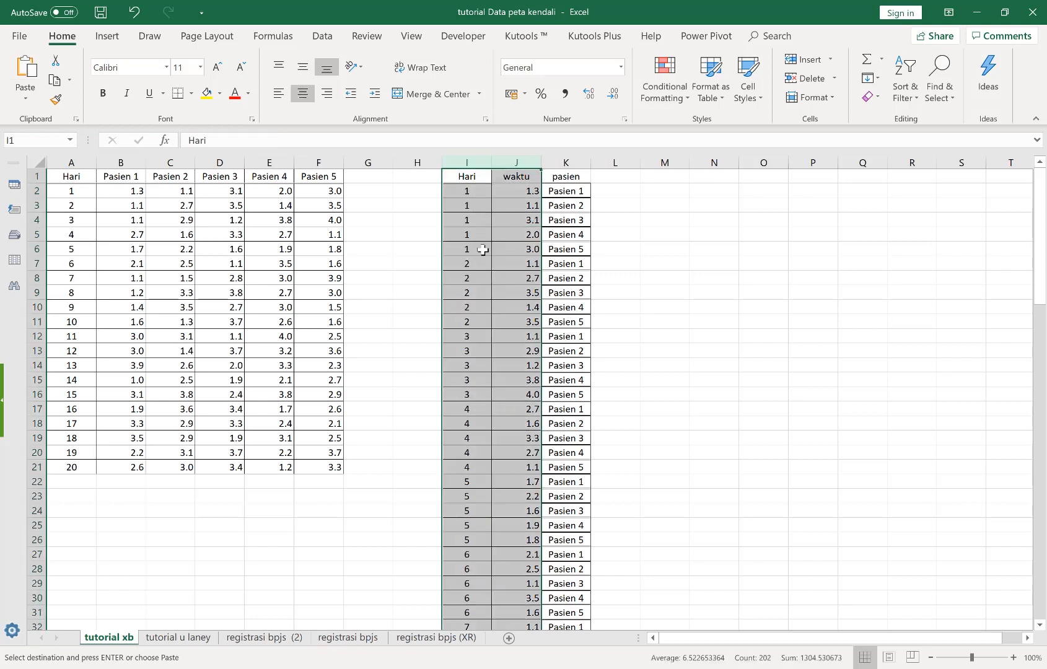
{"action": "left_click_drag", "start_coordinate": [478, 163], "coordinate": [499, 163]}
{"action": "key", "text": "ctrl+c"}
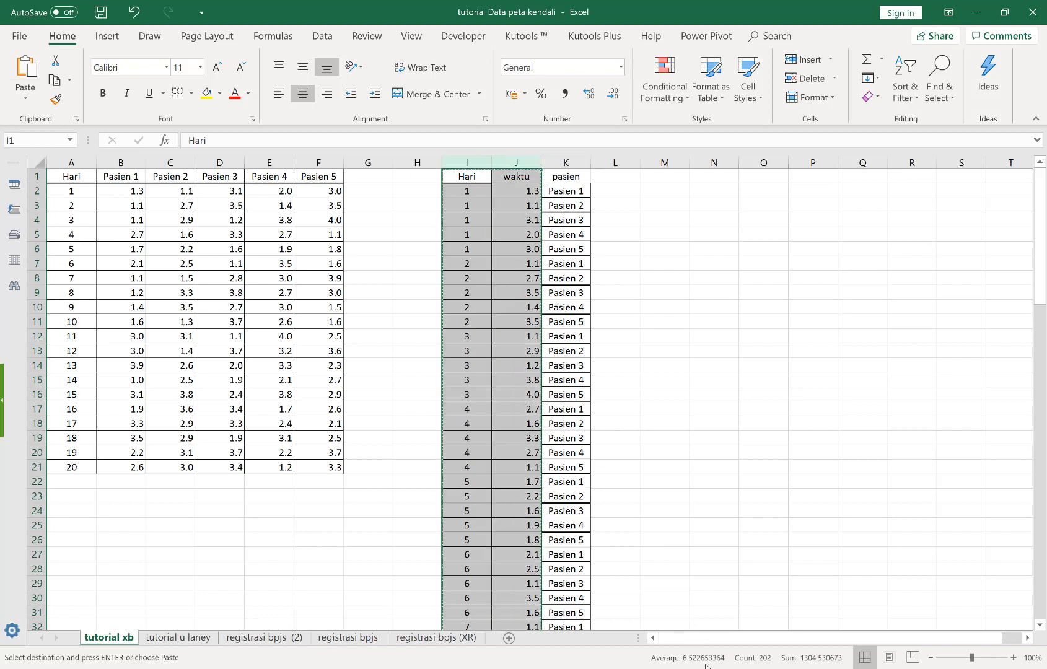
{"action": "key", "text": "alt+Tab"}
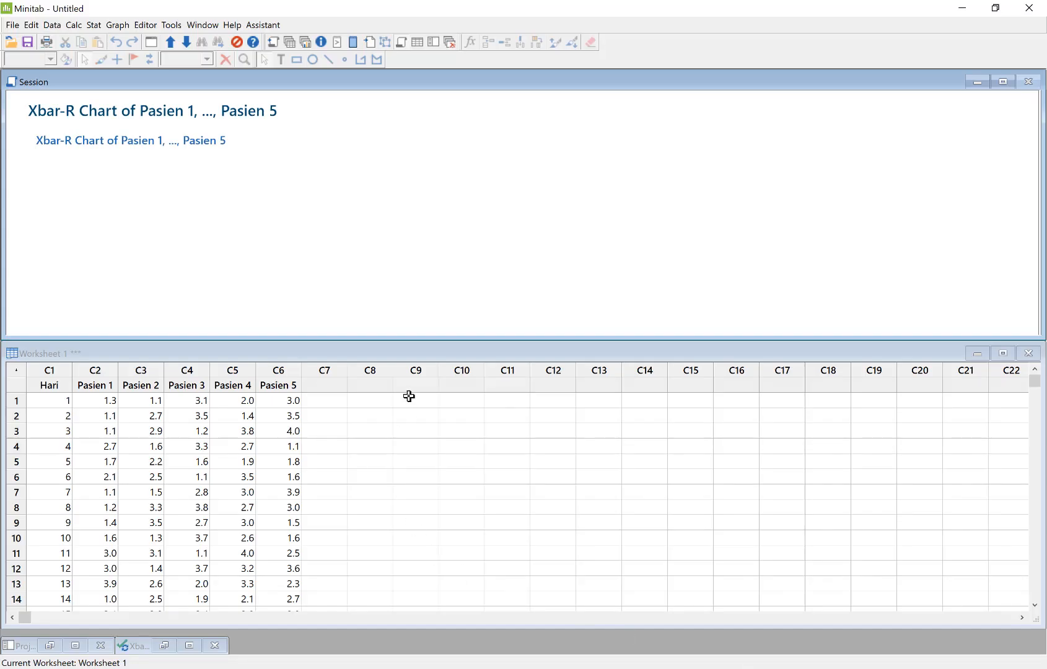
{"action": "left_click", "coordinate": [427, 384]}
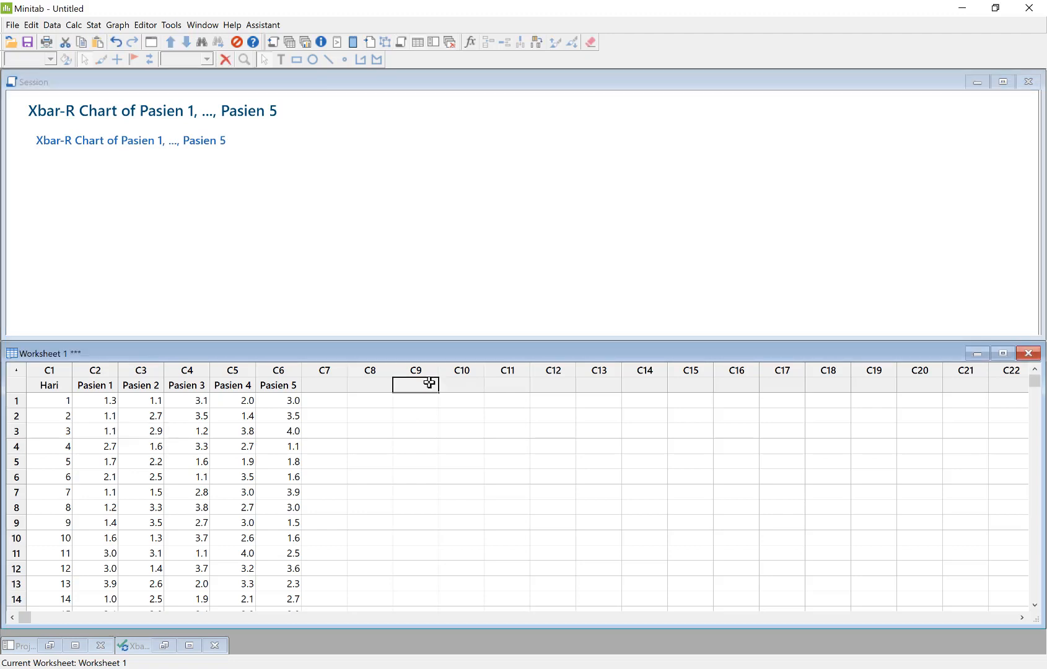
{"action": "key", "text": "ctrl+v"}
{"action": "left_click", "coordinate": [414, 462]}
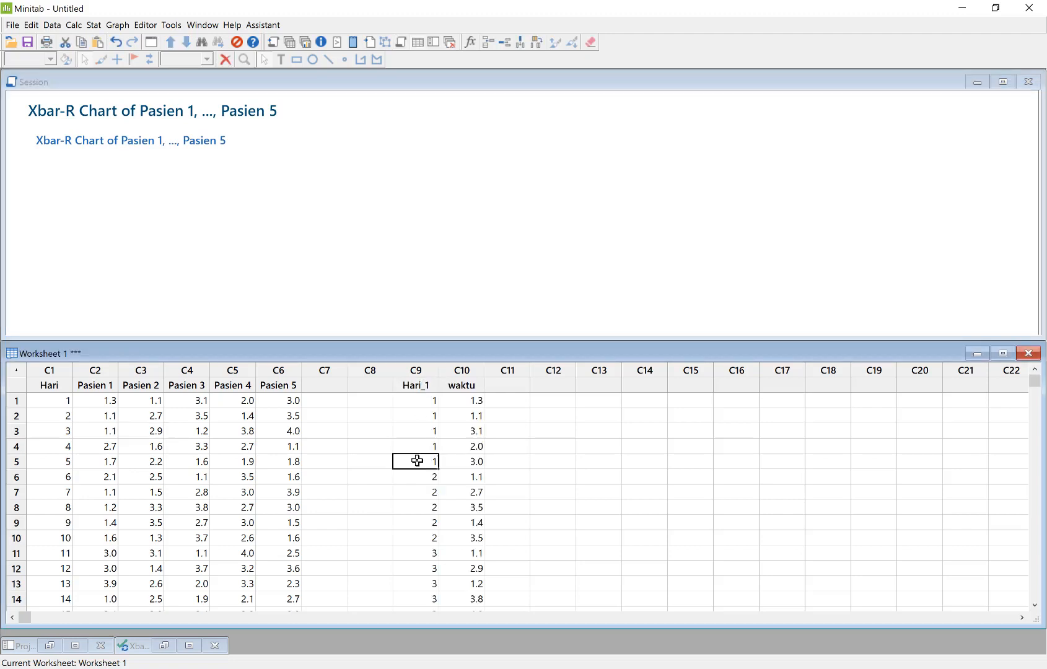
Rename column C9 as days and column C10 as reg time
{"action": "left_click", "coordinate": [414, 387]}
{"action": "type", "text": "days"}
{"action": "key", "text": "Return"}
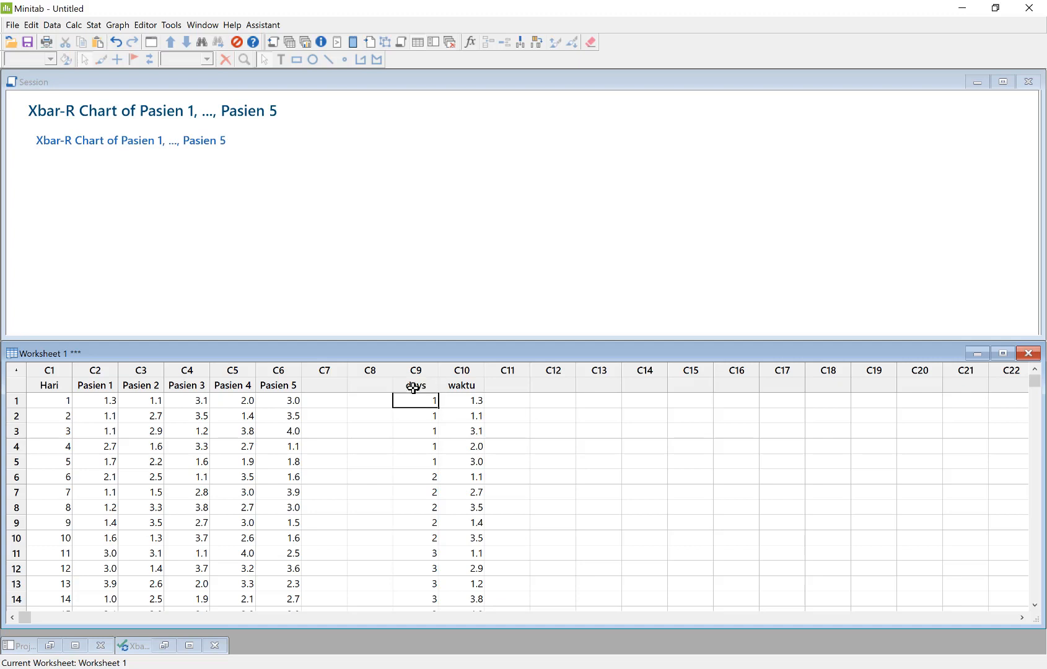
{"action": "left_click", "coordinate": [463, 385]}
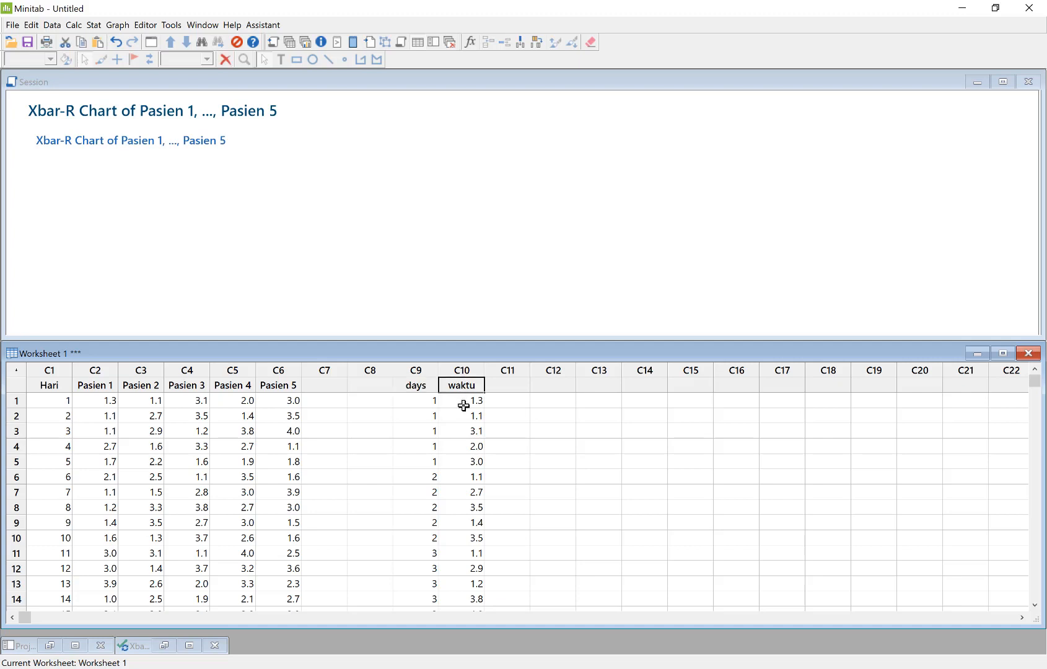
{"action": "type", "text": "reg time"}
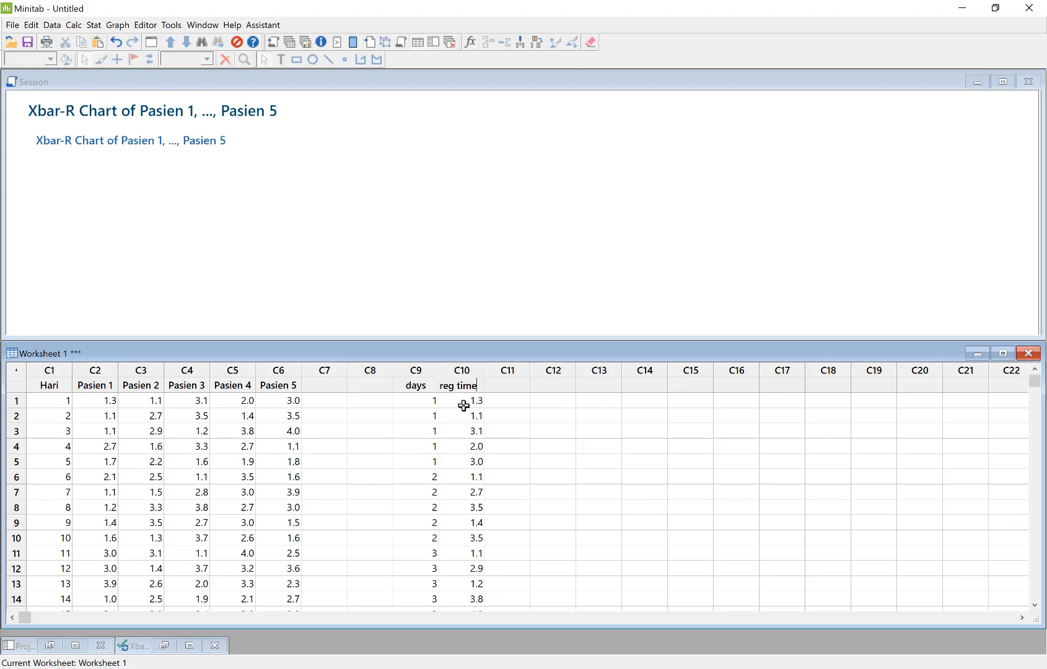
{"action": "key", "text": "Return"}
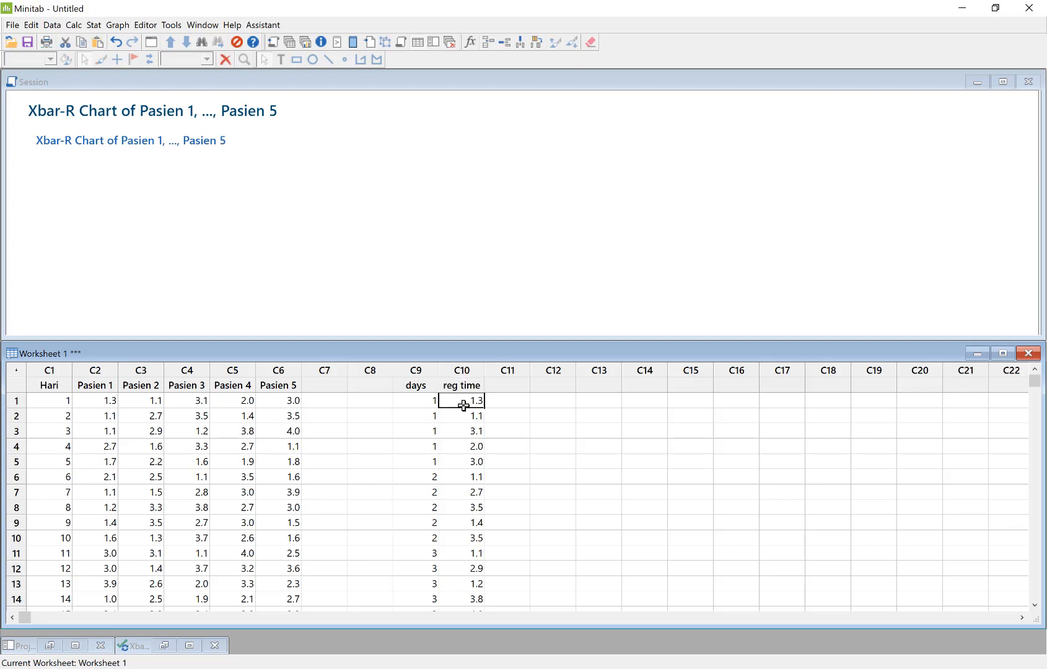
Start another Xbar-R chart, clear the Pasien columns, and set all observations for the chart to be in one column
{"action": "left_click", "coordinate": [93, 25]}
{"action": "mouse_move", "coordinate": [160, 106]}
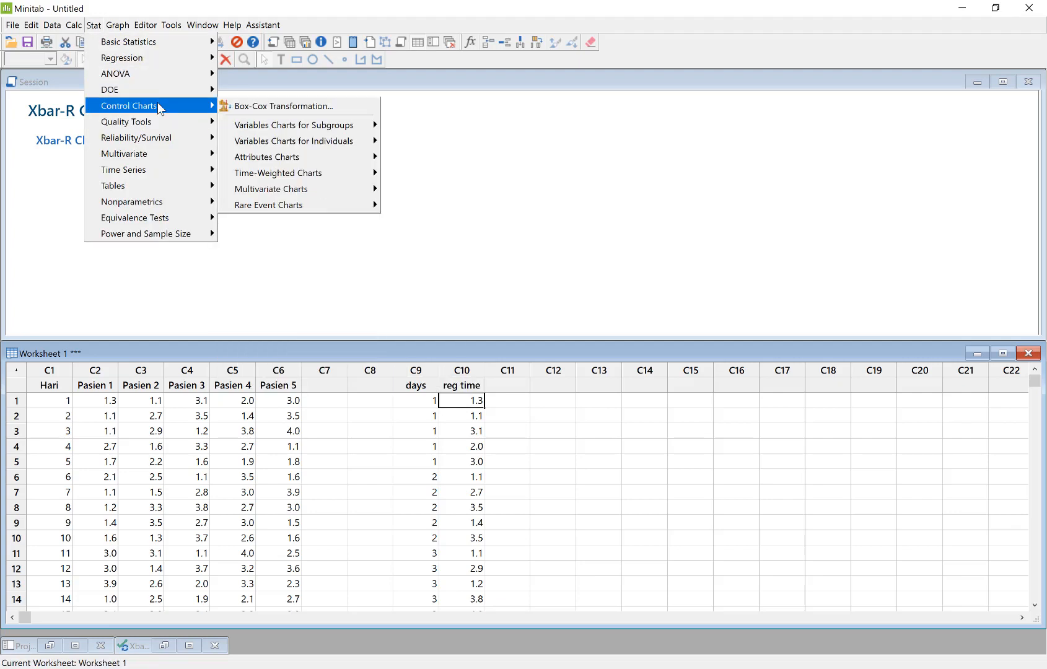
{"action": "mouse_move", "coordinate": [317, 128]}
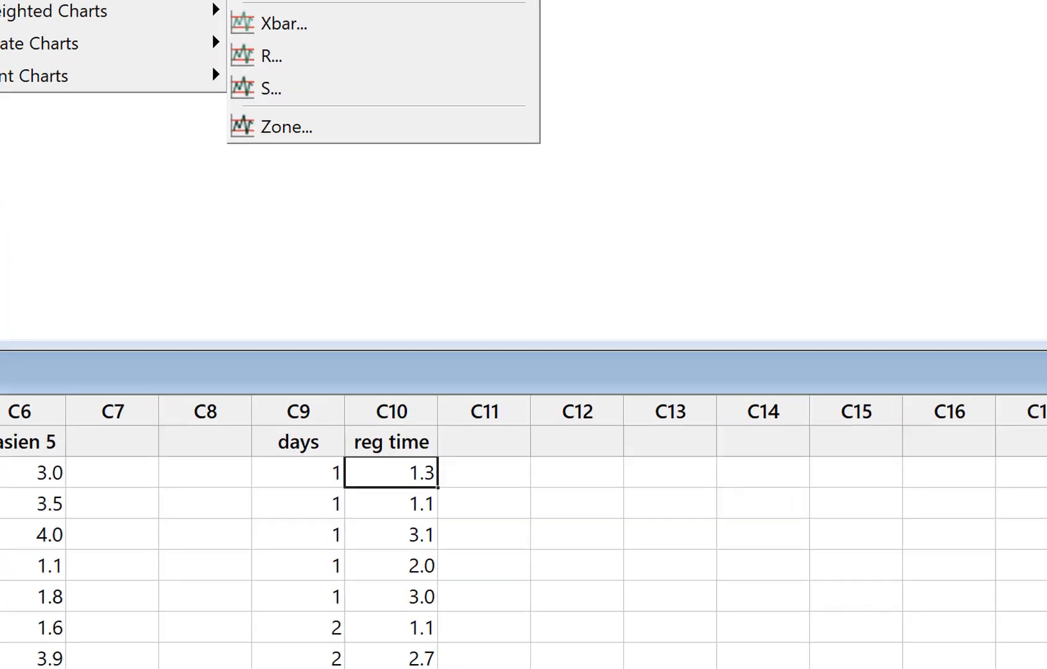
{"action": "left_click", "coordinate": [412, 125]}
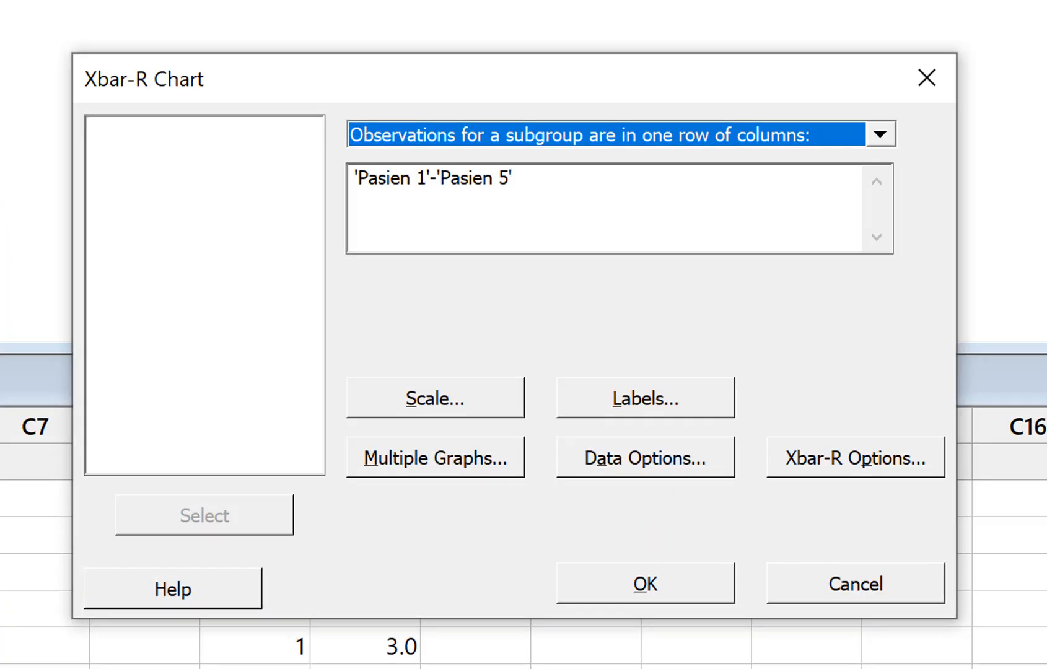
{"action": "left_click", "coordinate": [595, 178]}
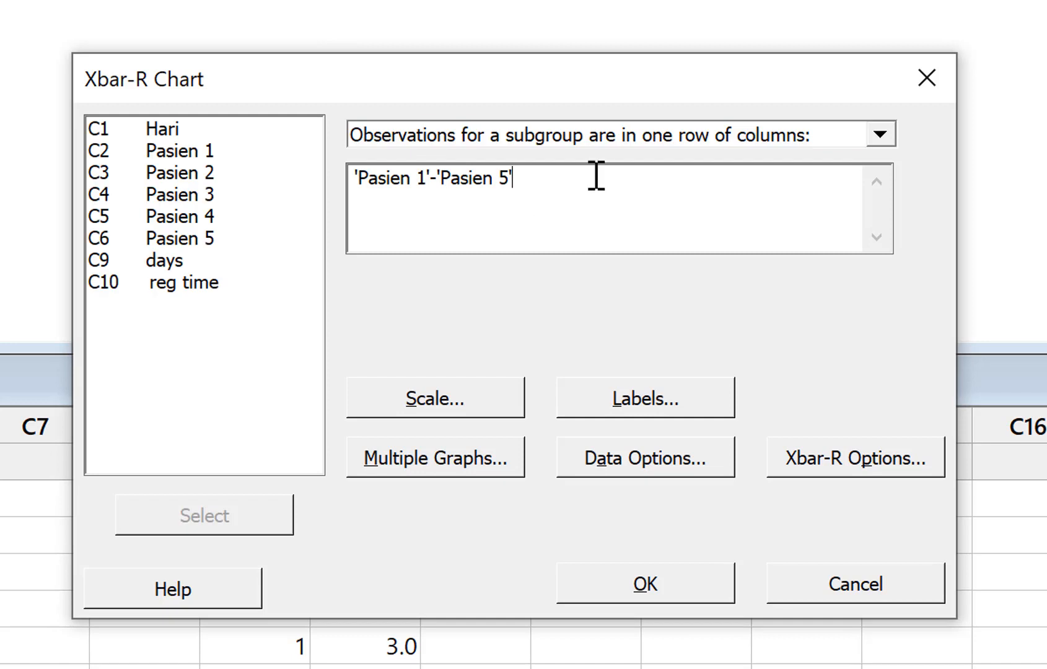
{"action": "left_click_drag", "start_coordinate": [596, 176], "coordinate": [287, 155]}
{"action": "key", "text": "Delete"}
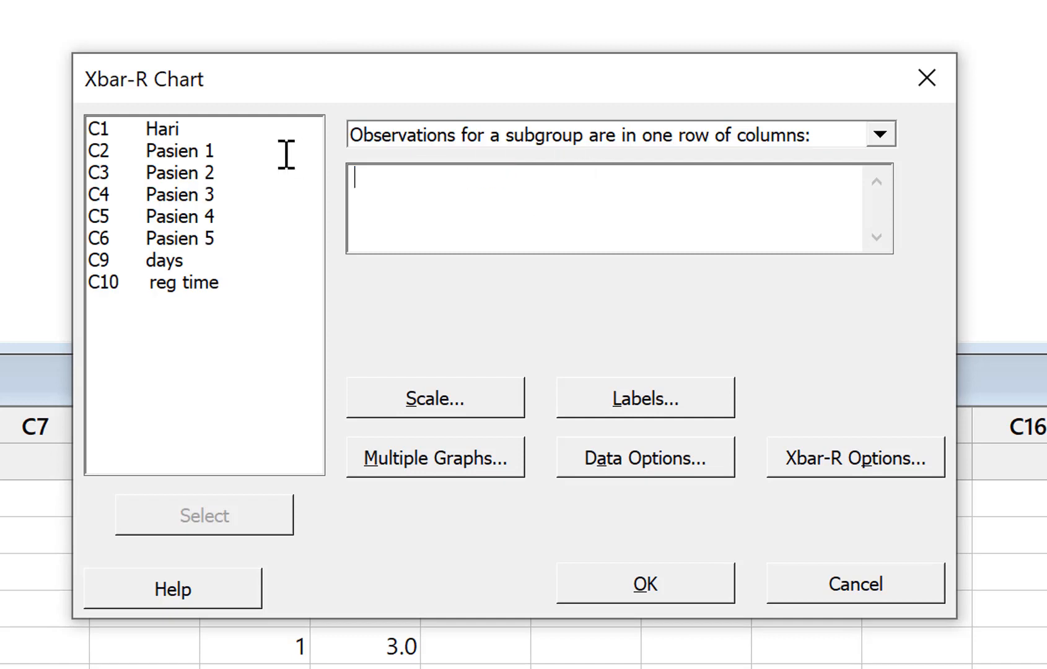
{"action": "left_click", "coordinate": [692, 136]}
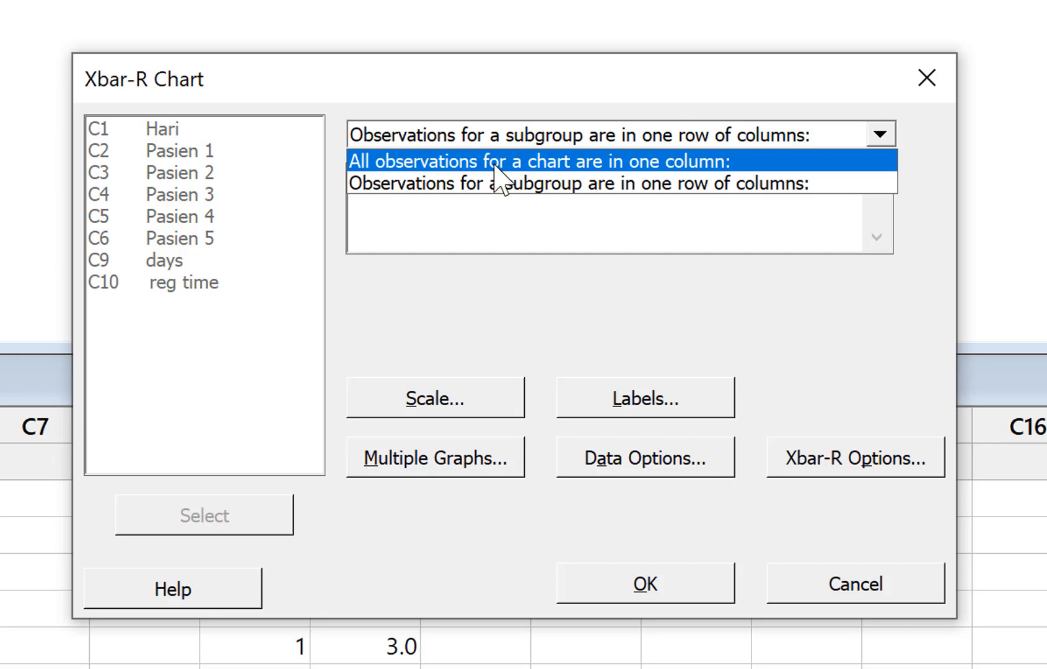
{"action": "left_click", "coordinate": [653, 160]}
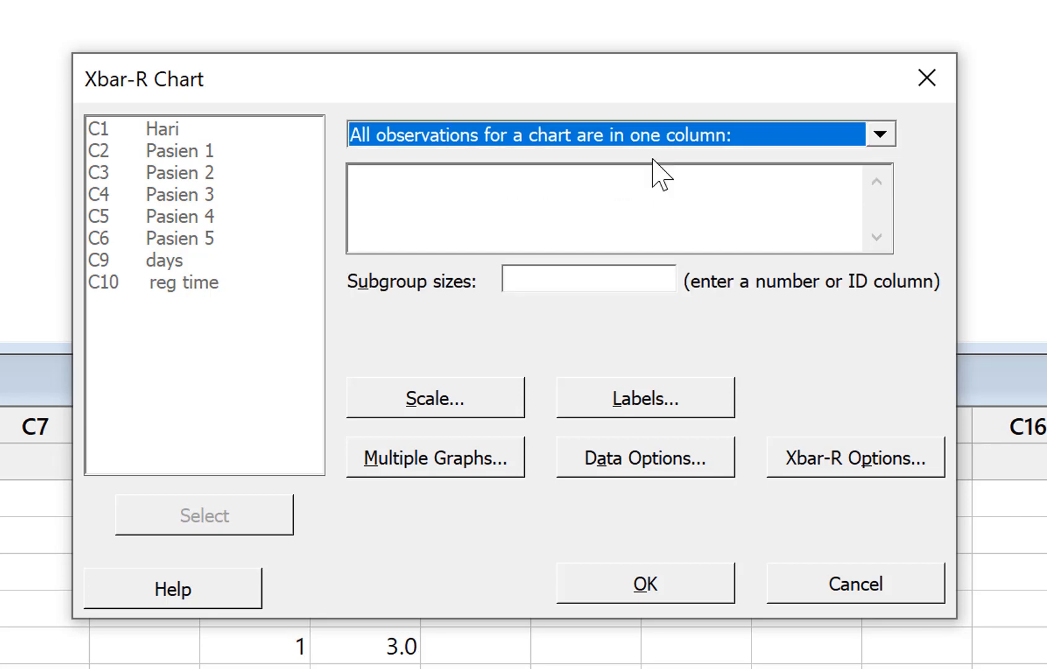
{"action": "left_click", "coordinate": [654, 168]}
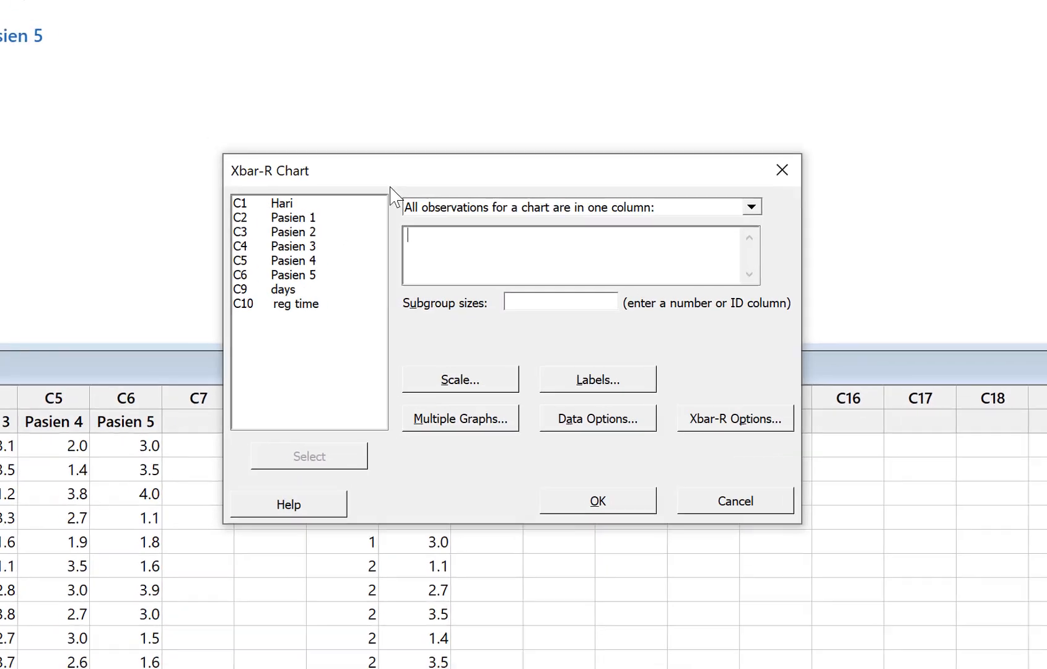
Generate the Xbar-R chart from the reg time column with a subgroup size of 5
{"action": "left_click_drag", "start_coordinate": [338, 100], "coordinate": [358, 0]}
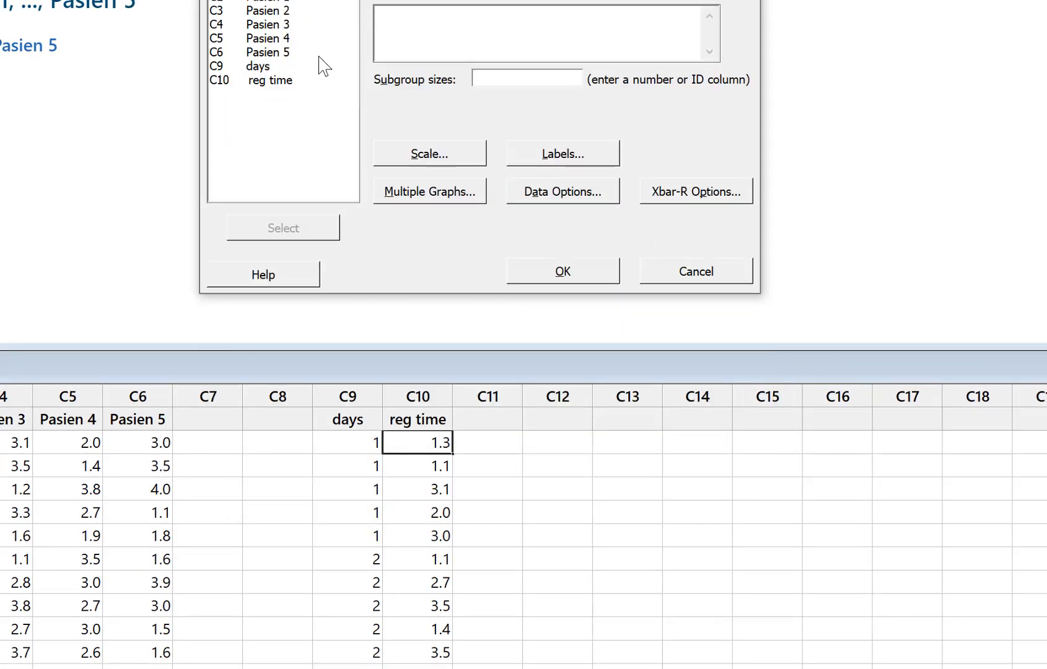
{"action": "left_click", "coordinate": [280, 81]}
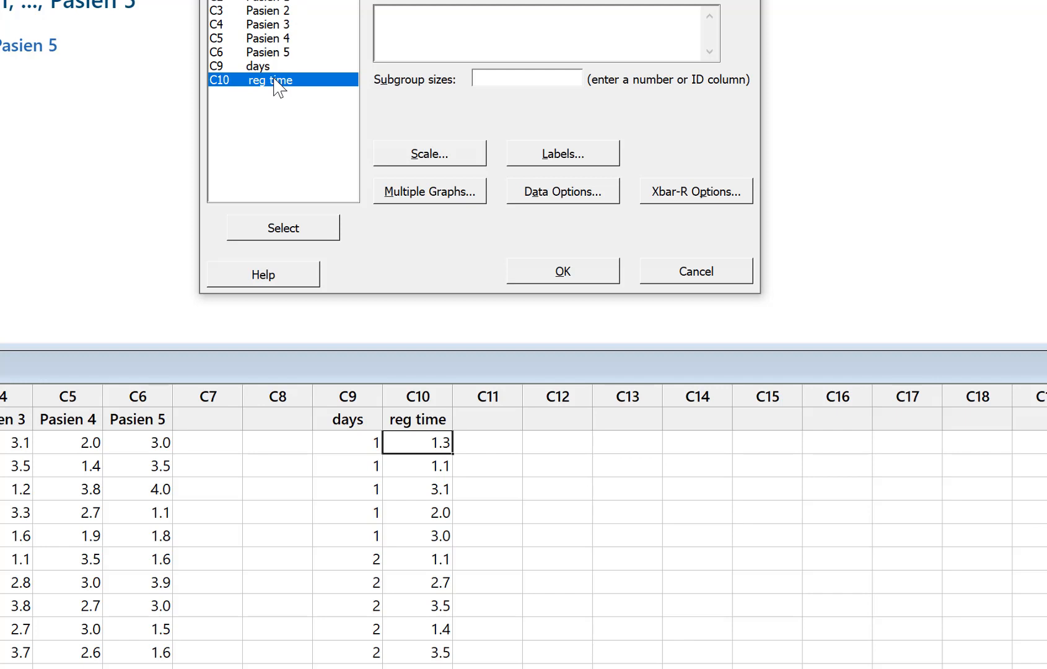
{"action": "double_click", "coordinate": [275, 80]}
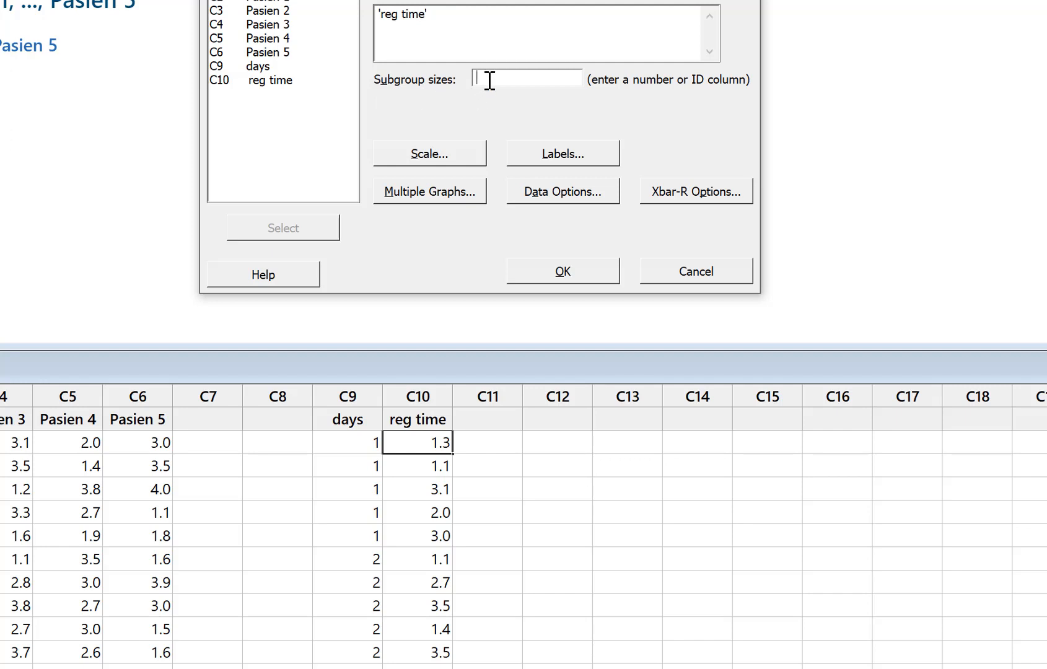
{"action": "type", "text": "5"}
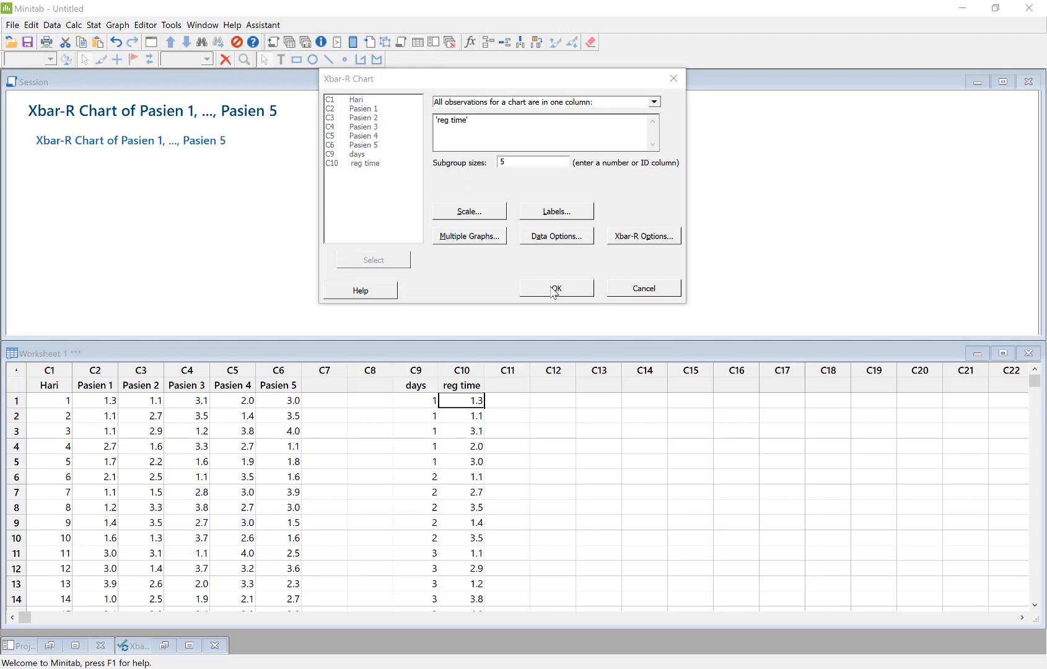
{"action": "left_click", "coordinate": [556, 289]}
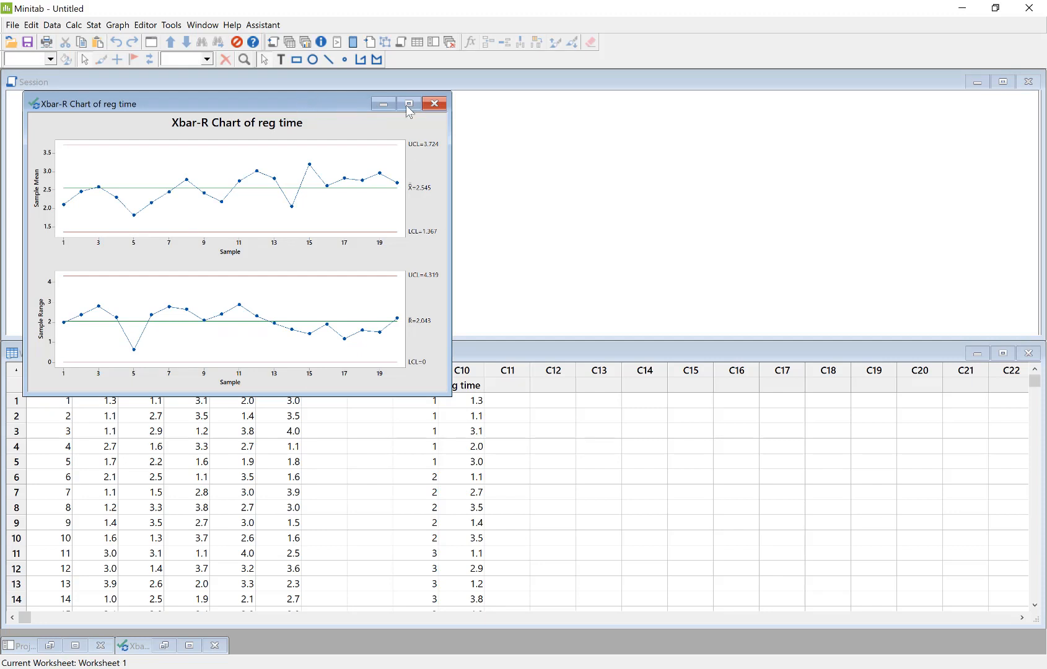
Move the reg time chart window toward the middle, and switch to Excel's xbar chart on the registrasi bpjs (2) sheet for comparison
{"action": "left_click_drag", "start_coordinate": [298, 101], "coordinate": [466, 109]}
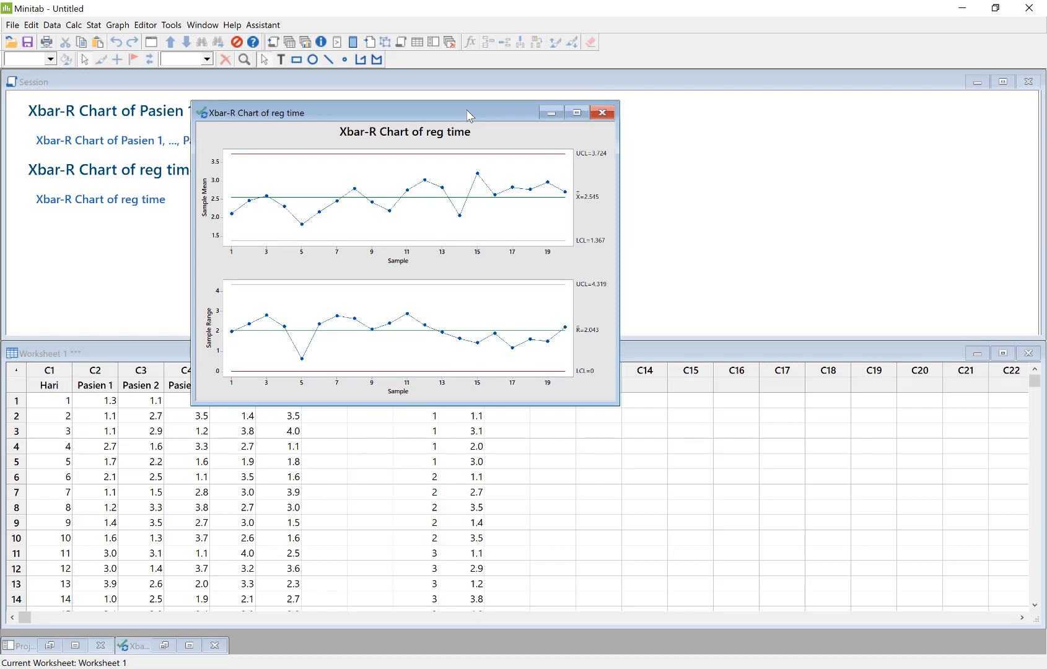
{"action": "mouse_move", "coordinate": [518, 668]}
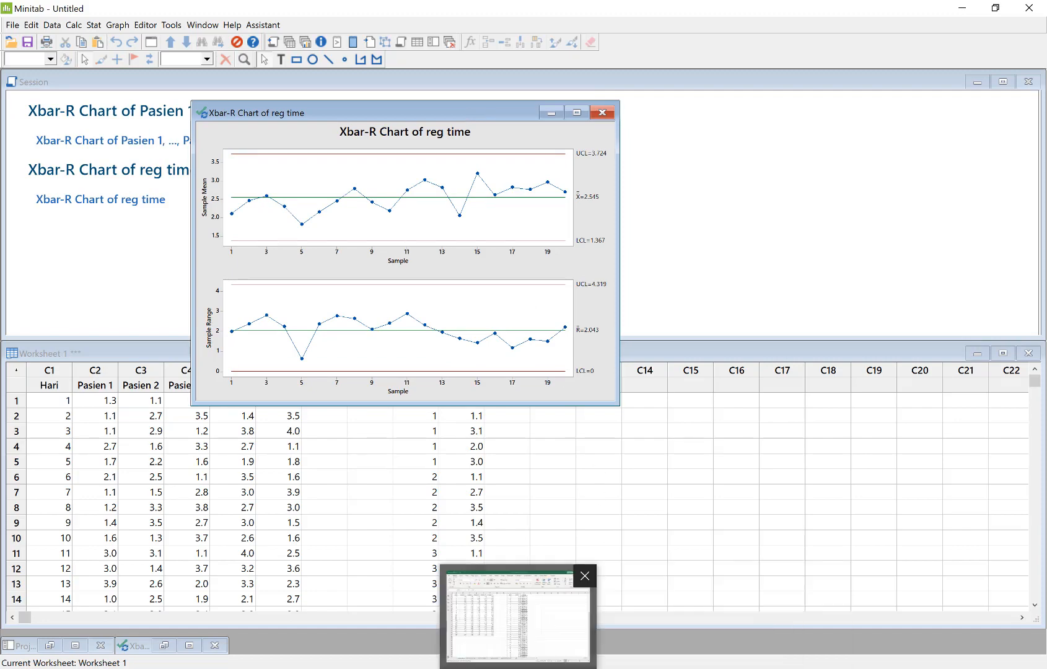
{"action": "left_click", "coordinate": [518, 619]}
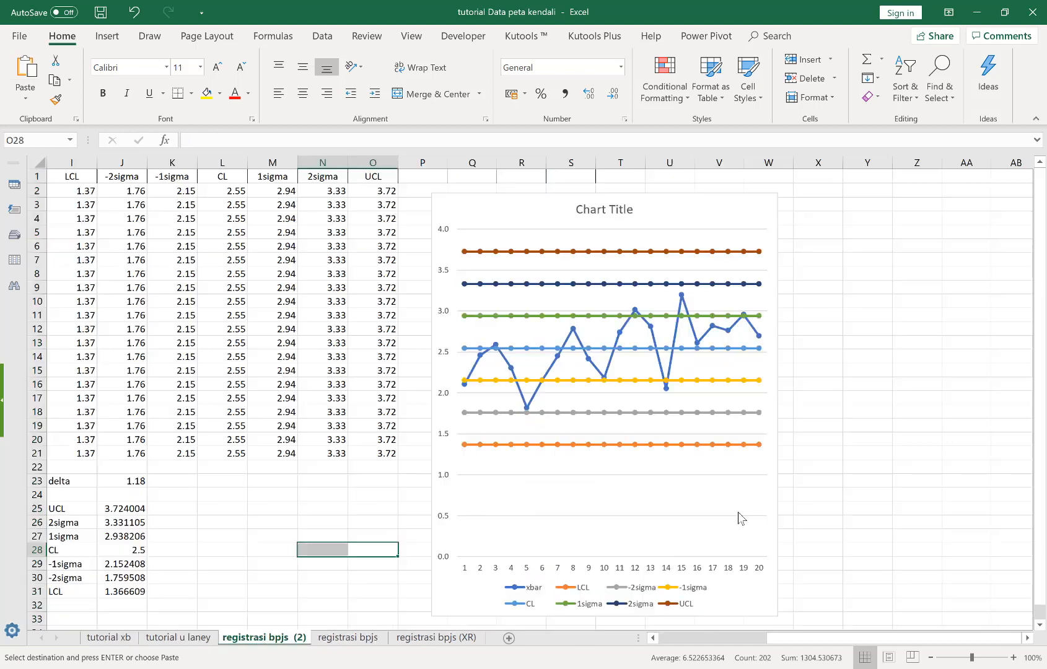
Switch back to Minitab and start another Xbar-R chart with observations for a subgroup in one row of columns
{"action": "left_click", "coordinate": [260, 638]}
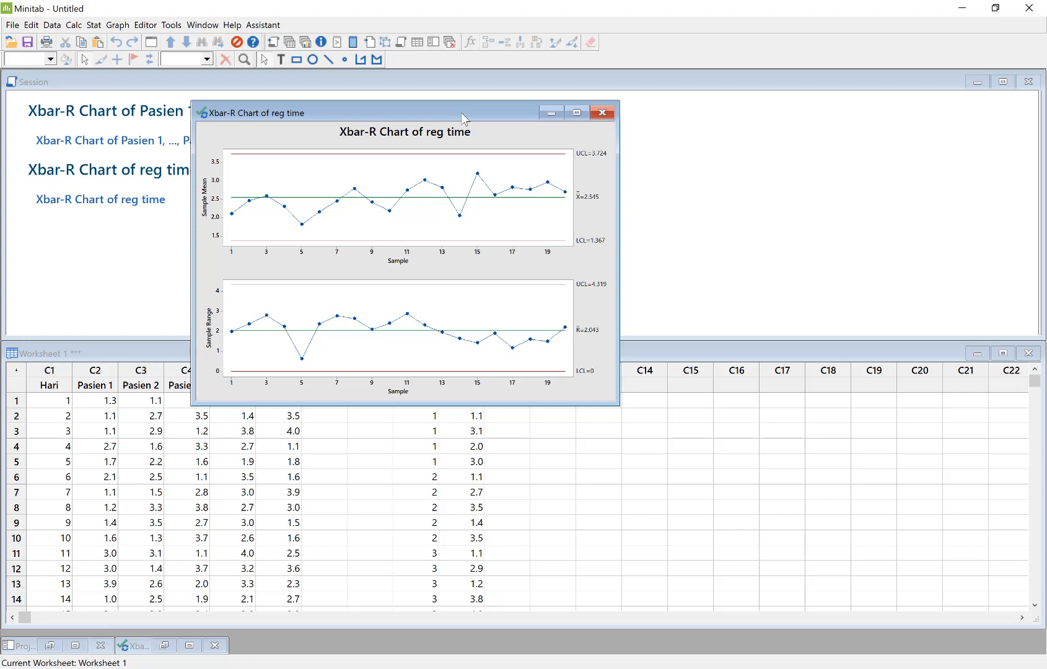
{"action": "left_click", "coordinate": [149, 476]}
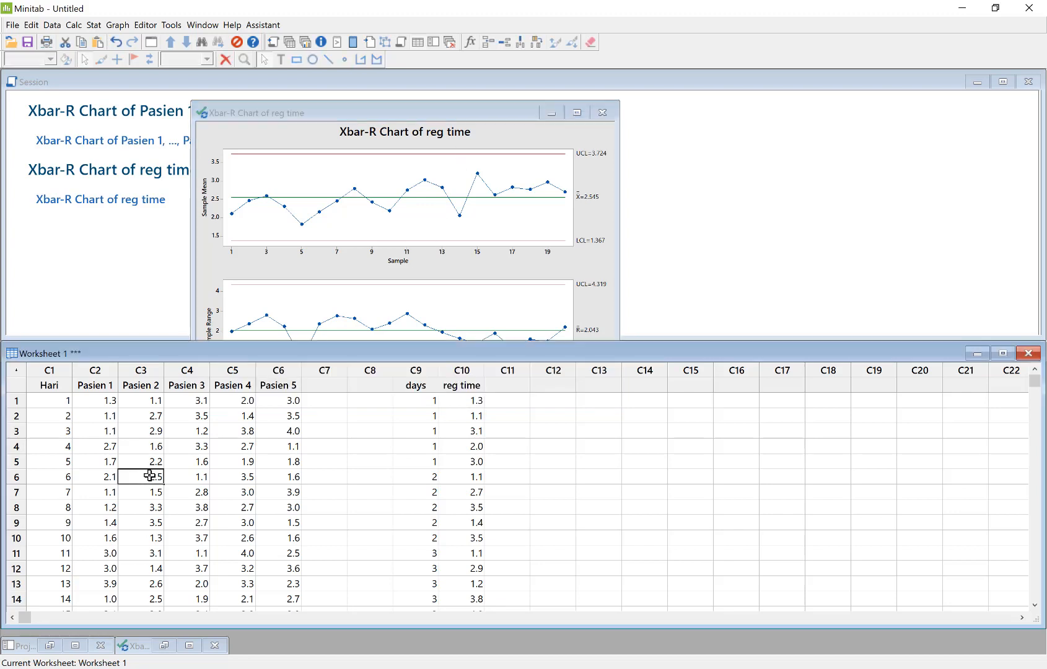
{"action": "left_click", "coordinate": [51, 386]}
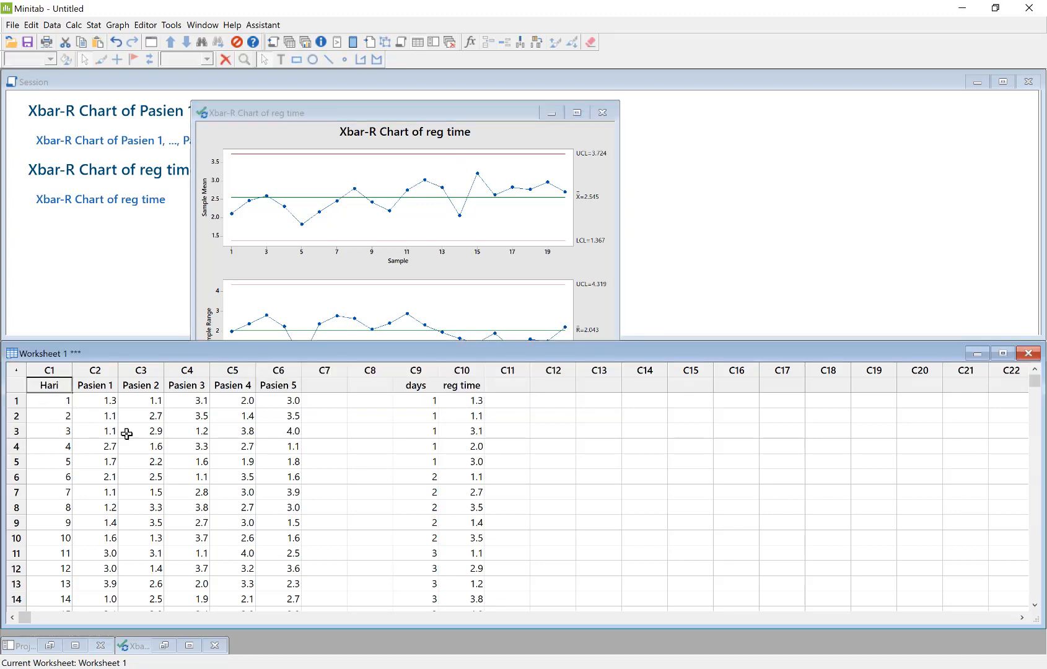
{"action": "left_click", "coordinate": [94, 25]}
{"action": "mouse_move", "coordinate": [155, 121]}
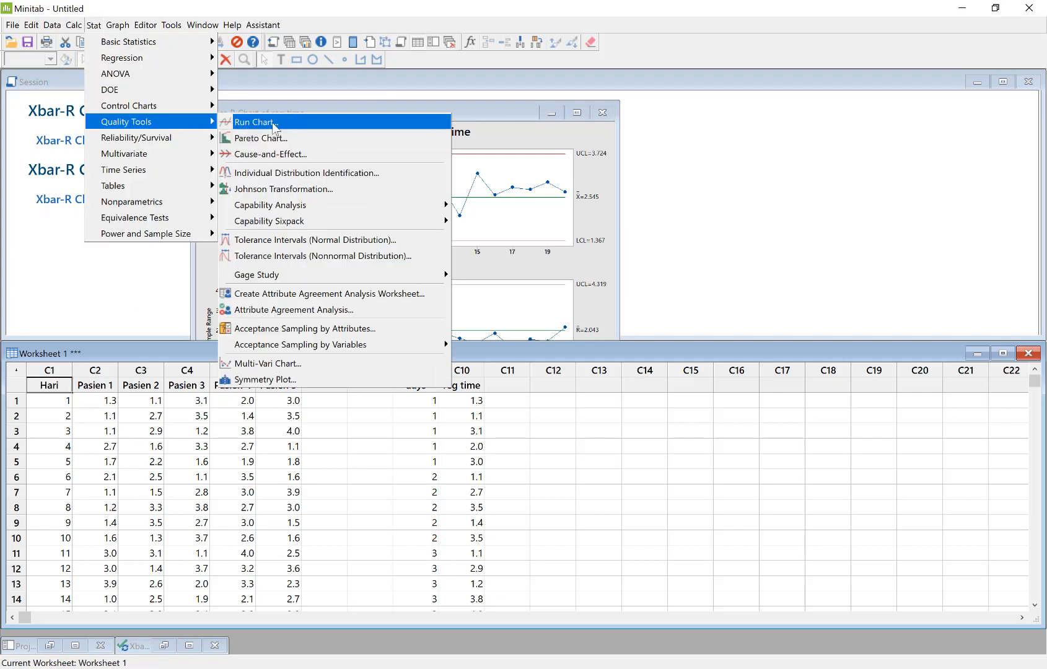
{"action": "mouse_move", "coordinate": [198, 106]}
{"action": "mouse_move", "coordinate": [280, 125]}
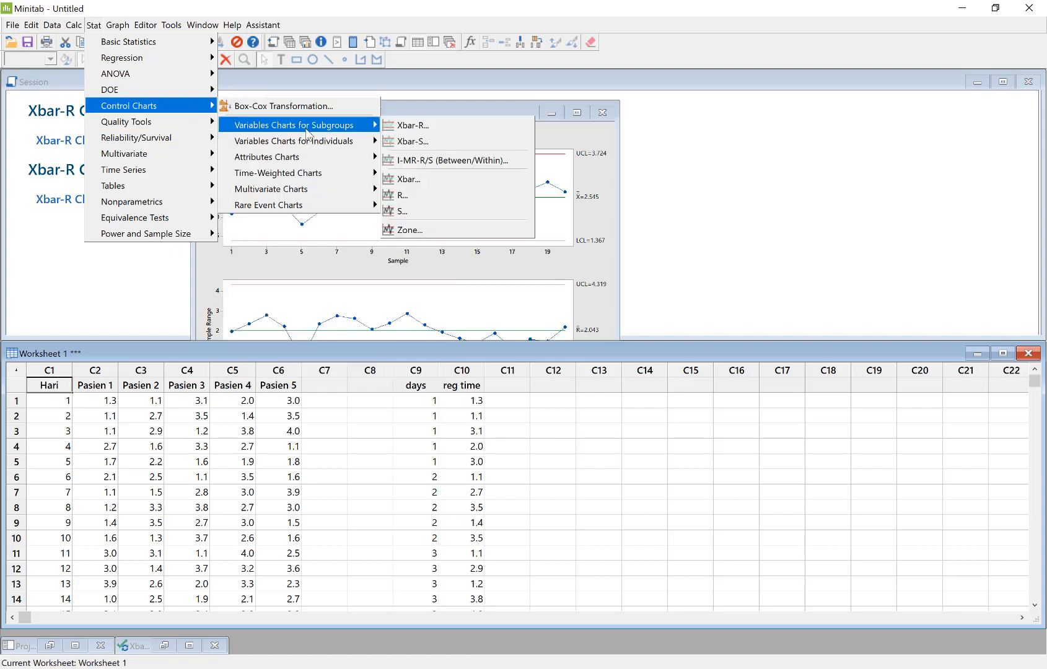
{"action": "left_click", "coordinate": [412, 126]}
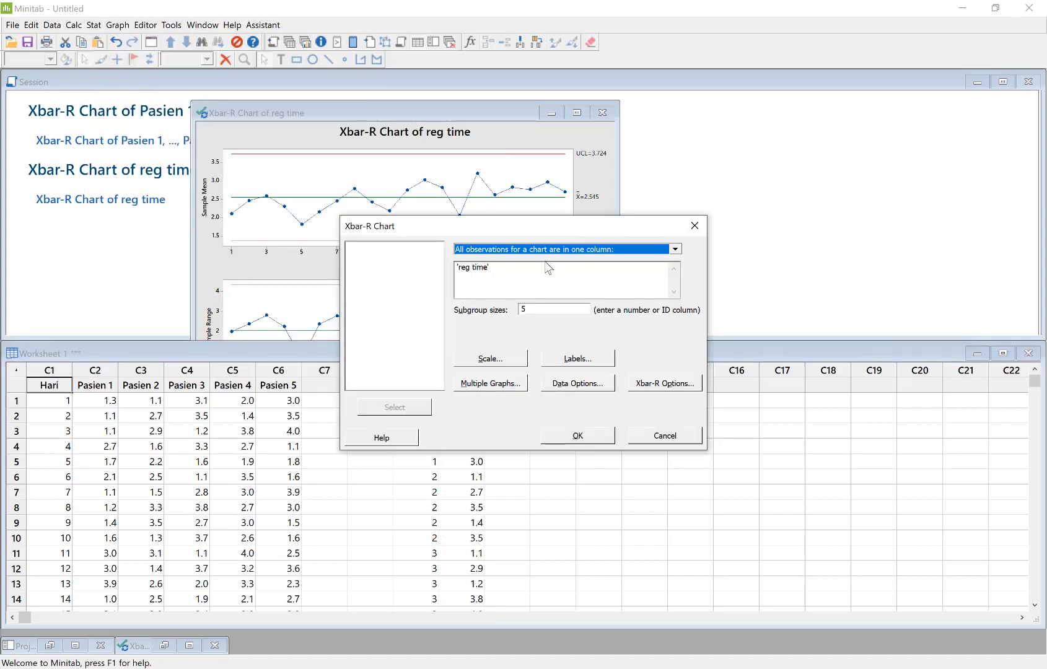
{"action": "left_click", "coordinate": [595, 248]}
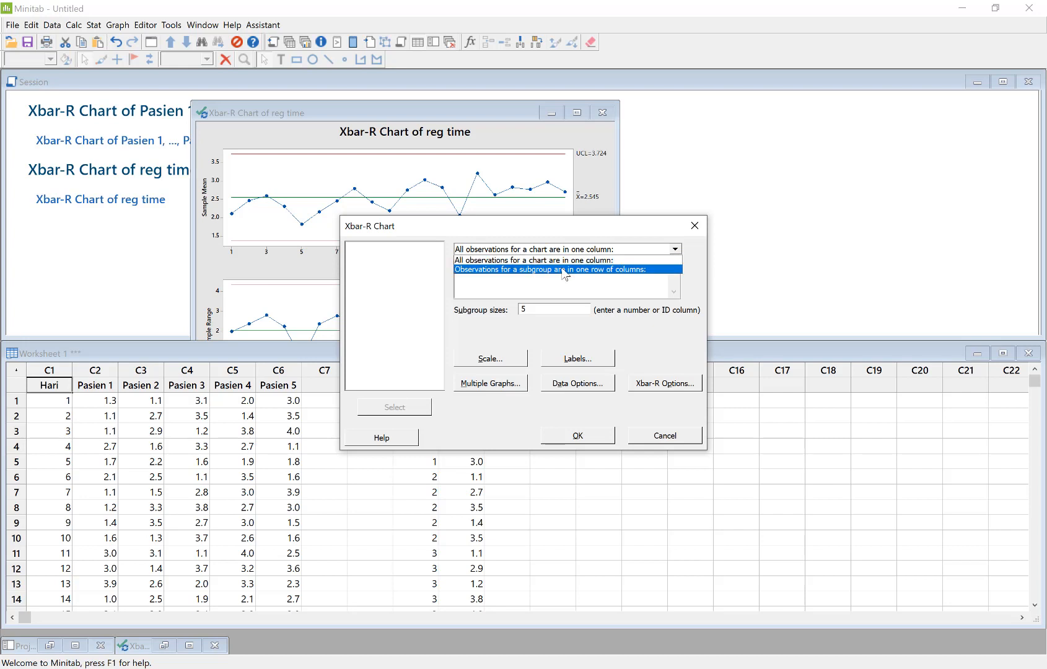
{"action": "left_click", "coordinate": [565, 270]}
Select the columns Pasien 1 through Pasien 5 as the data for the Xbar-R chart
{"action": "left_click", "coordinate": [480, 282]}
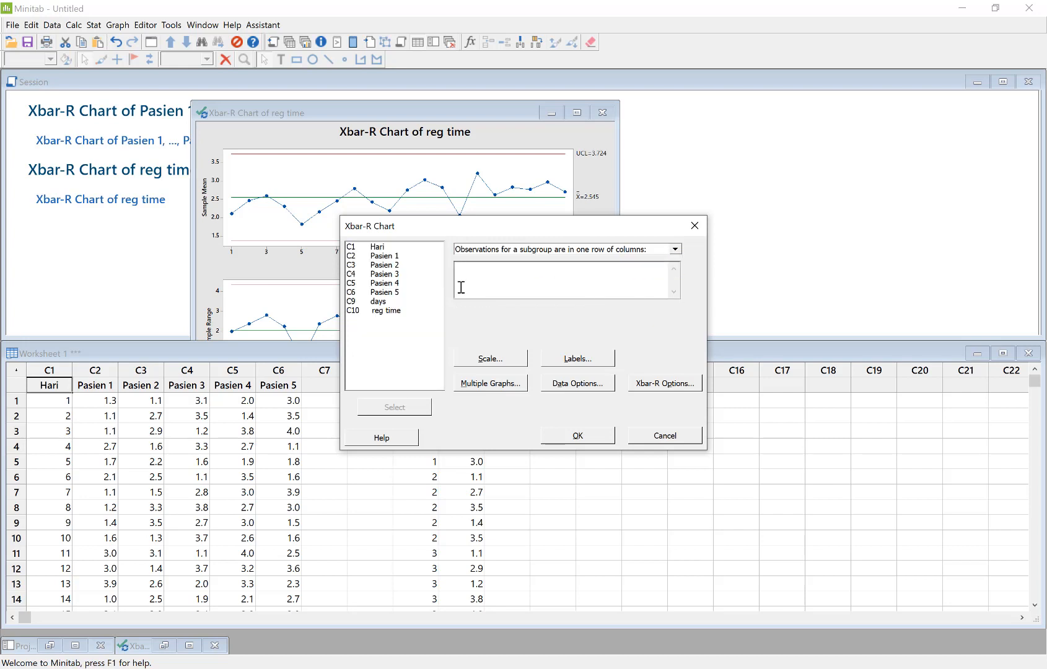
{"action": "left_click", "coordinate": [390, 256]}
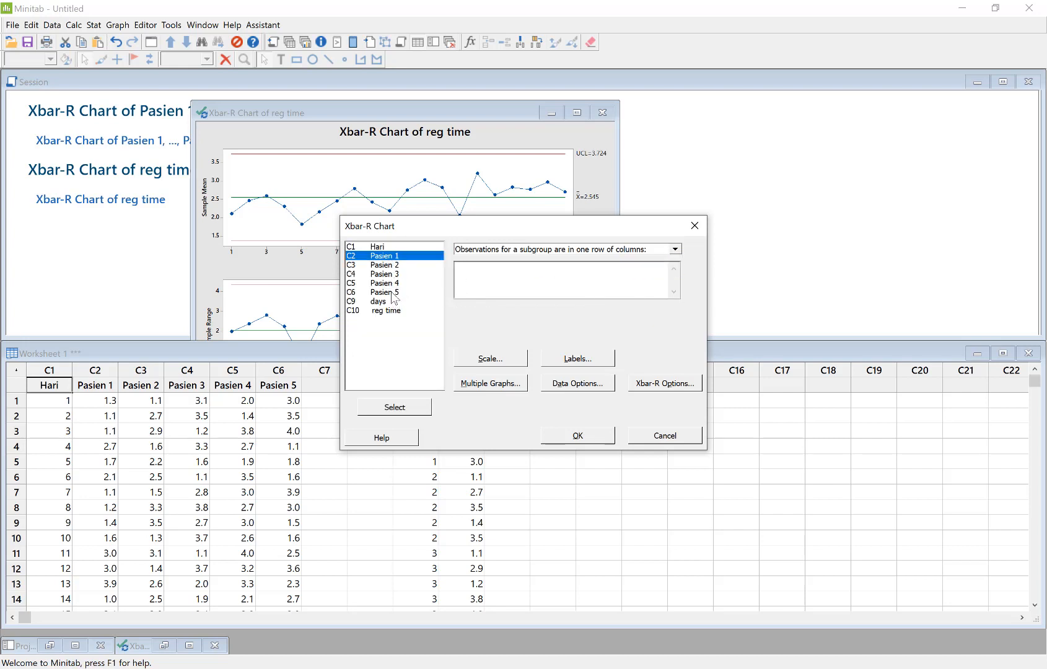
{"action": "left_click", "coordinate": [394, 294], "text": "shift"}
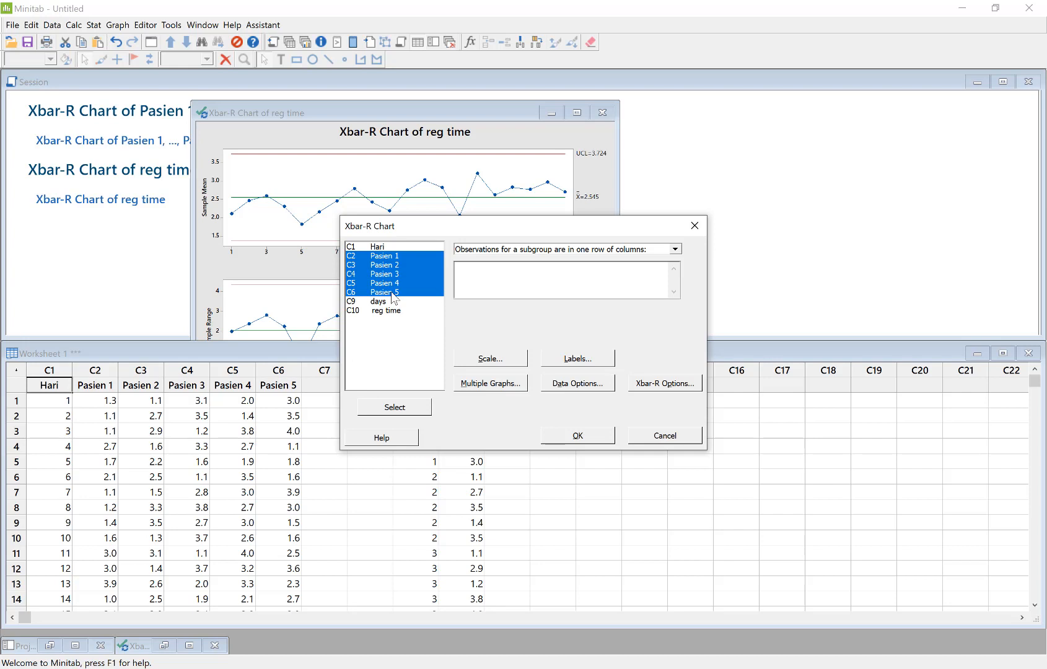
{"action": "left_click", "coordinate": [401, 410]}
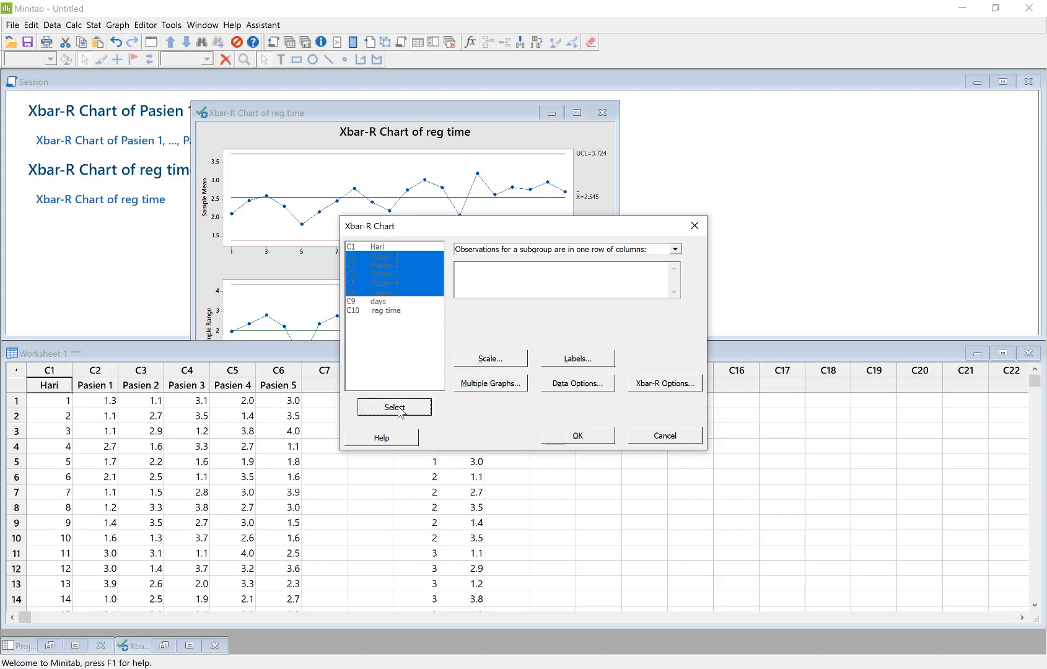
Display additional sigma limits at 1 and 2 standard deviations, and generate the Xbar-R chart
{"action": "left_click", "coordinate": [681, 388]}
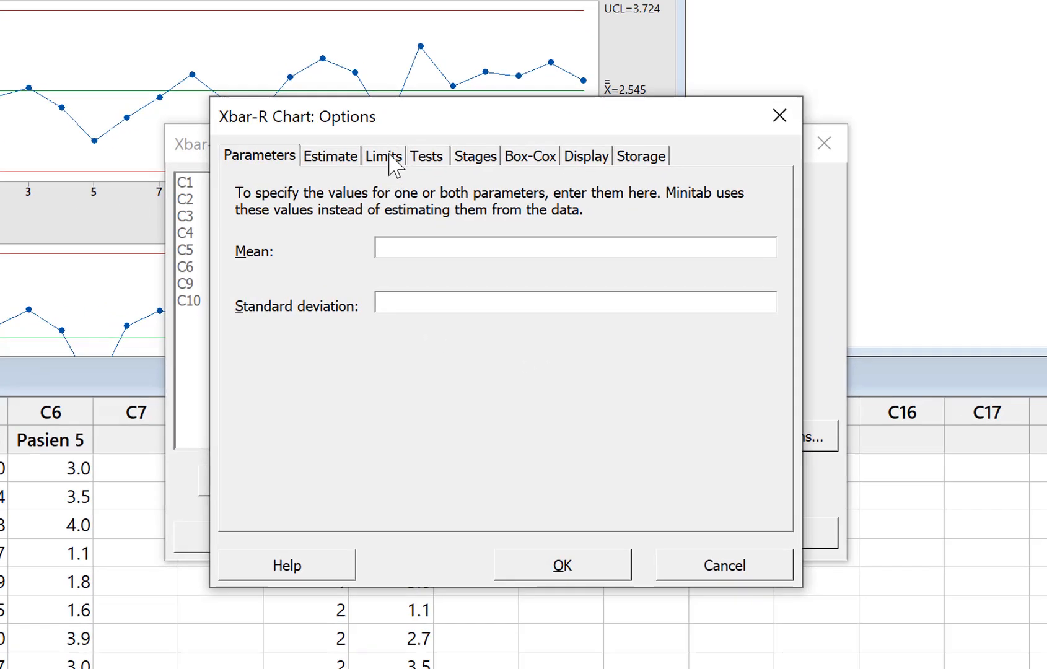
{"action": "left_click", "coordinate": [455, 228]}
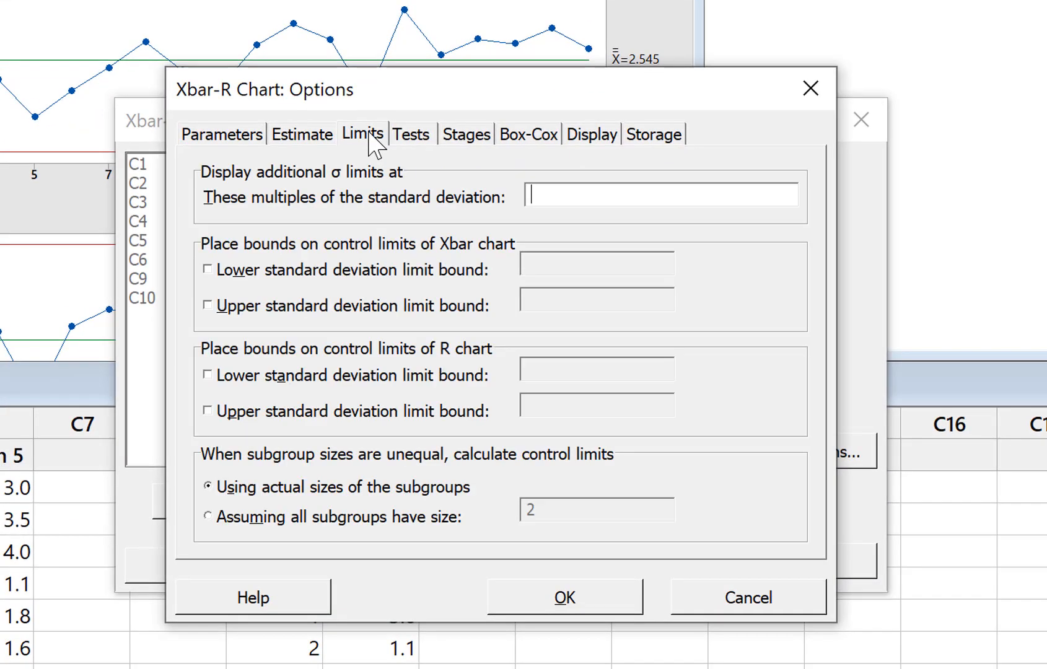
{"action": "left_click", "coordinate": [562, 197]}
{"action": "type", "text": "1 2"}
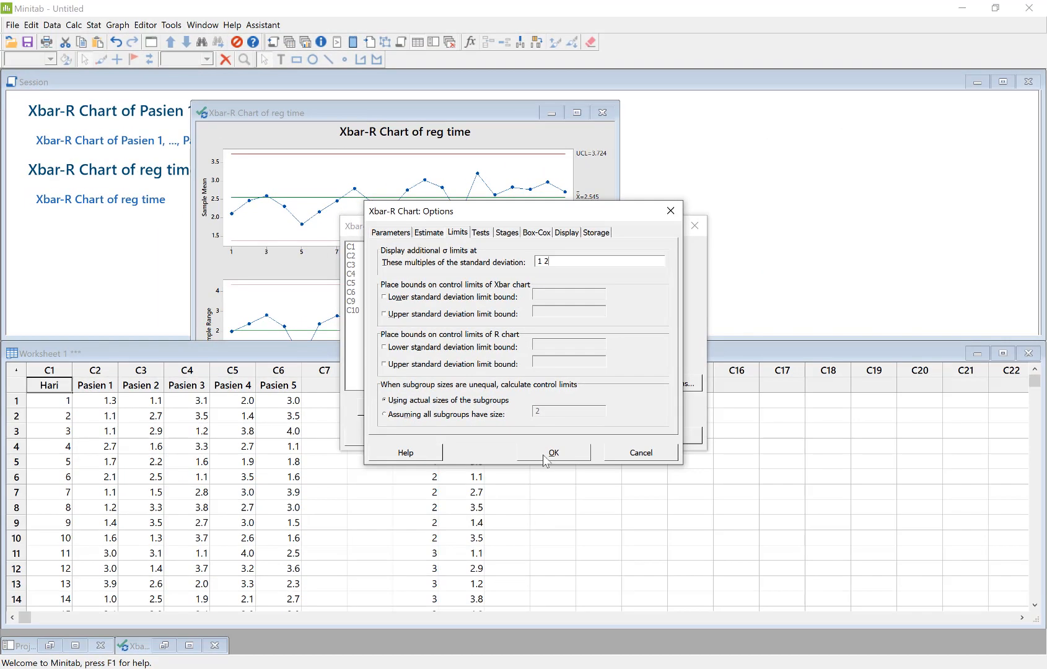
{"action": "left_click", "coordinate": [546, 462]}
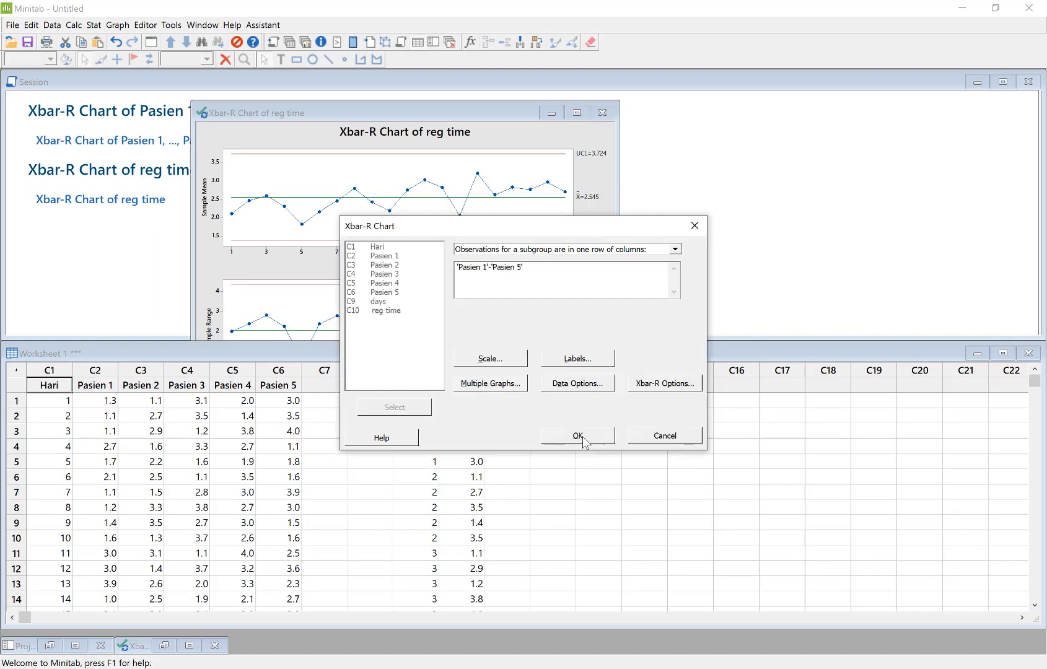
{"action": "left_click", "coordinate": [578, 437]}
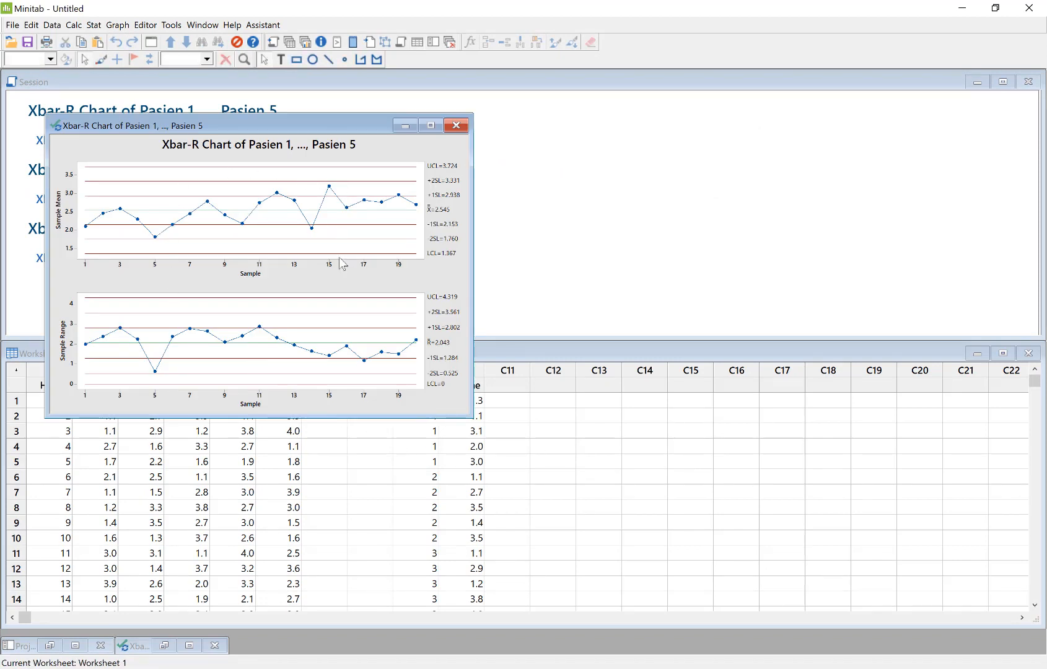
Examine the control limits and their labels on the Xbar chart, and move the chart window clear of the session output
{"action": "left_click", "coordinate": [364, 231]}
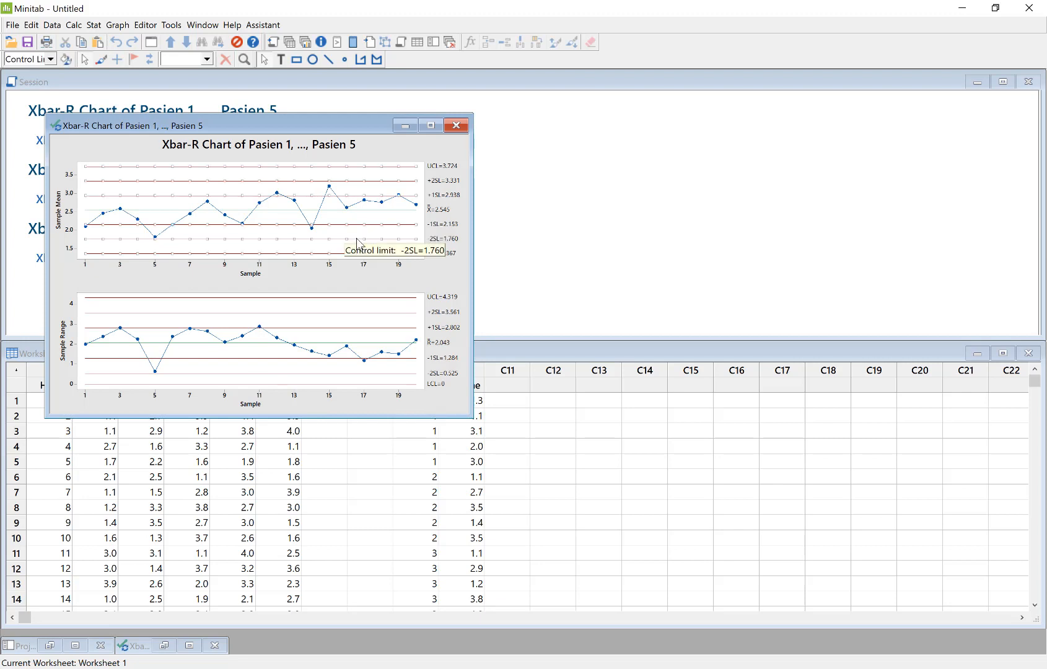
{"action": "left_click", "coordinate": [454, 168]}
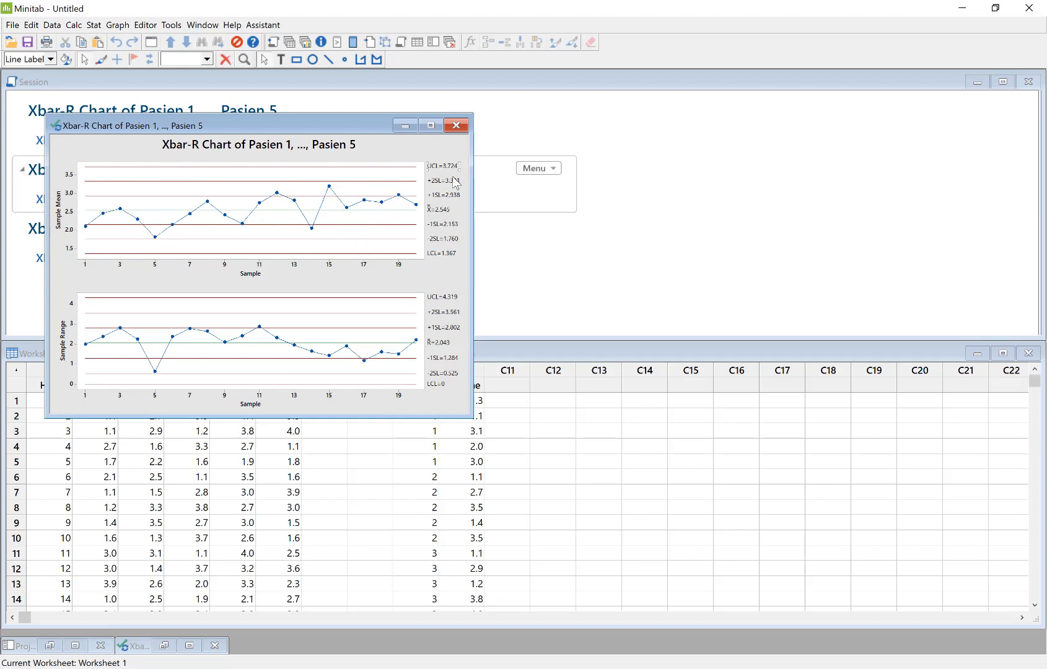
{"action": "left_click", "coordinate": [450, 198]}
{"action": "left_click_drag", "start_coordinate": [302, 121], "coordinate": [651, 115]}
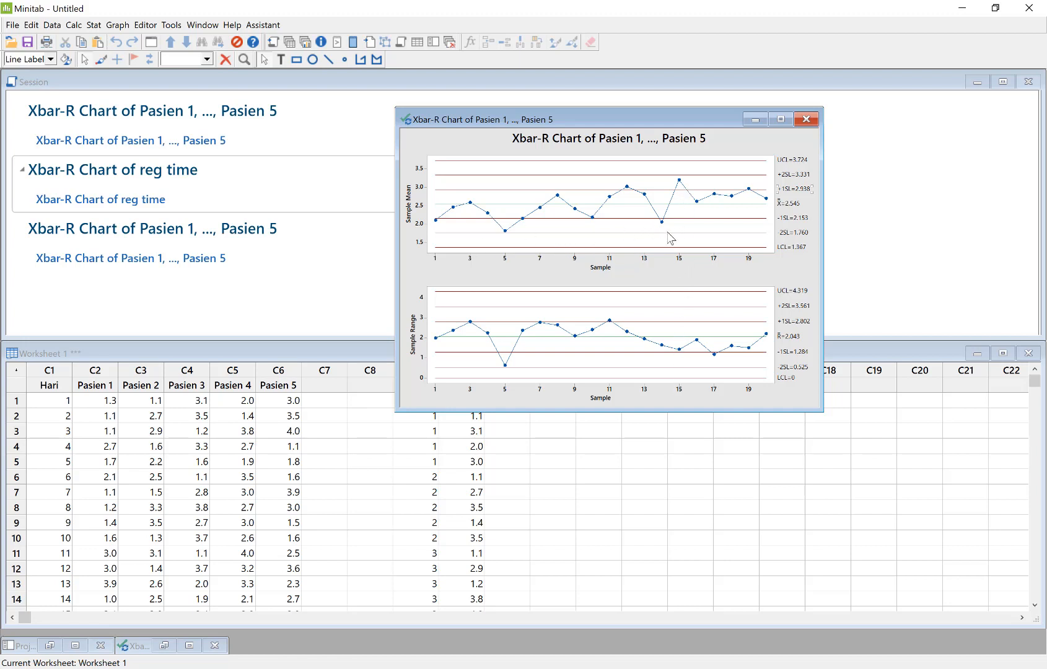
Set the Pasien 3 value for day 15 to 6 in the worksheet
{"action": "left_click", "coordinate": [253, 537]}
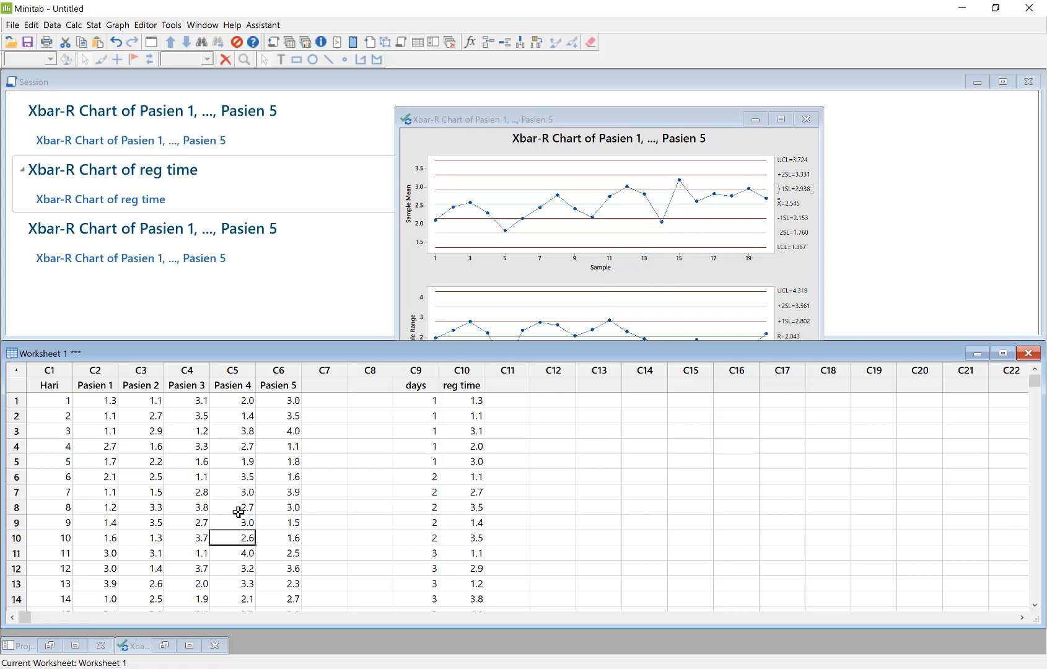
{"action": "left_click", "coordinate": [132, 551]}
{"action": "scroll", "coordinate": [93, 573], "scroll_direction": "down", "scroll_amount": 1}
{"action": "left_click", "coordinate": [66, 573]}
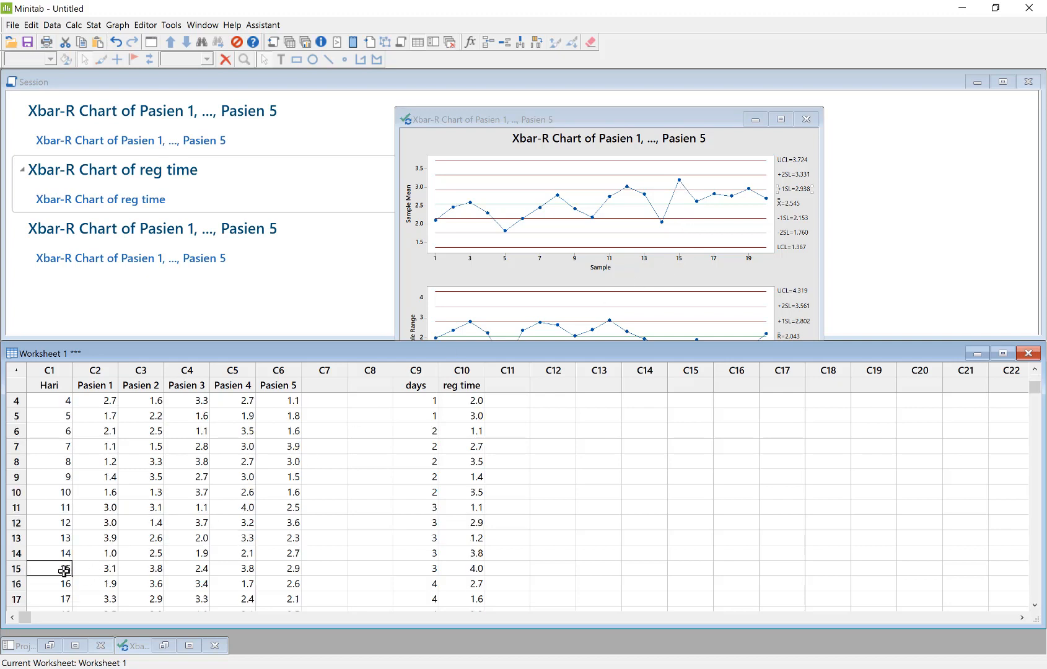
{"action": "left_click", "coordinate": [190, 567]}
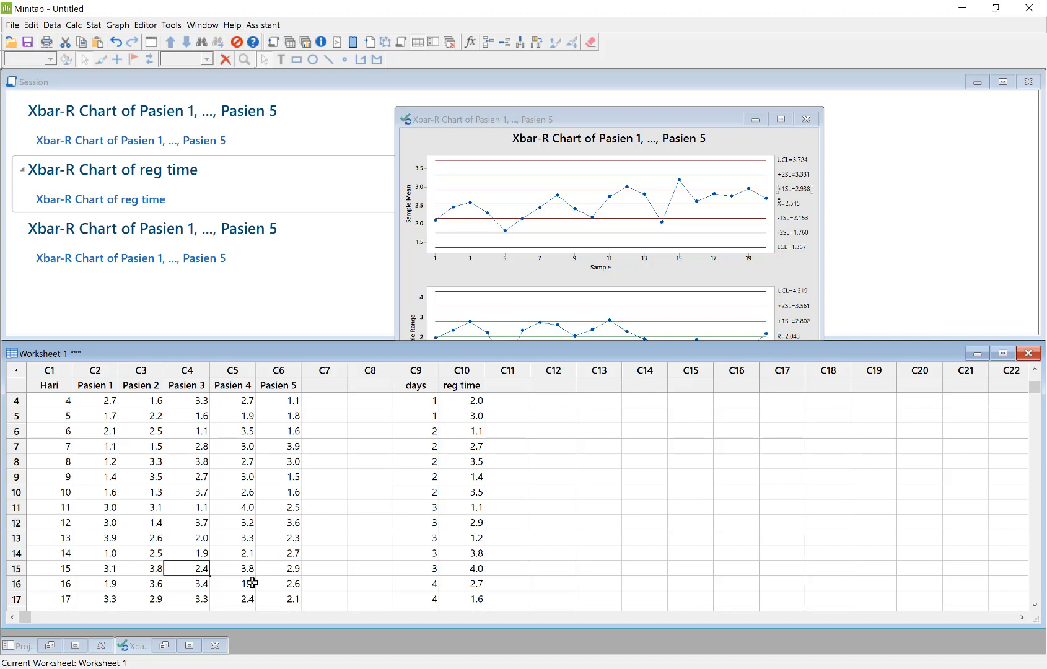
{"action": "type", "text": "6"}
{"action": "left_click", "coordinate": [234, 546]}
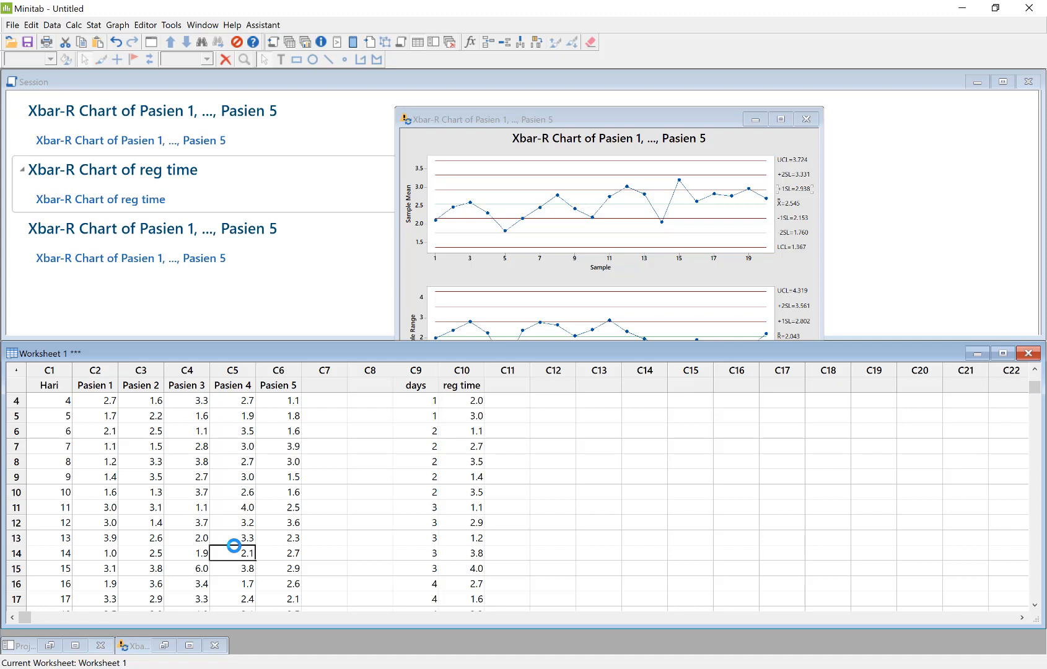
Generate a new Xbar-R chart from the modified Pasien 1 to Pasien 5 data with the existing chart settings
{"action": "left_click", "coordinate": [94, 24]}
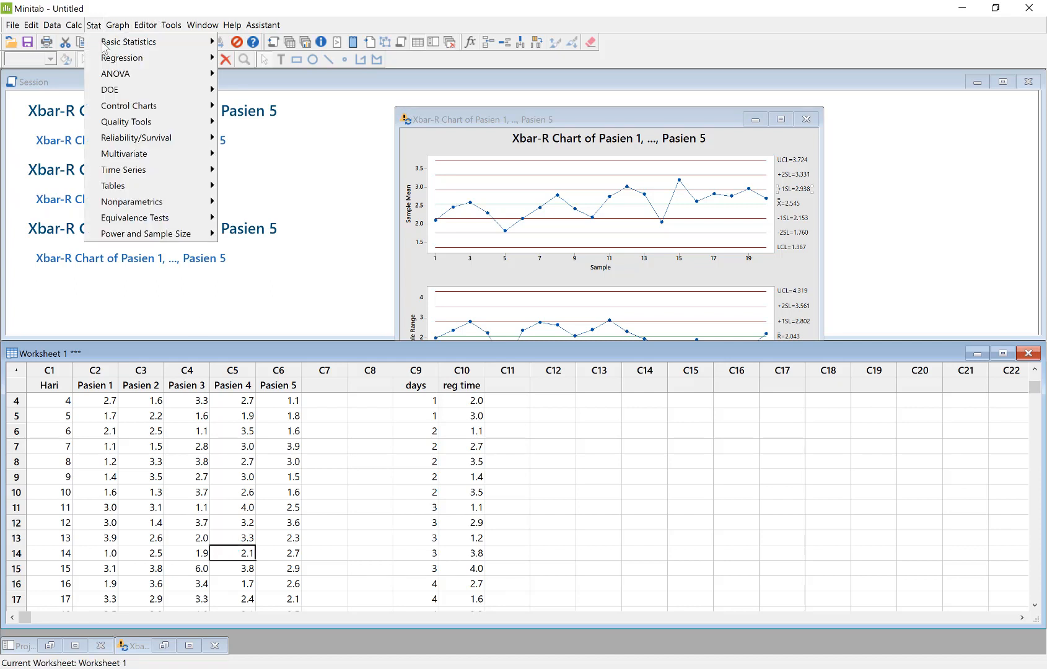
{"action": "mouse_move", "coordinate": [124, 106]}
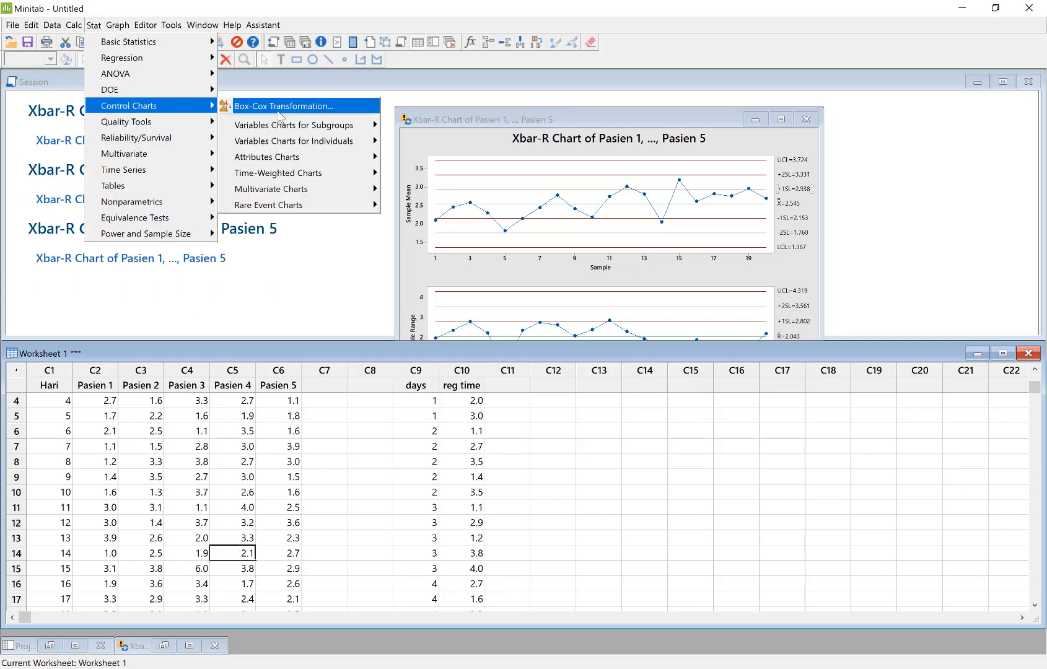
{"action": "mouse_move", "coordinate": [278, 124]}
{"action": "left_click", "coordinate": [447, 123]}
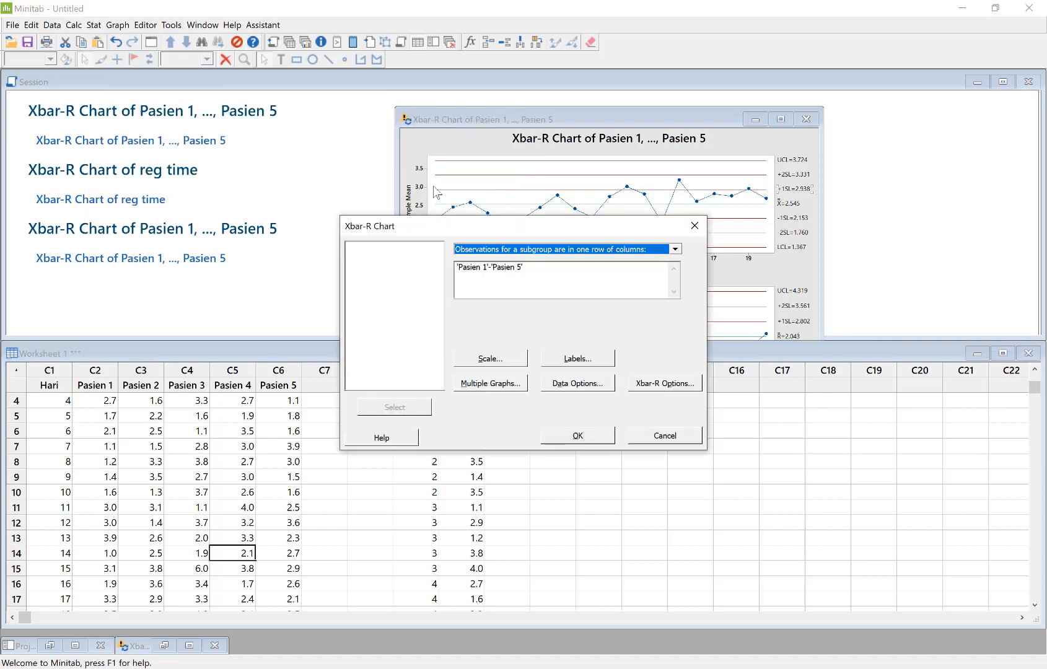
{"action": "left_click", "coordinate": [487, 282]}
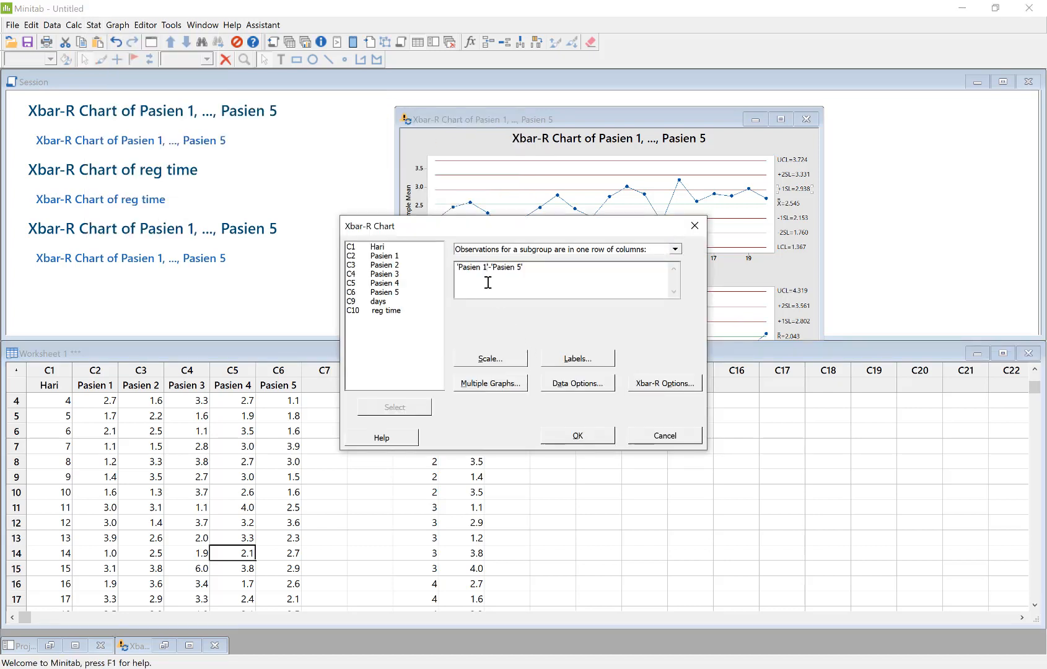
{"action": "left_click", "coordinate": [579, 437]}
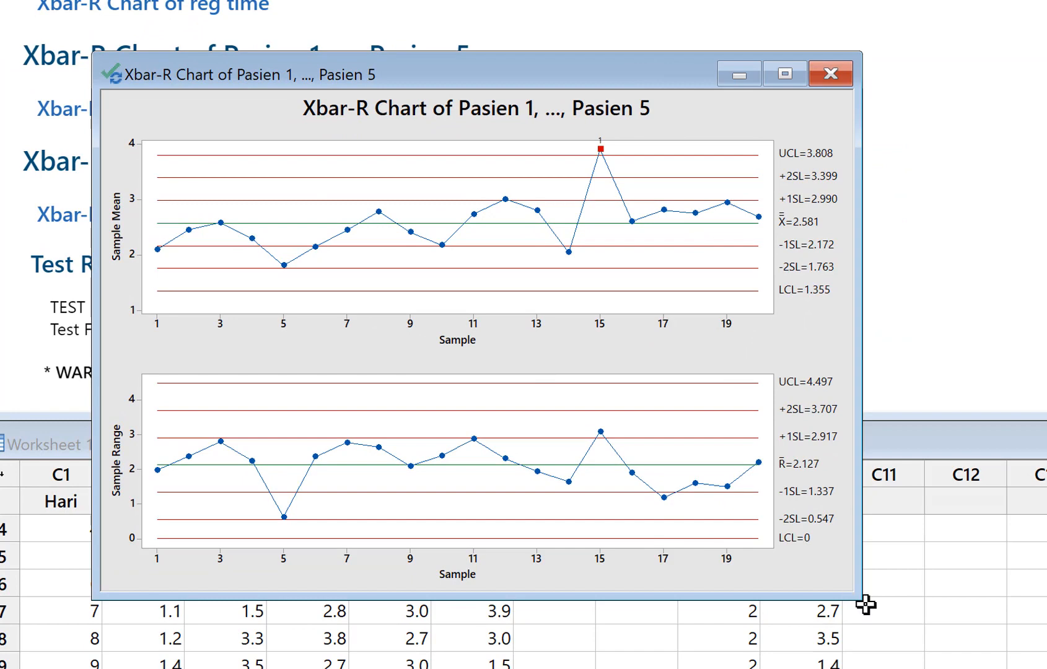
Enlarge and reposition the new chart window to examine the point at sample 15, and close the chart
{"action": "left_click_drag", "start_coordinate": [860, 599], "coordinate": [998, 665]}
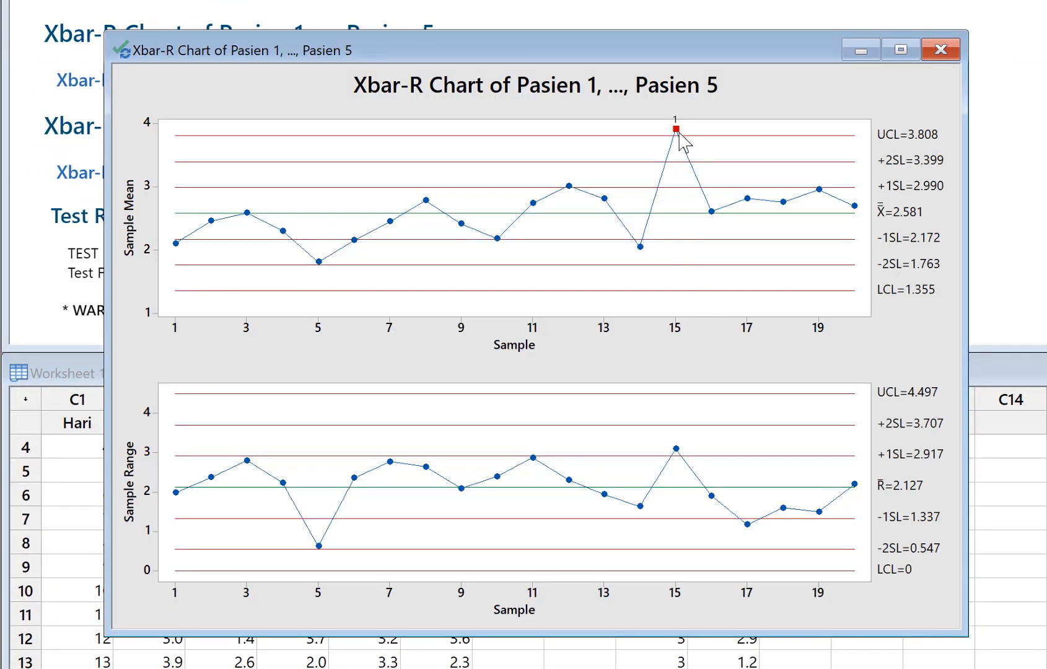
{"action": "mouse_move", "coordinate": [679, 132]}
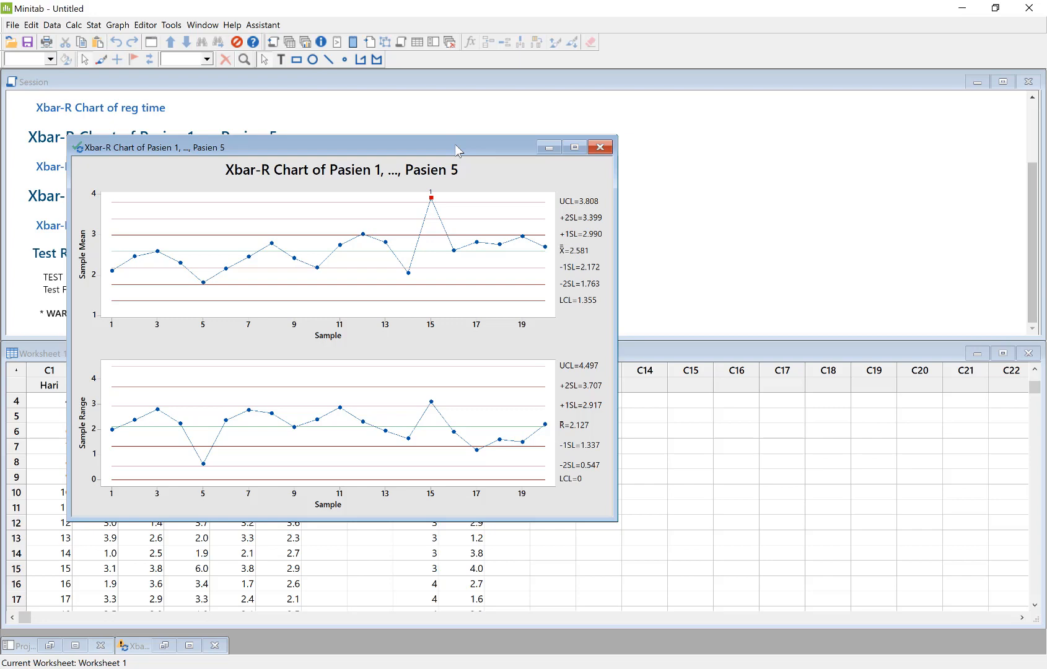
{"action": "left_click_drag", "start_coordinate": [456, 153], "coordinate": [550, 117]}
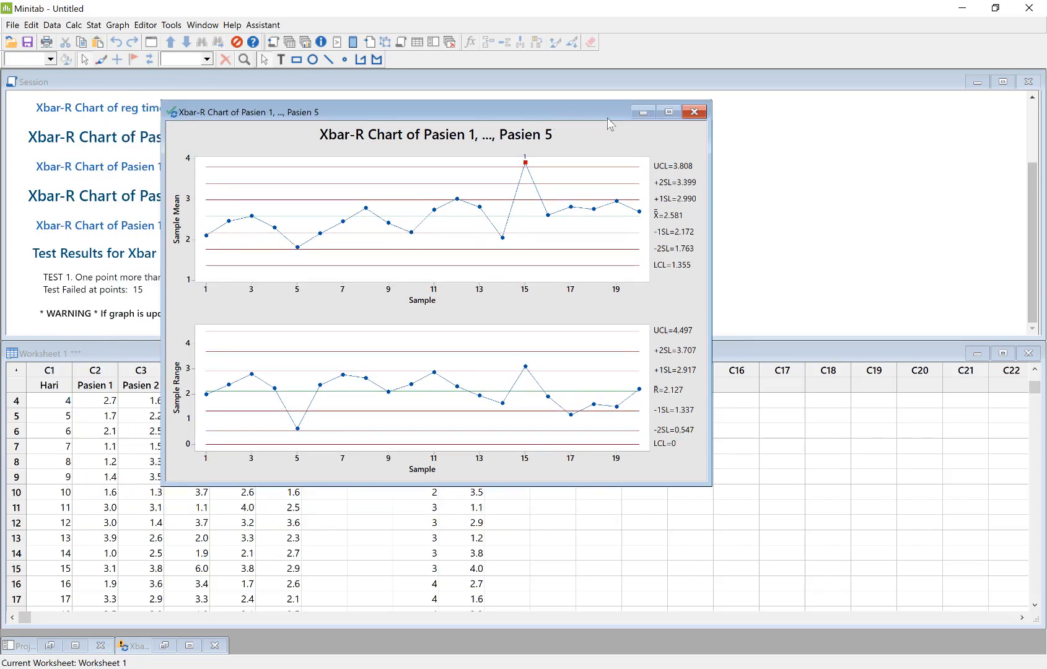
{"action": "left_click", "coordinate": [699, 117]}
{"action": "left_click", "coordinate": [654, 380]}
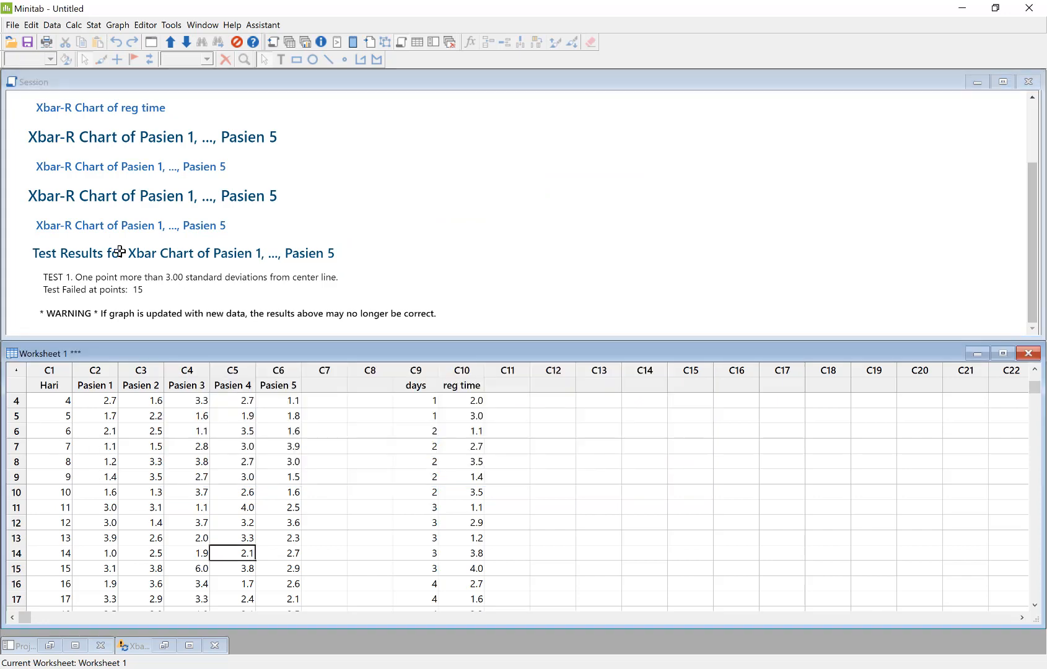
{"action": "left_click_drag", "start_coordinate": [112, 477], "coordinate": [112, 446]}
{"action": "left_click", "coordinate": [93, 24]}
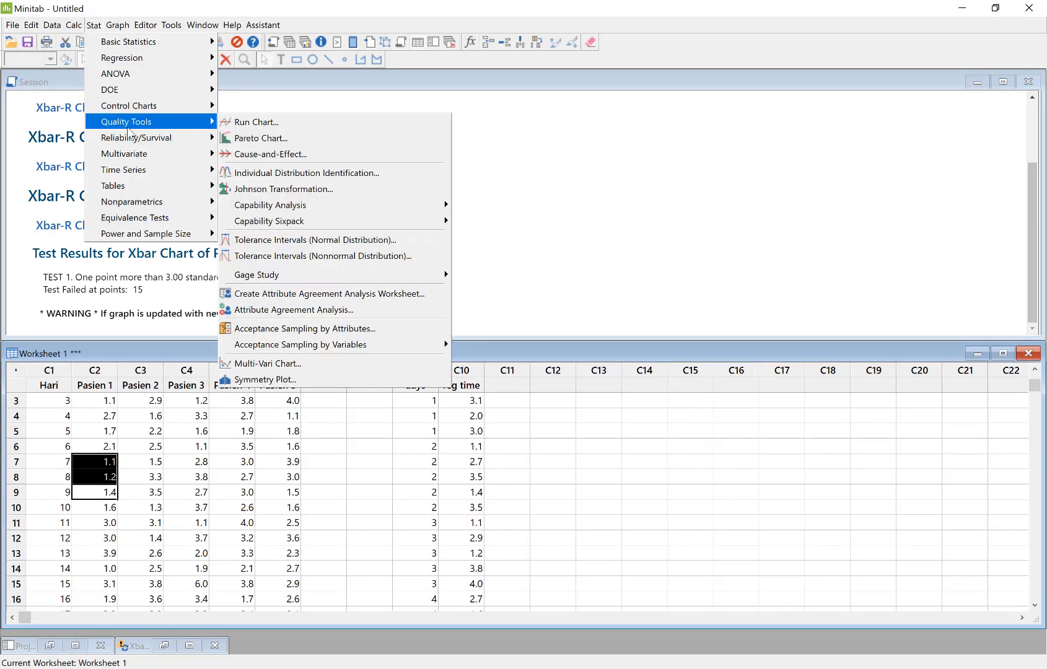
{"action": "mouse_move", "coordinate": [132, 139]}
{"action": "left_click", "coordinate": [197, 507]}
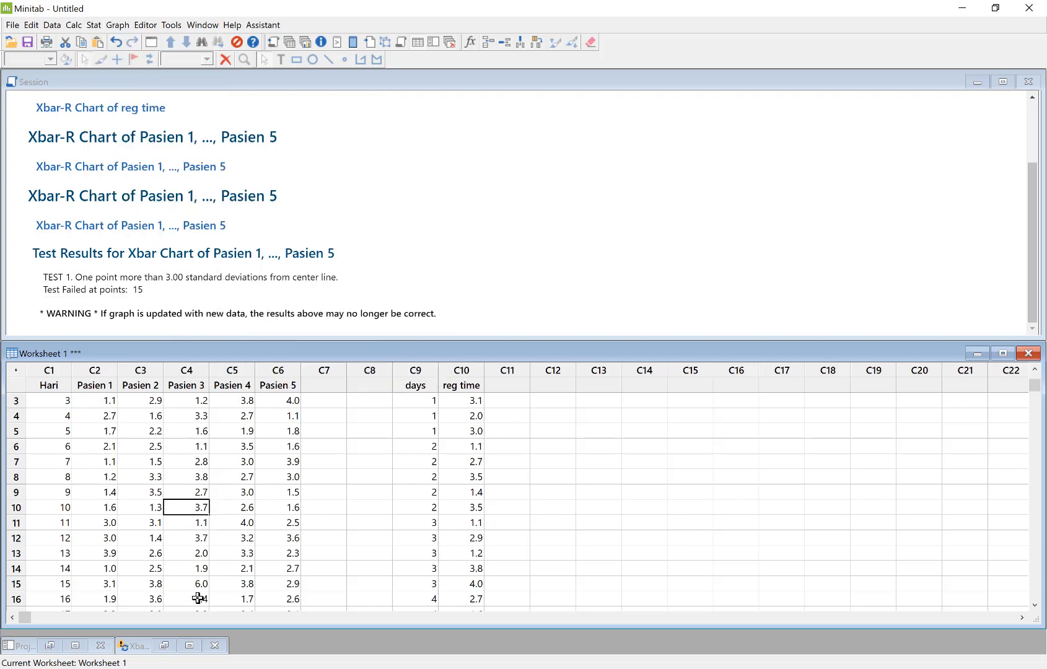
{"action": "scroll", "coordinate": [218, 561], "scroll_direction": "down", "scroll_amount": 1}
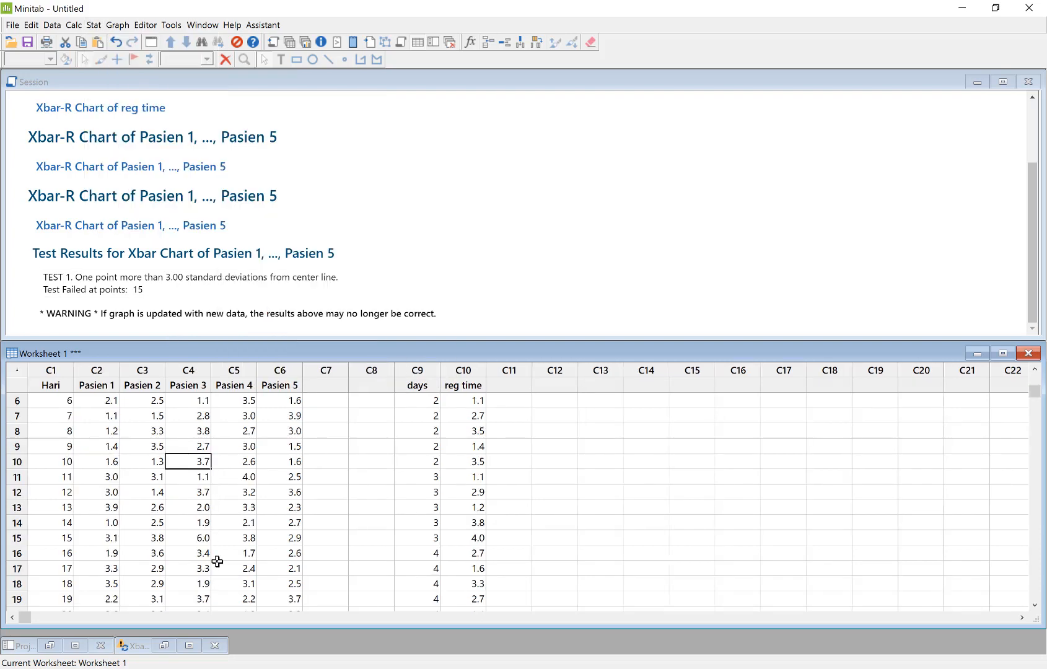
Set the Pasien 3 value for day 15 to 2.4 in the worksheet
{"action": "left_click", "coordinate": [192, 539]}
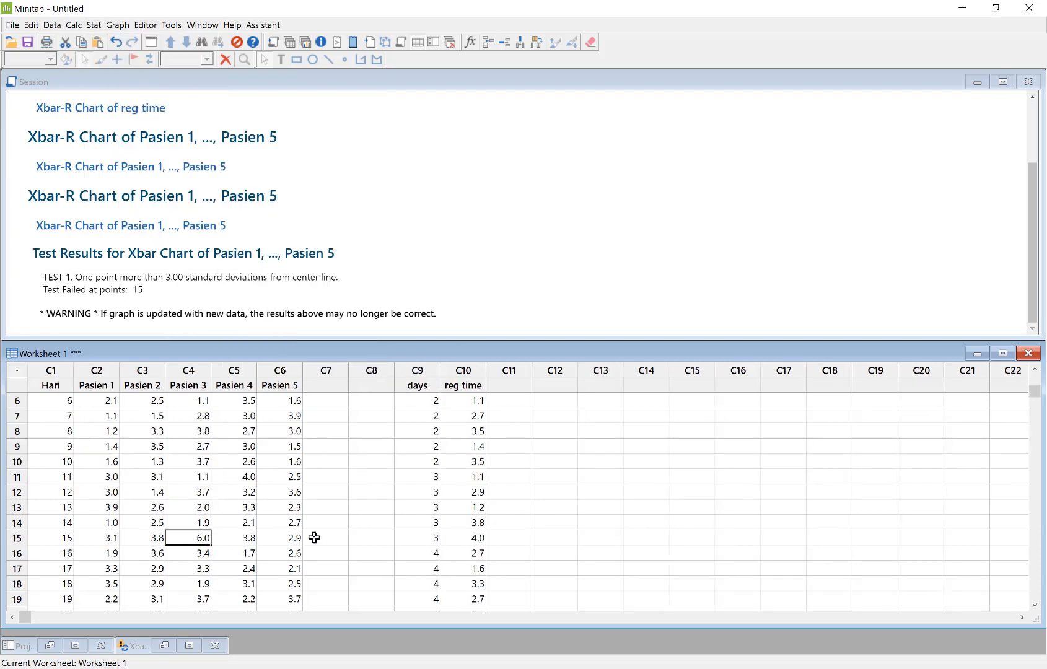
{"action": "type", "text": "2.4"}
{"action": "left_click", "coordinate": [234, 537]}
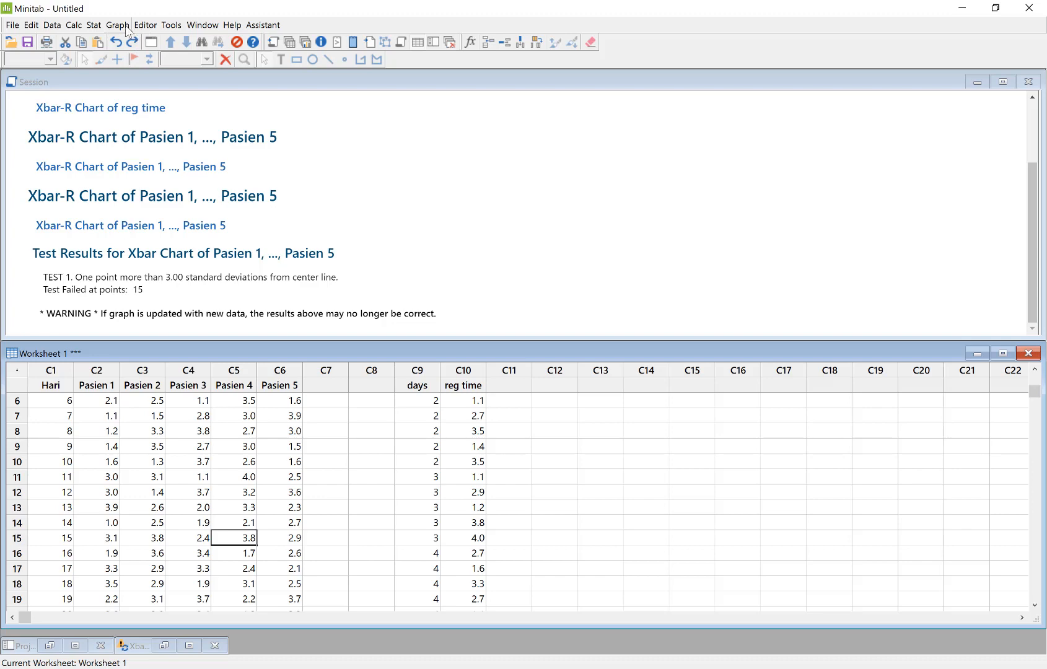
Generate a new Xbar-R chart of Pasien 1 to Pasien 5 with all tests for special causes performed
{"action": "left_click", "coordinate": [100, 25]}
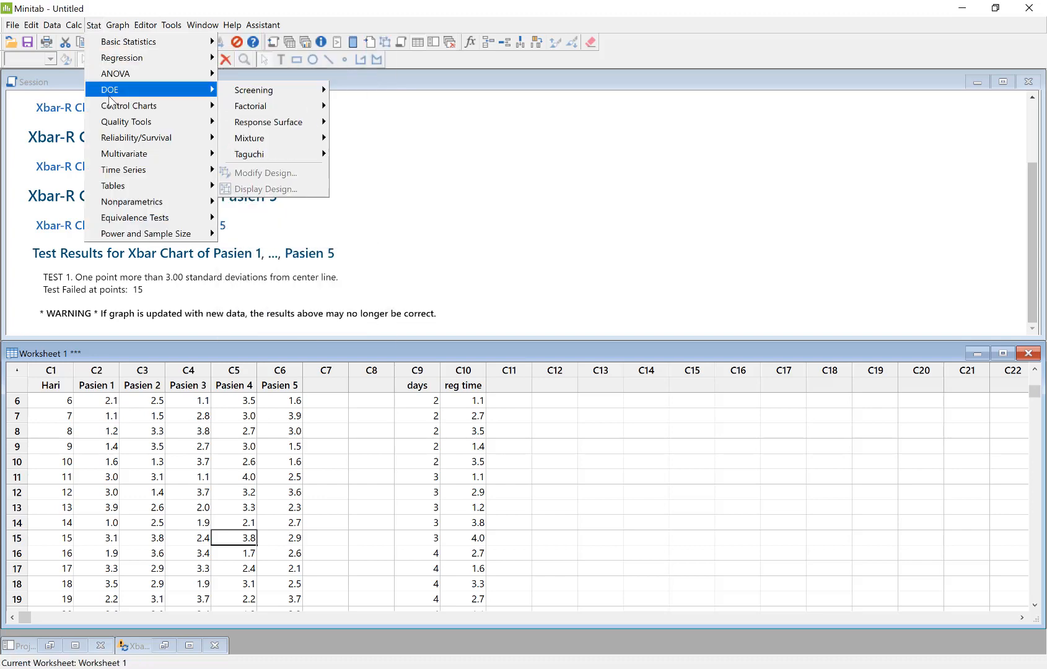
{"action": "mouse_move", "coordinate": [113, 109]}
{"action": "mouse_move", "coordinate": [347, 125]}
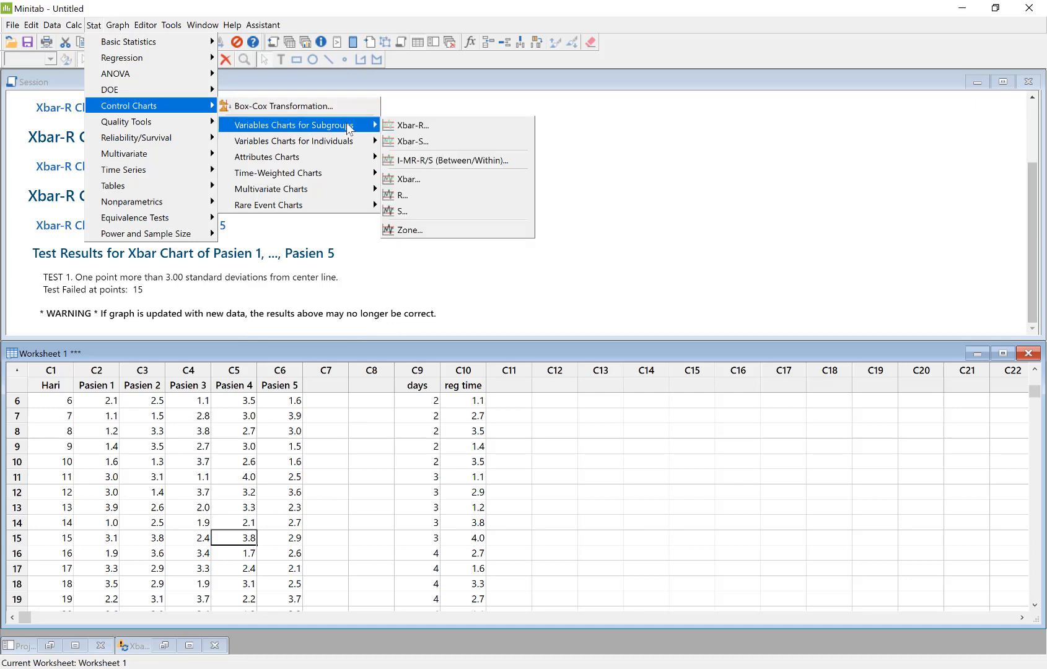
{"action": "left_click", "coordinate": [430, 125]}
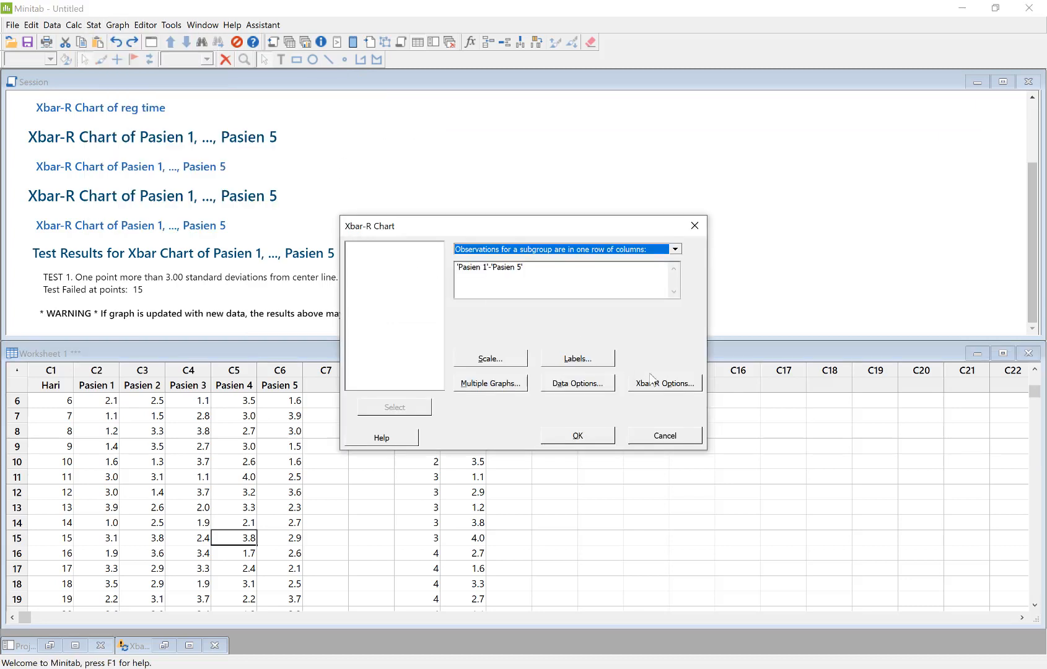
{"action": "left_click", "coordinate": [659, 384]}
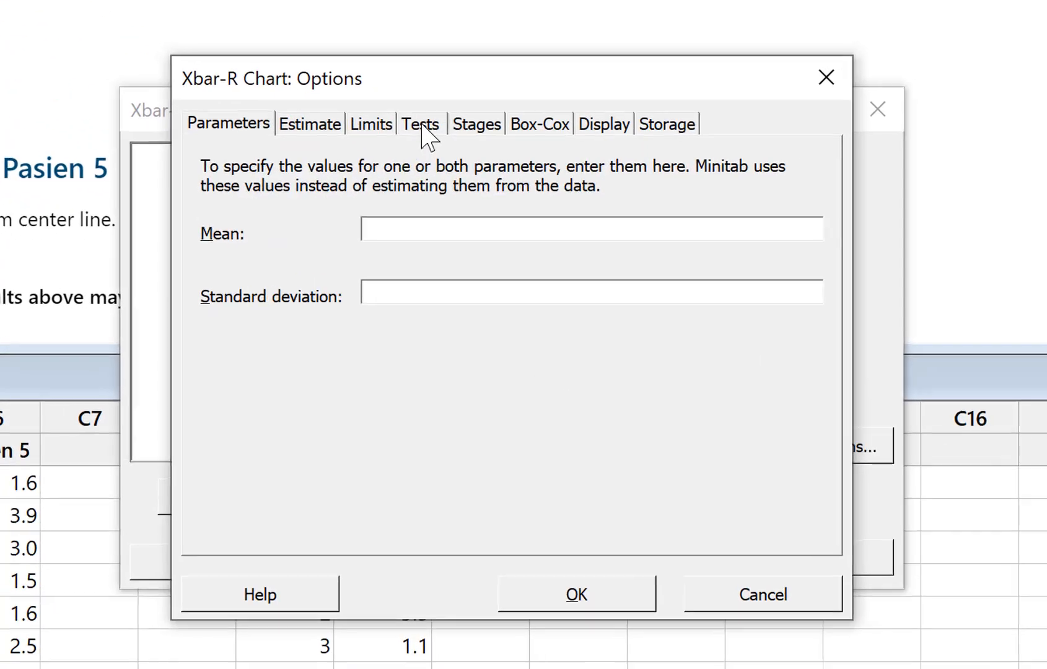
{"action": "left_click", "coordinate": [468, 208]}
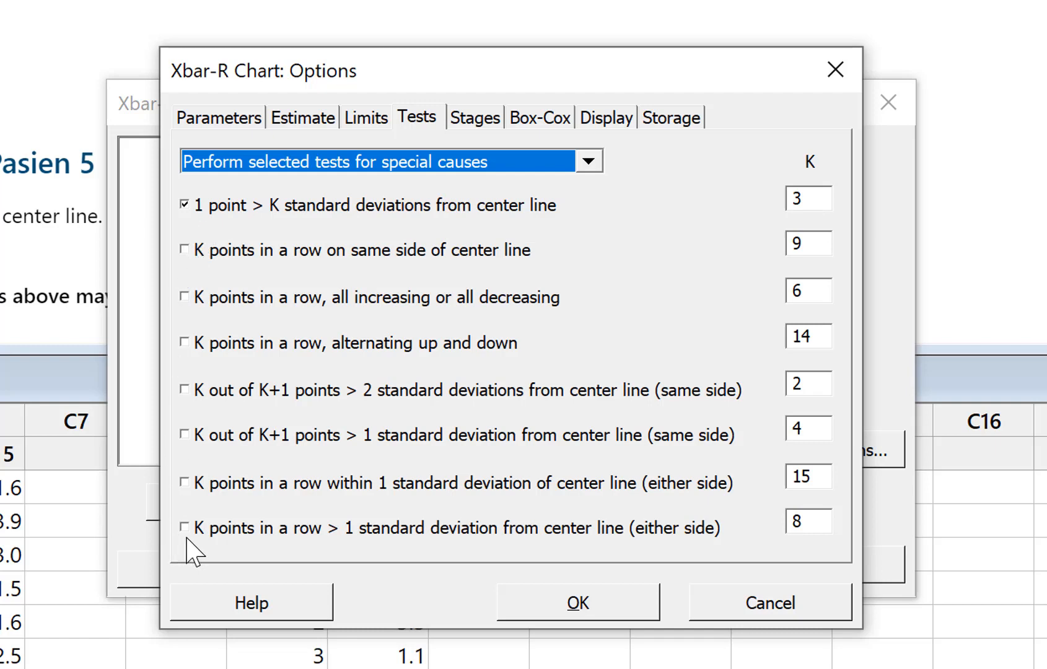
{"action": "left_click", "coordinate": [251, 163]}
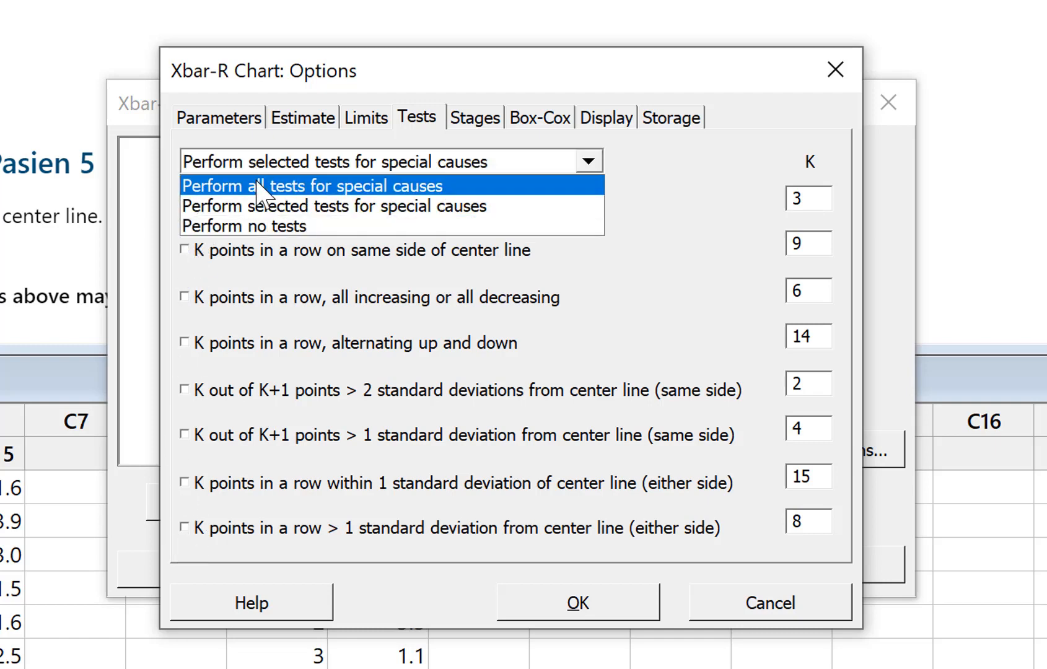
{"action": "left_click", "coordinate": [258, 186]}
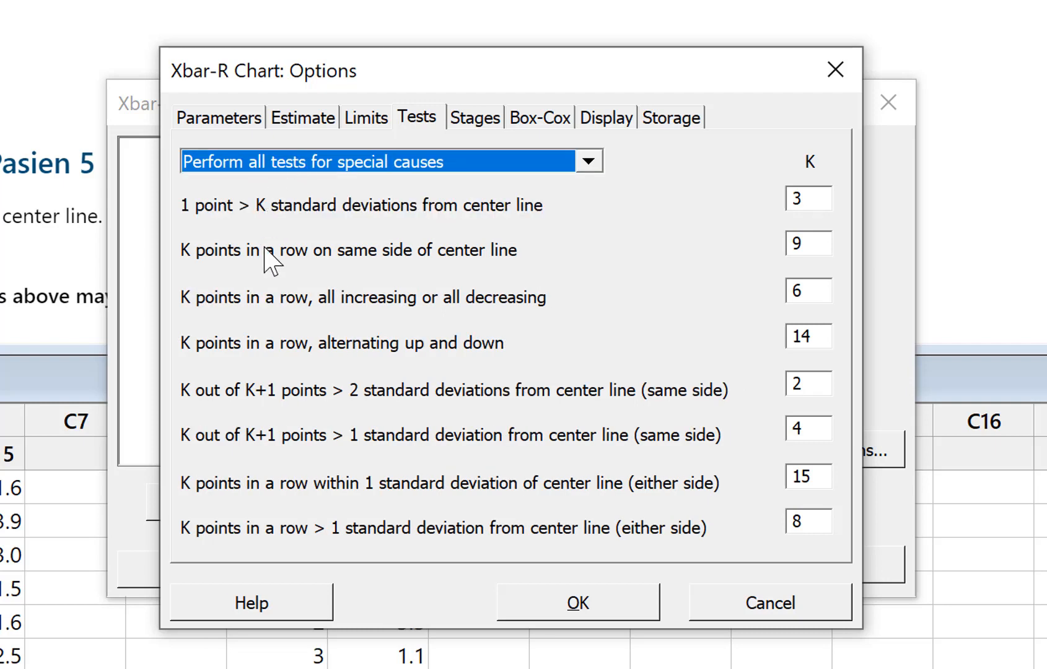
{"action": "left_click", "coordinate": [543, 609]}
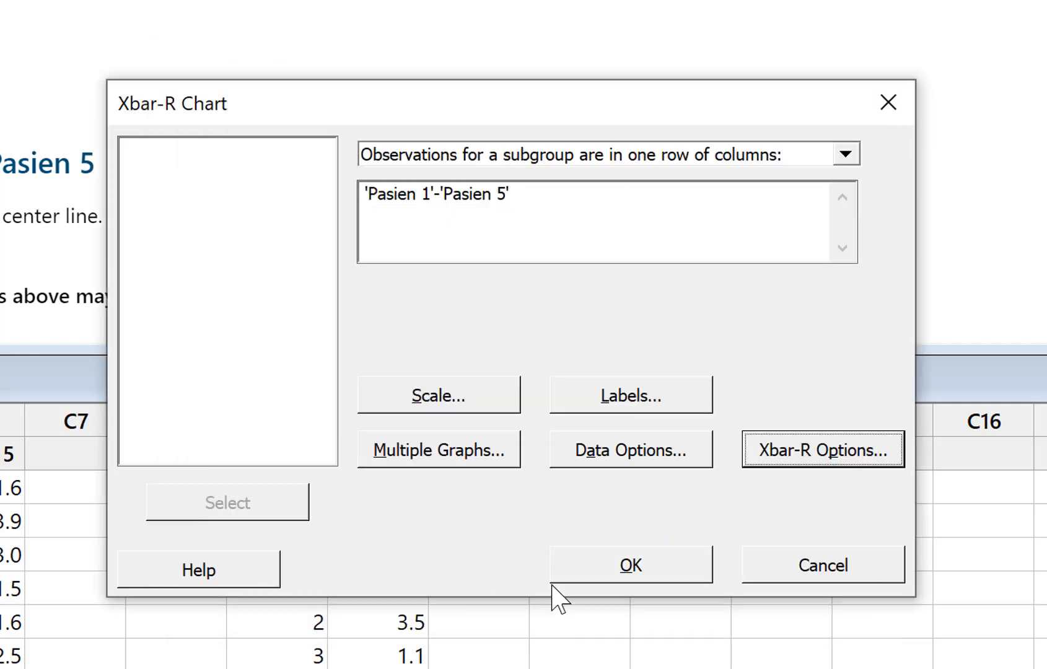
{"action": "left_click", "coordinate": [629, 567]}
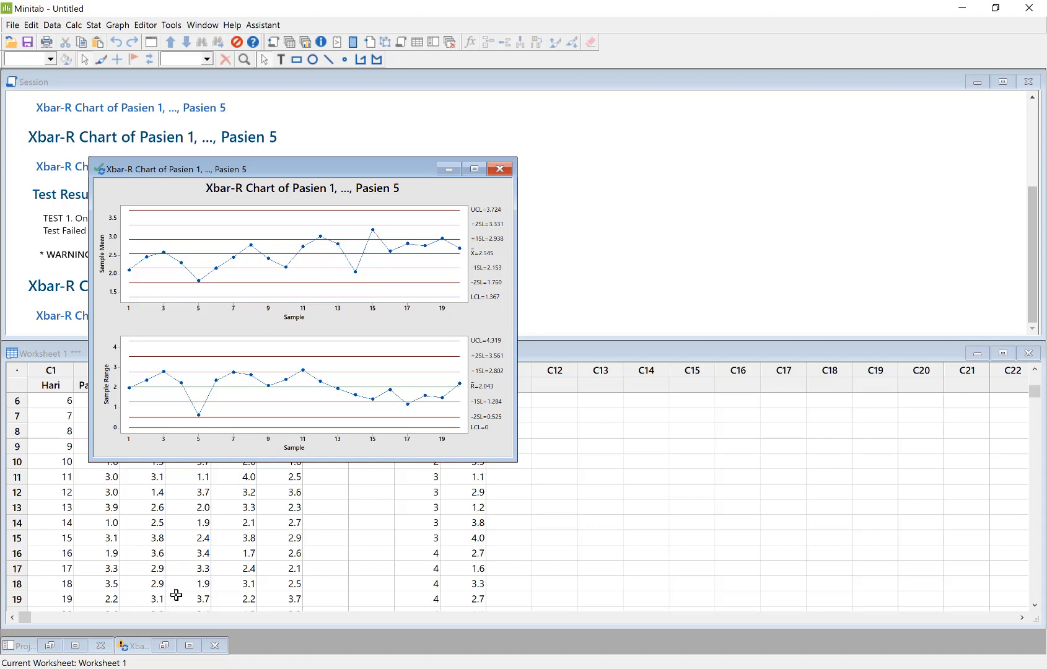
Switch to Excel and examine the Errors and Patients data on the tutorial u laney sheet
{"action": "left_click", "coordinate": [505, 668]}
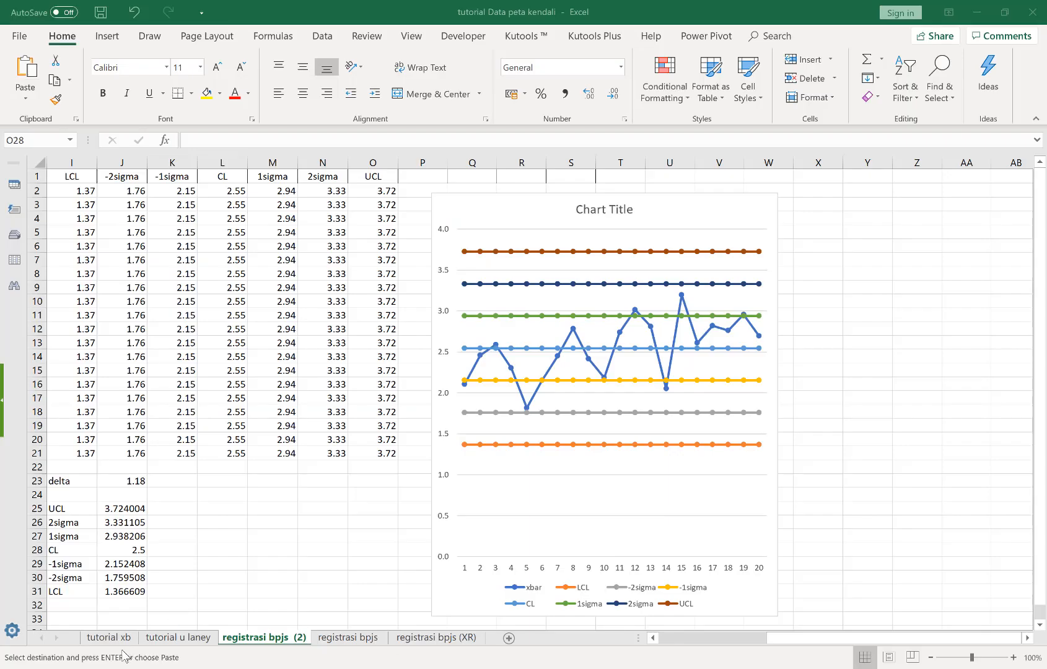
{"action": "left_click", "coordinate": [179, 638]}
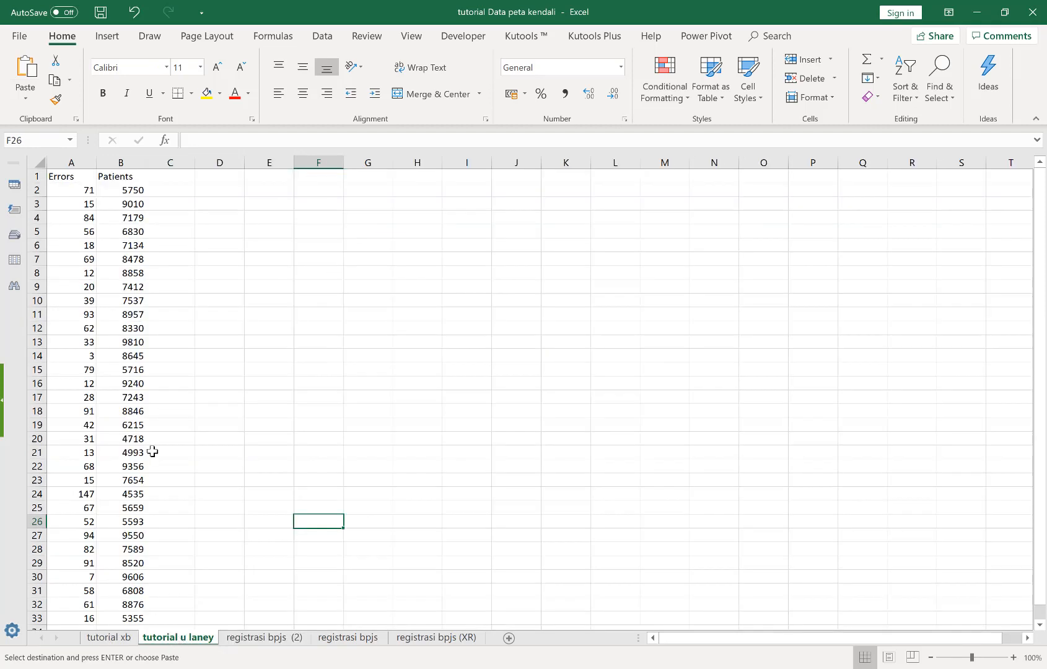
{"action": "left_click", "coordinate": [78, 175]}
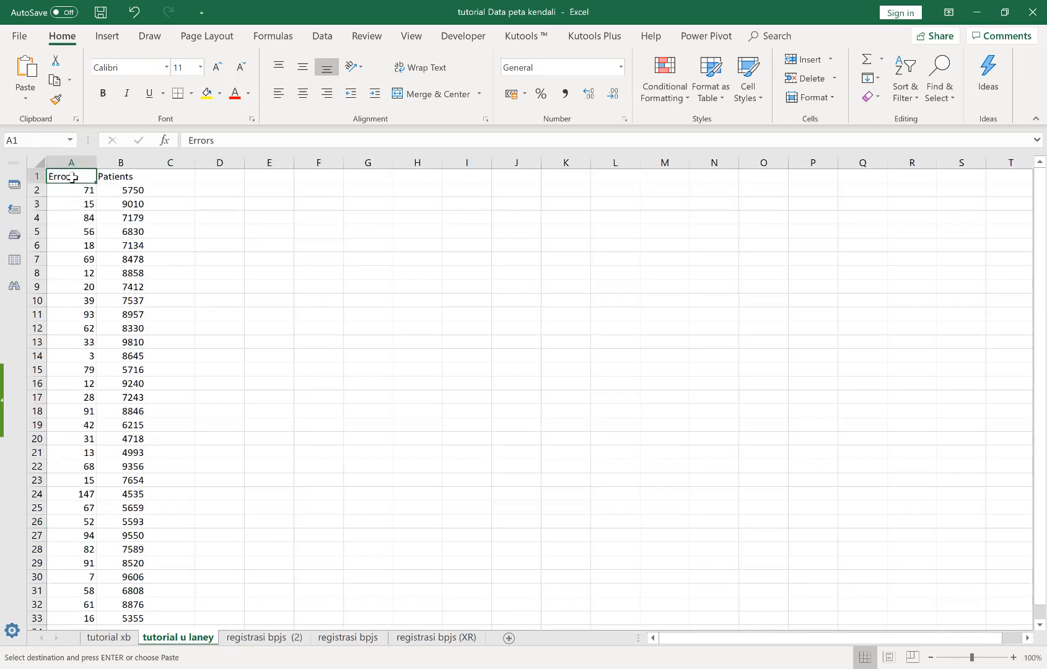
{"action": "left_click", "coordinate": [129, 179]}
{"action": "scroll", "coordinate": [129, 280], "scroll_direction": "down", "scroll_amount": 2}
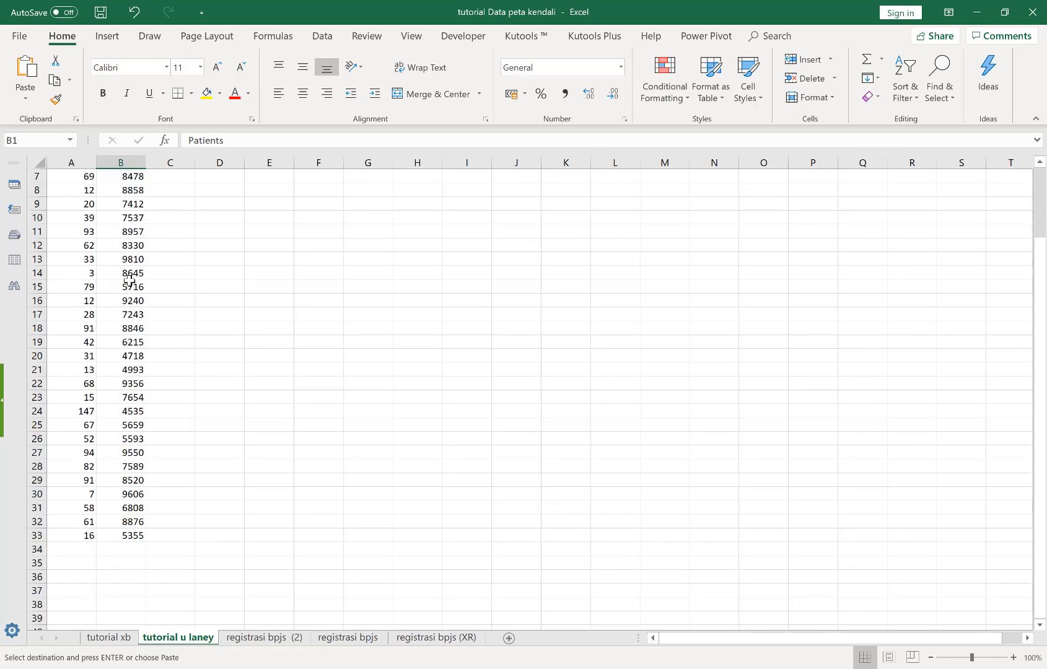
{"action": "scroll", "coordinate": [129, 280], "scroll_direction": "up", "scroll_amount": 2}
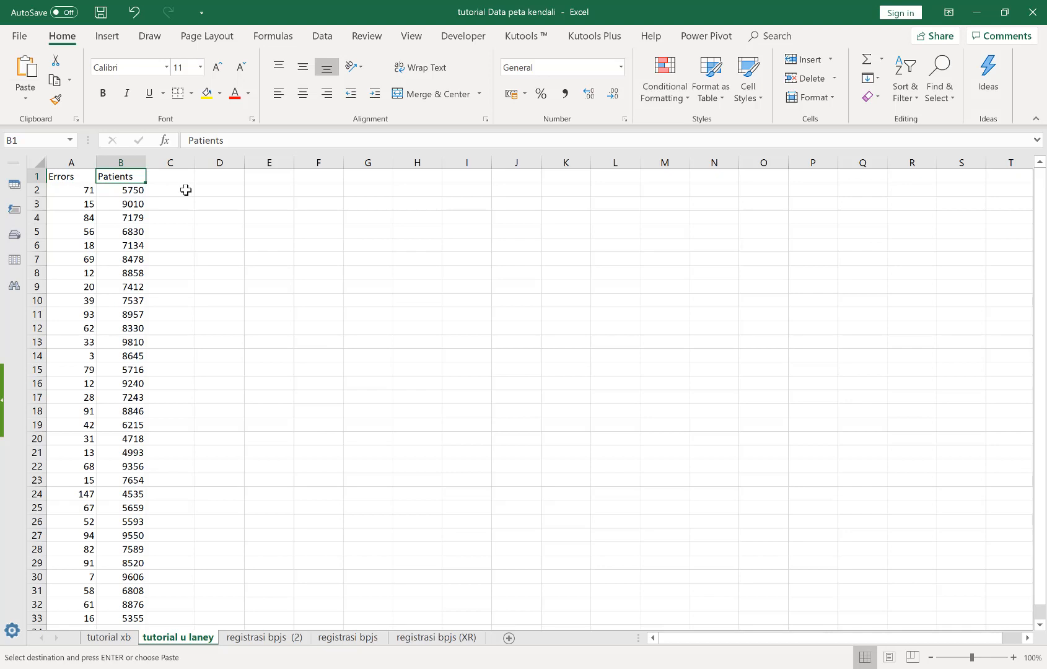
{"action": "left_click", "coordinate": [279, 637]}
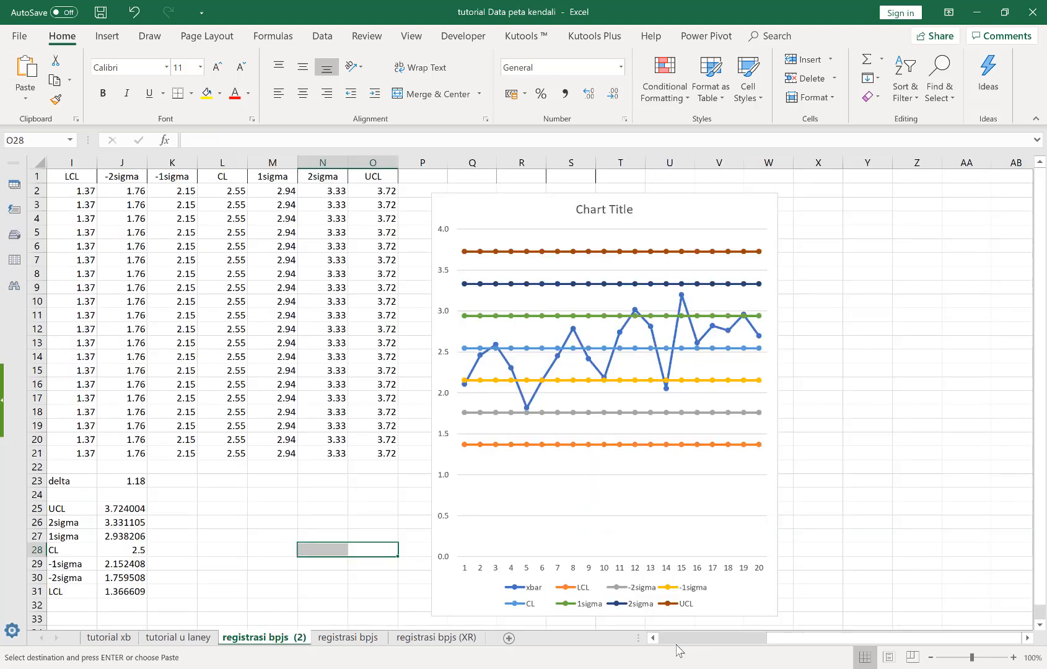
Switch to the browser and examine the attribute control chart lesson, including the P chart and U chart explanations
{"action": "mouse_move", "coordinate": [662, 664]}
{"action": "left_click", "coordinate": [611, 616]}
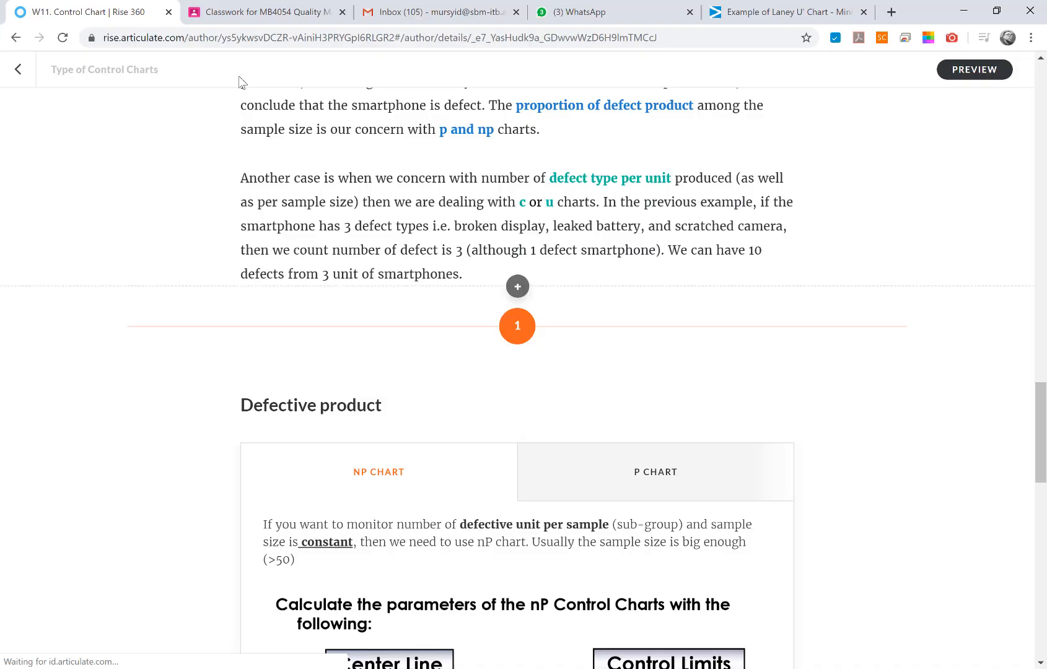
{"action": "scroll", "coordinate": [442, 442], "scroll_direction": "up", "scroll_amount": 6}
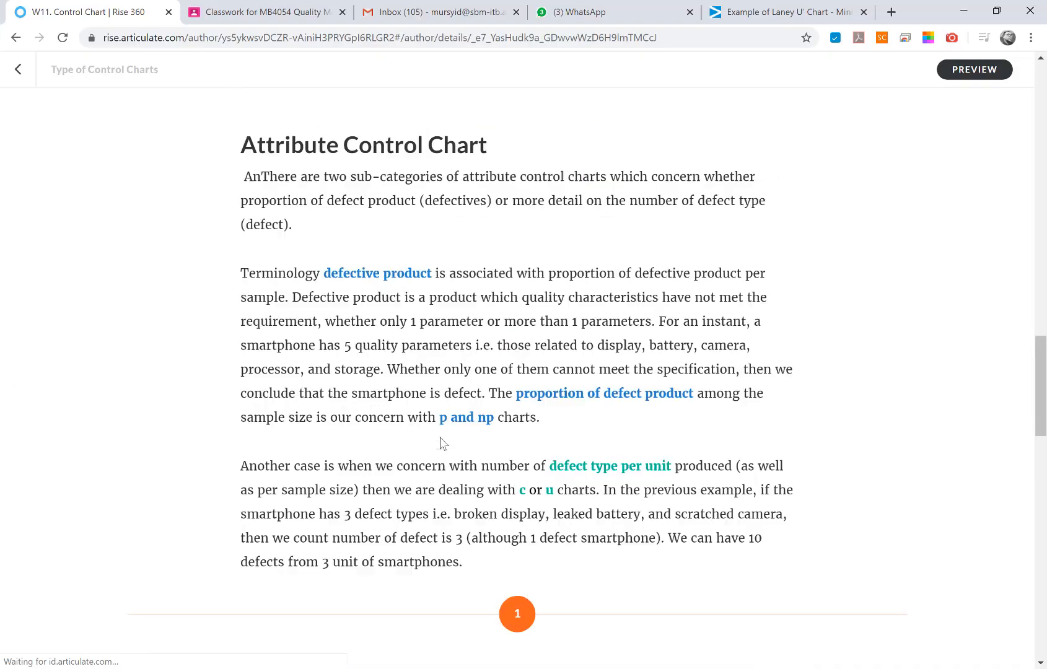
{"action": "scroll", "coordinate": [447, 435], "scroll_direction": "down", "scroll_amount": 6}
{"action": "scroll", "coordinate": [472, 442], "scroll_direction": "down", "scroll_amount": 3}
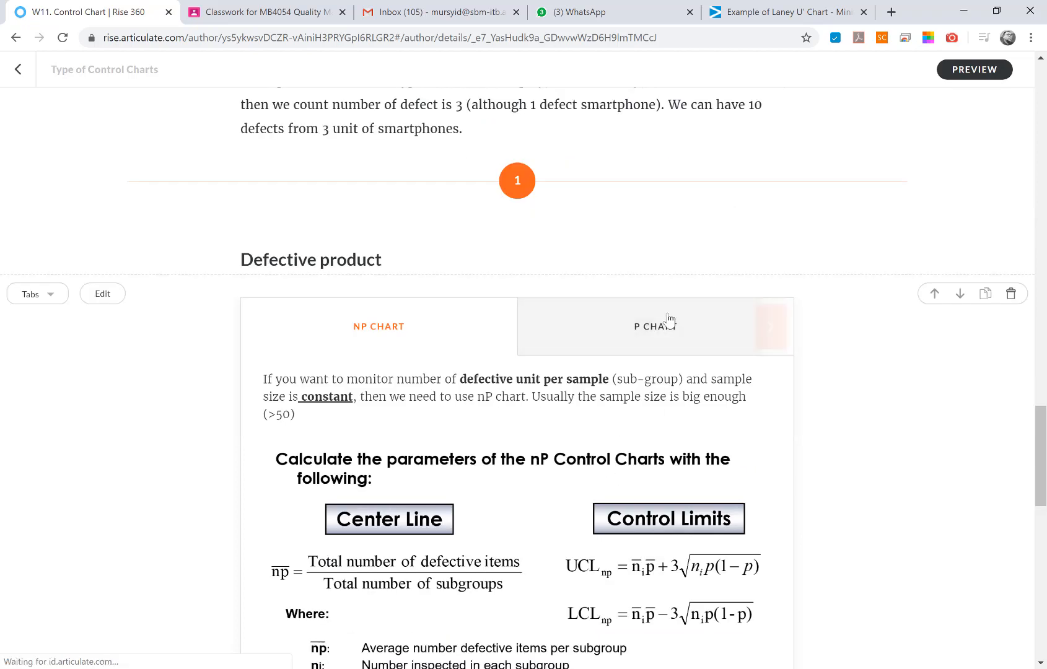
{"action": "left_click", "coordinate": [667, 321]}
{"action": "scroll", "coordinate": [486, 433], "scroll_direction": "down", "scroll_amount": 10}
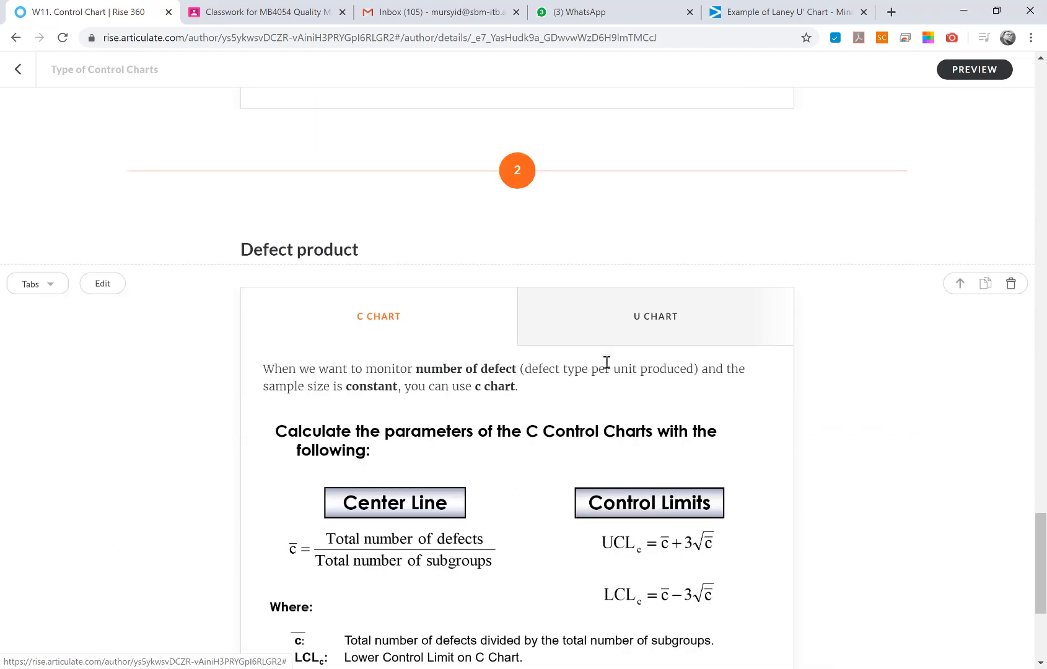
{"action": "left_click", "coordinate": [644, 321]}
{"action": "scroll", "coordinate": [495, 394], "scroll_direction": "down", "scroll_amount": 1}
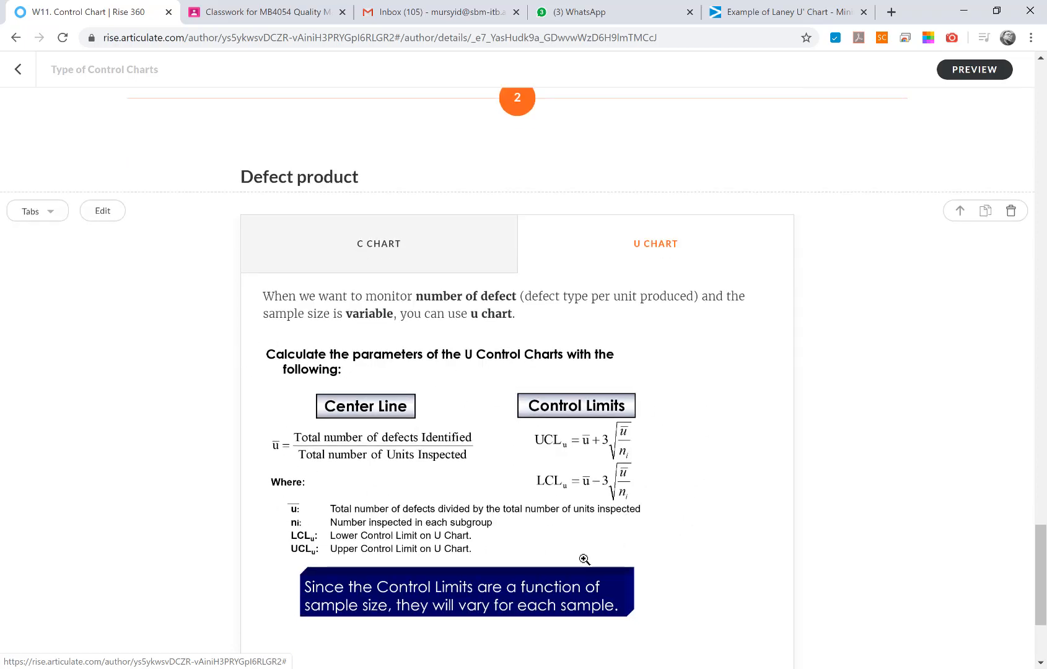
{"action": "left_click", "coordinate": [520, 620]}
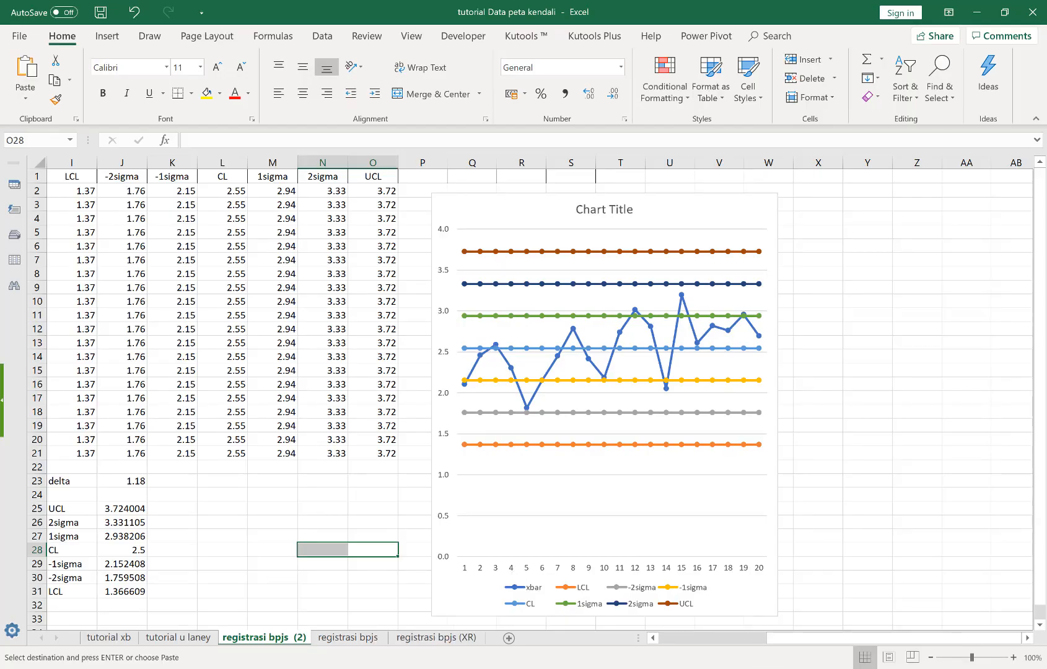
Copy the Errors and Patients columns with their headers, A1:B33, from the tutorial u laney sheet in Excel
{"action": "left_click", "coordinate": [788, 665]}
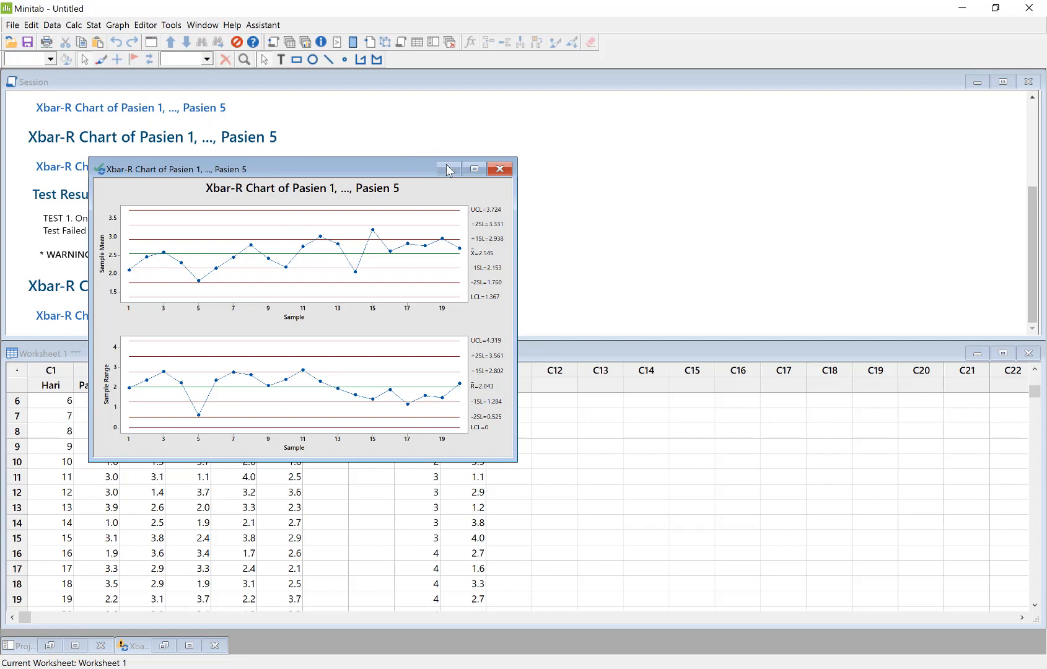
{"action": "key", "text": "alt+Tab"}
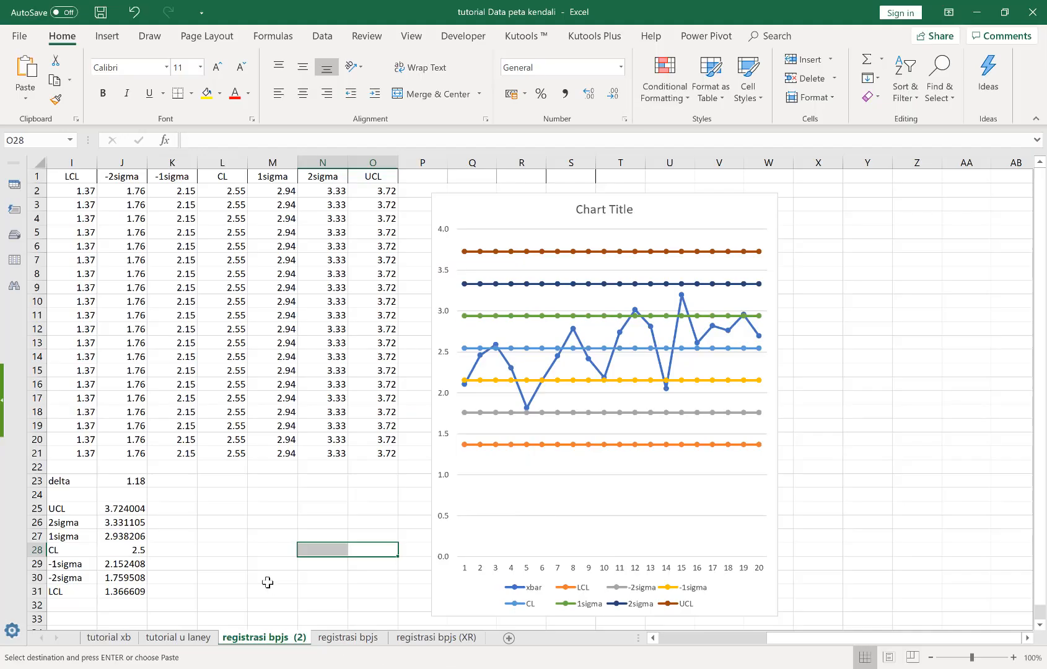
{"action": "left_click", "coordinate": [210, 558]}
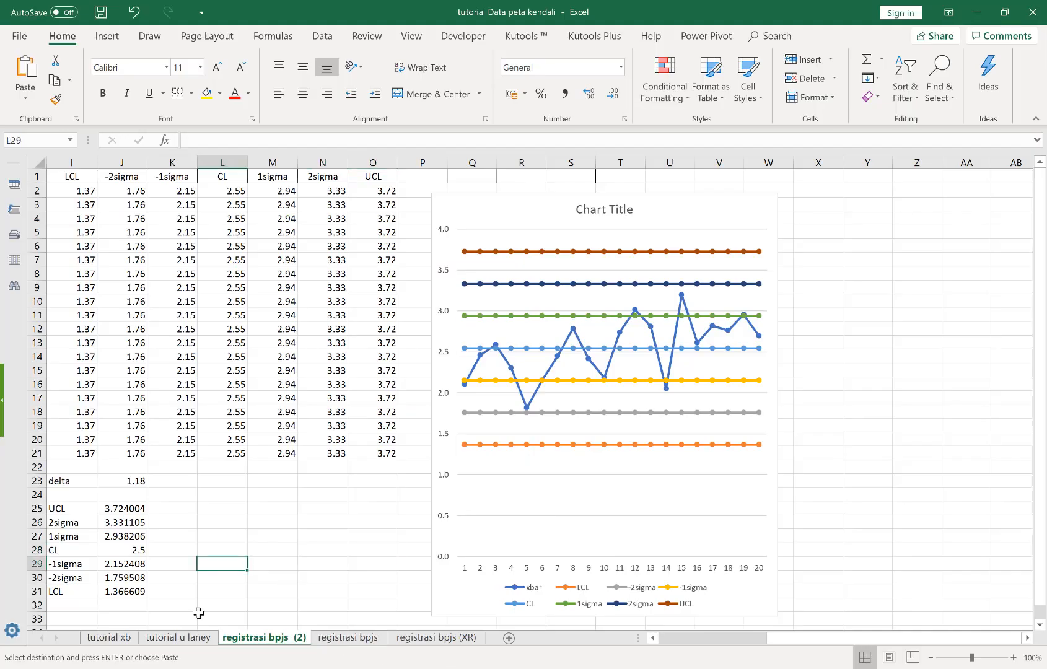
{"action": "left_click", "coordinate": [160, 639]}
{"action": "left_click", "coordinate": [60, 179]}
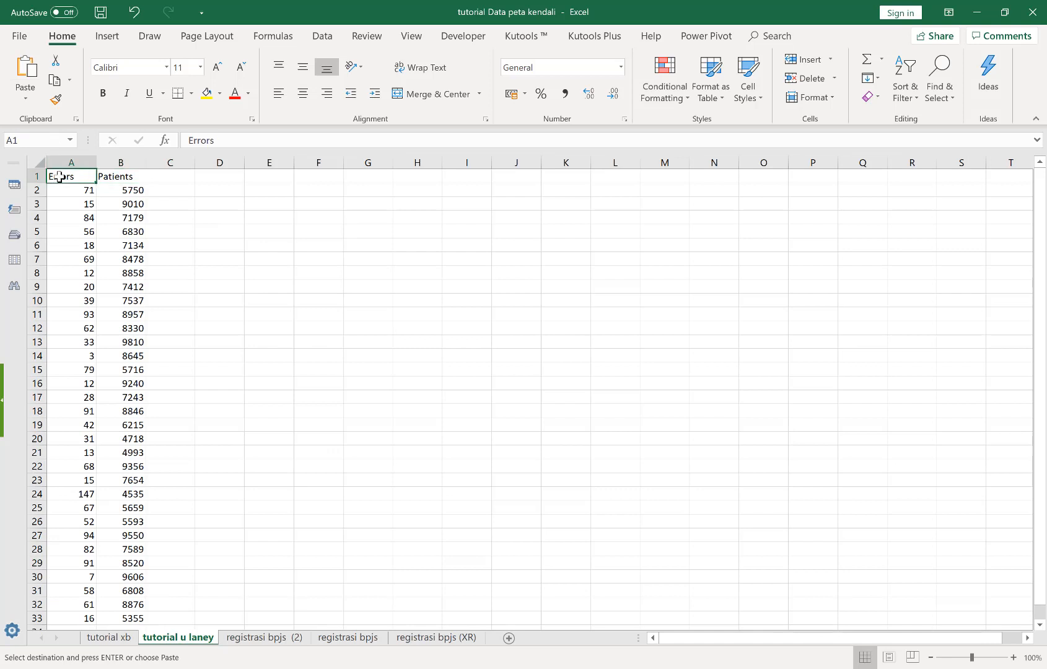
{"action": "key", "text": "ctrl+shift+Right"}
{"action": "key", "text": "ctrl+shift+Down"}
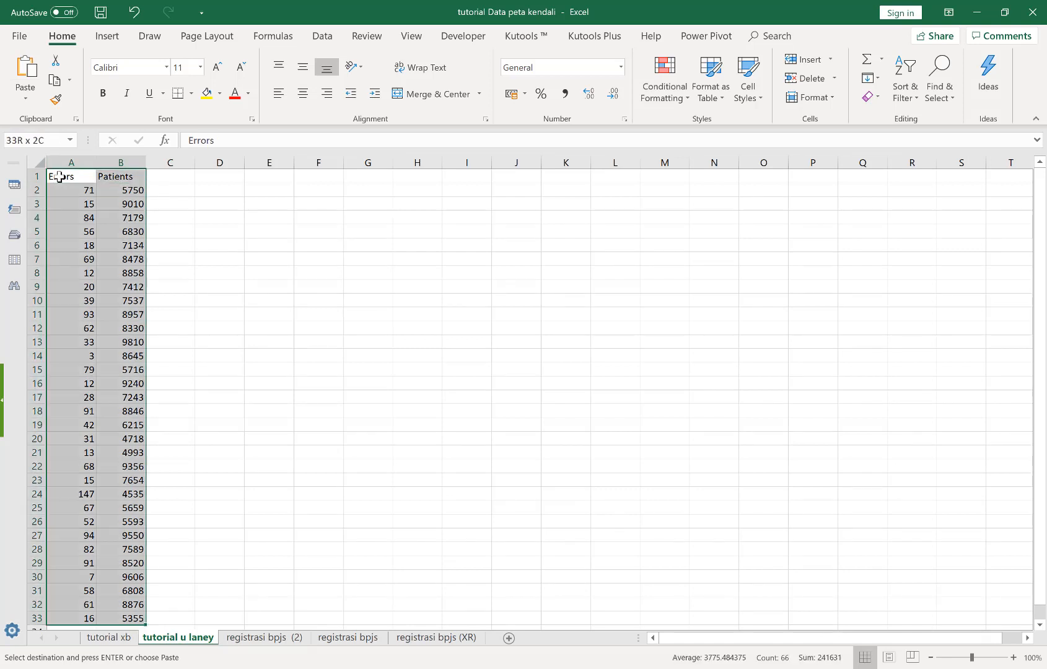
{"action": "key", "text": "ctrl+c"}
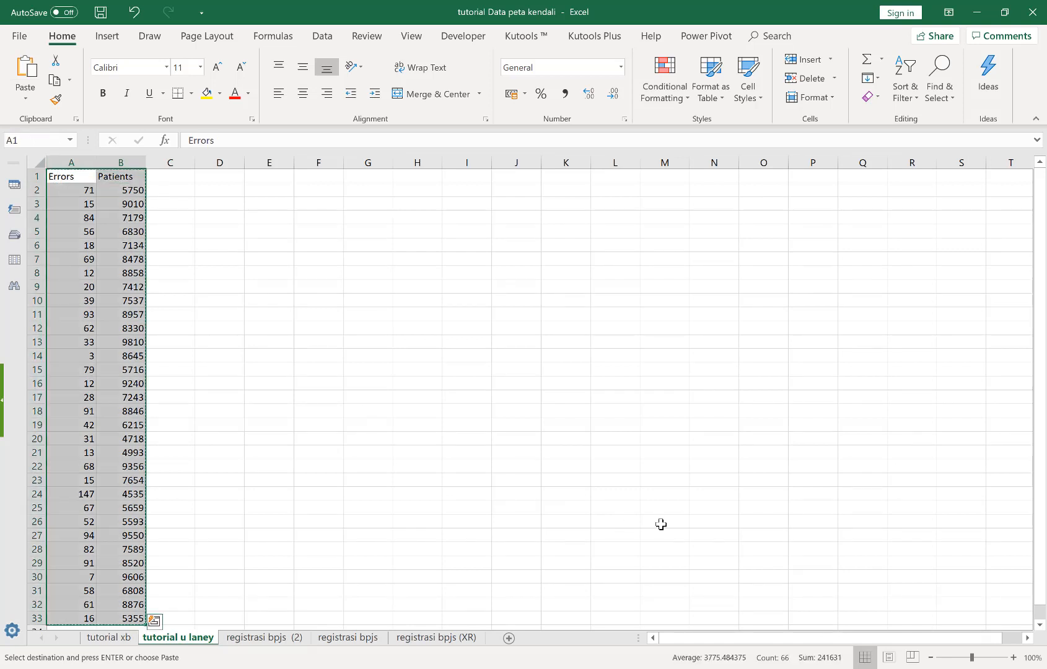
Switch to Minitab and paste the copied Errors and Patients data with headers into worksheet columns C13 and C14
{"action": "key", "text": "alt+Tab"}
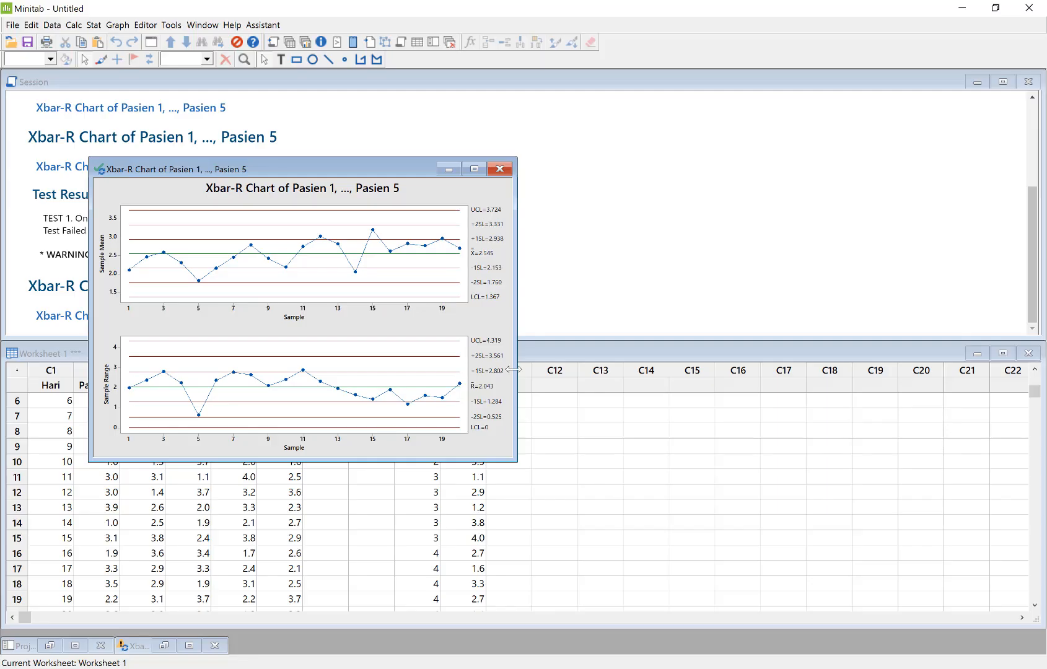
{"action": "left_click", "coordinate": [636, 505]}
{"action": "left_click", "coordinate": [605, 385]}
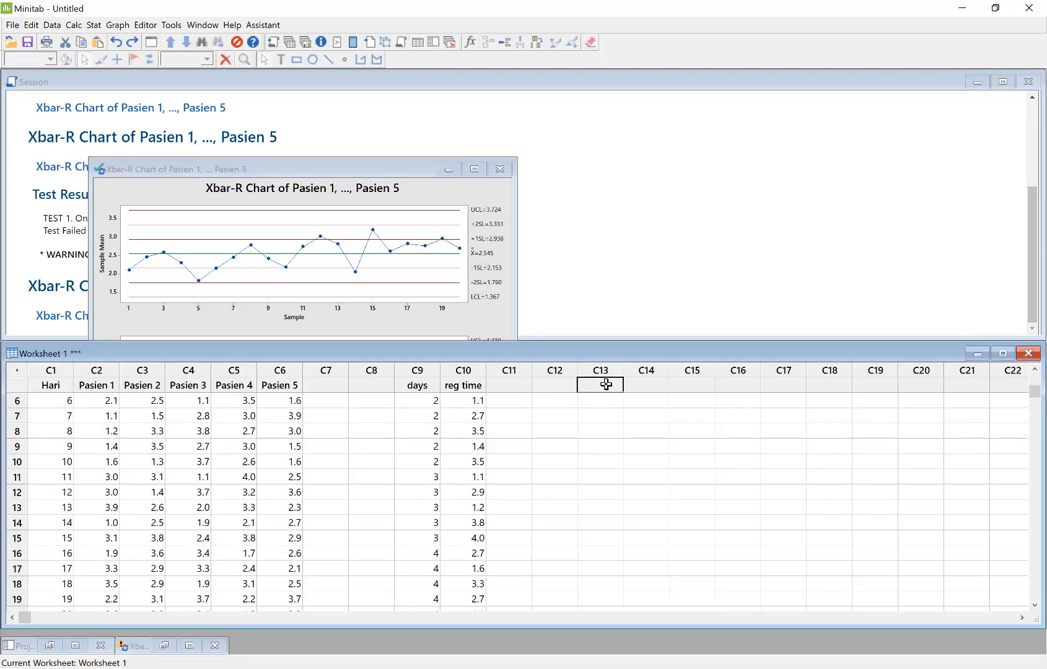
{"action": "key", "text": "ctrl+v"}
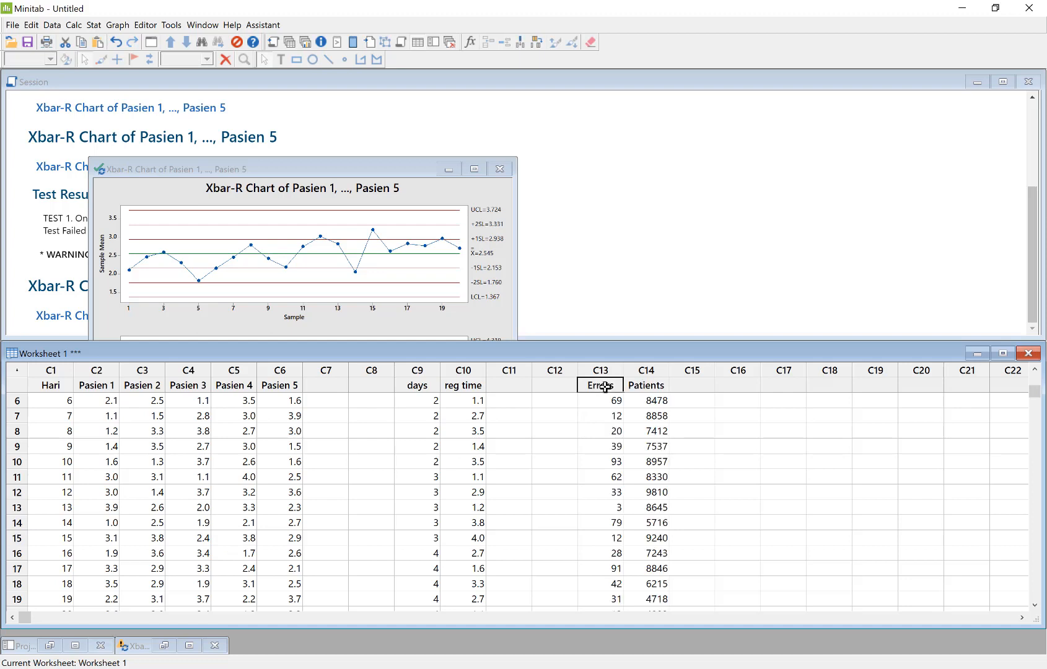
{"action": "left_click", "coordinate": [596, 430]}
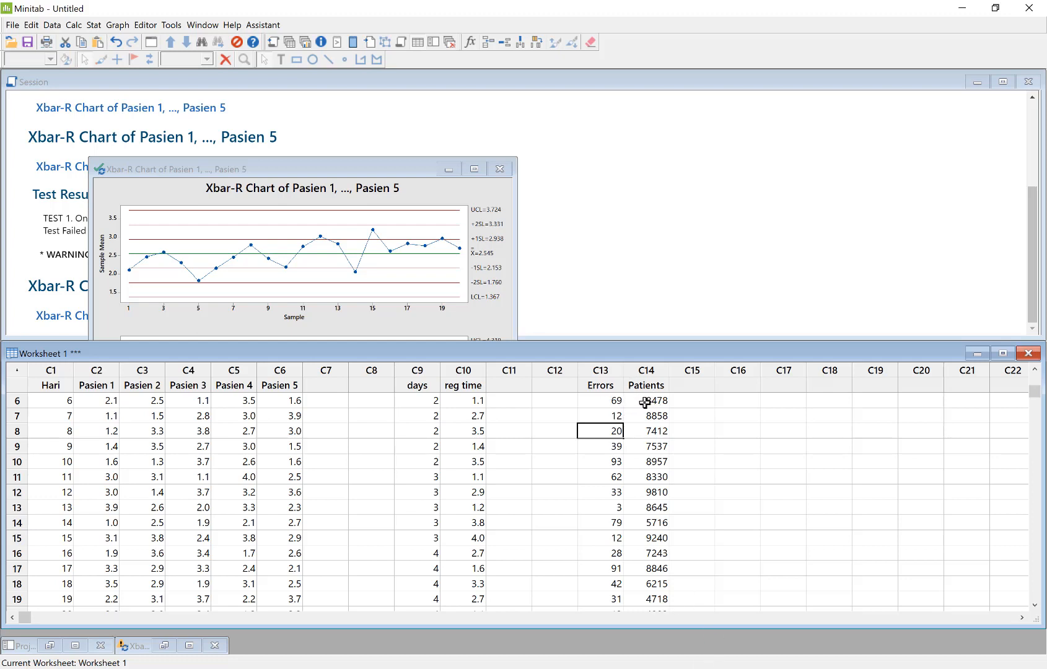
{"action": "left_click", "coordinate": [117, 28]}
{"action": "mouse_move", "coordinate": [94, 28]}
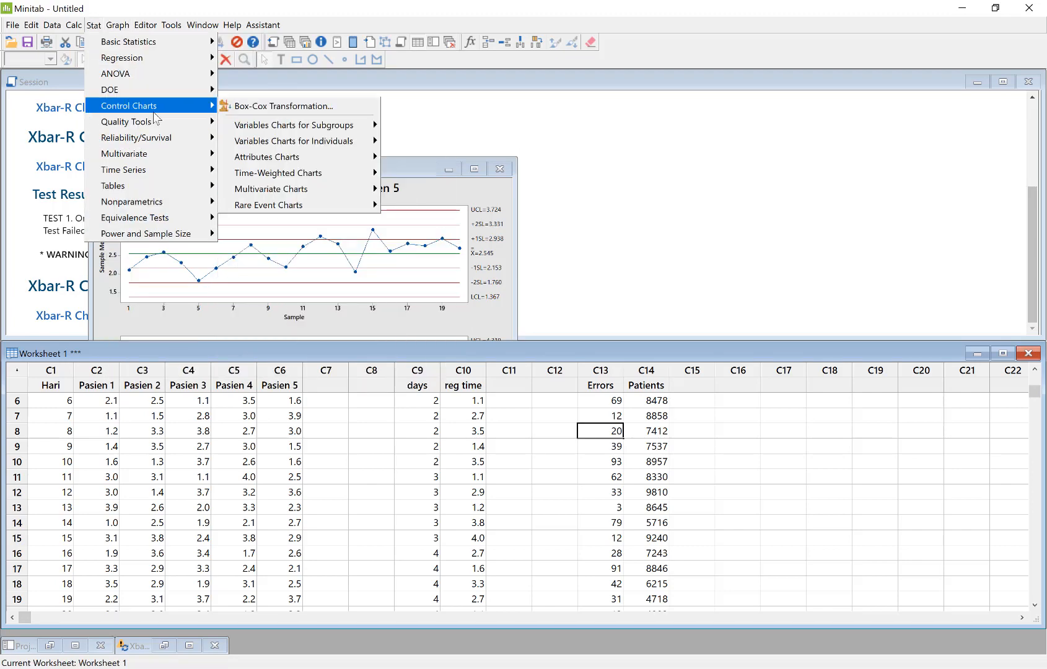
{"action": "mouse_move", "coordinate": [188, 110]}
{"action": "mouse_move", "coordinate": [295, 130]}
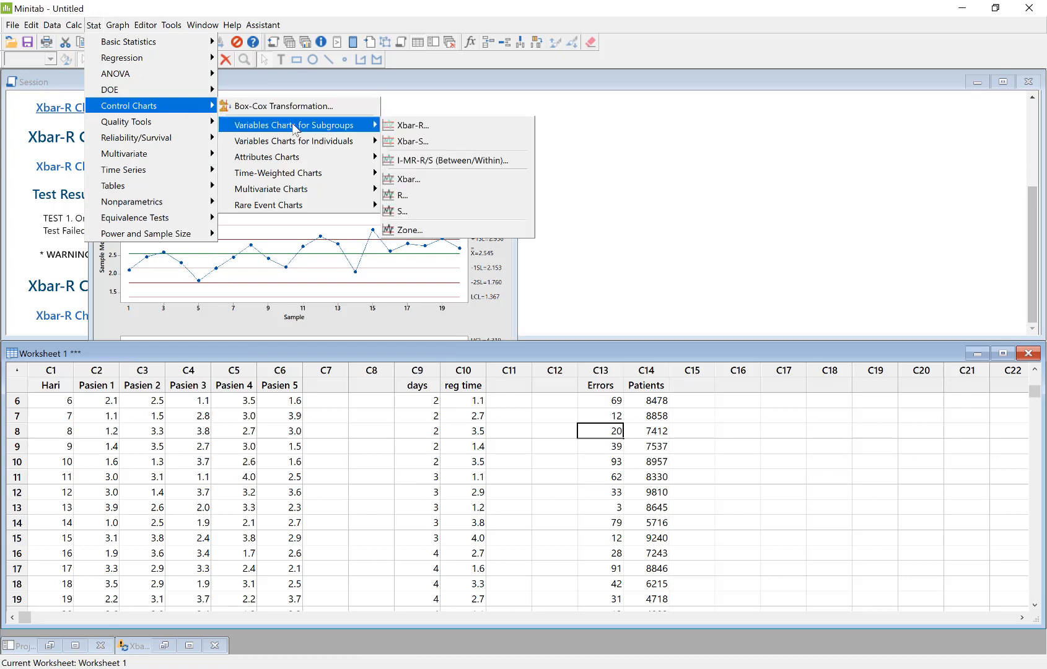
{"action": "mouse_move", "coordinate": [294, 162]}
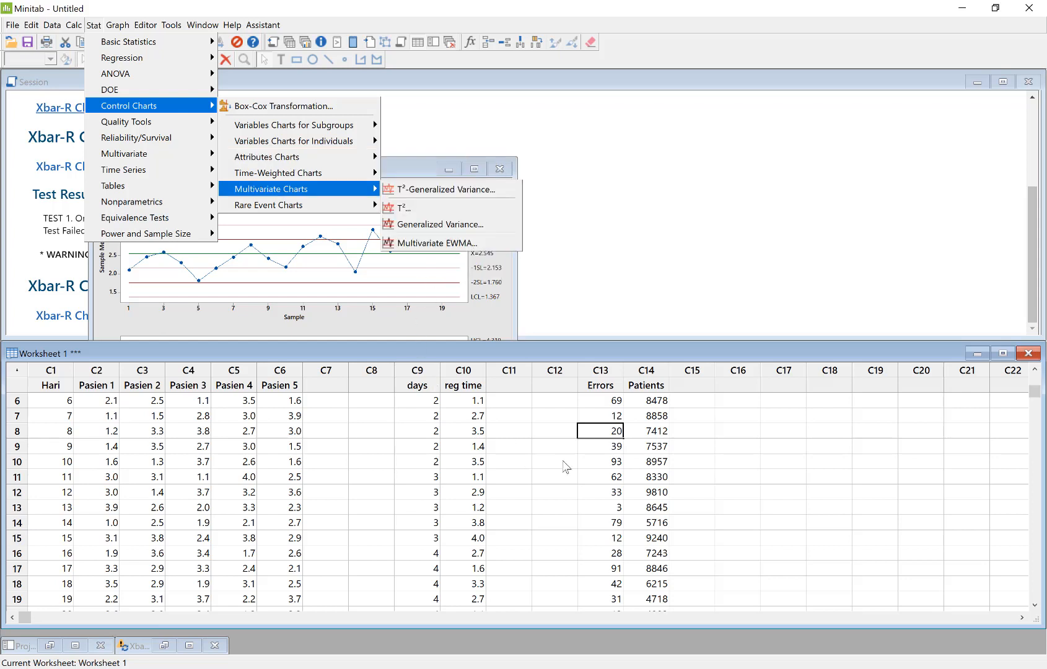
{"action": "left_click", "coordinate": [734, 468]}
{"action": "left_click", "coordinate": [734, 468]}
{"action": "left_click", "coordinate": [650, 415]}
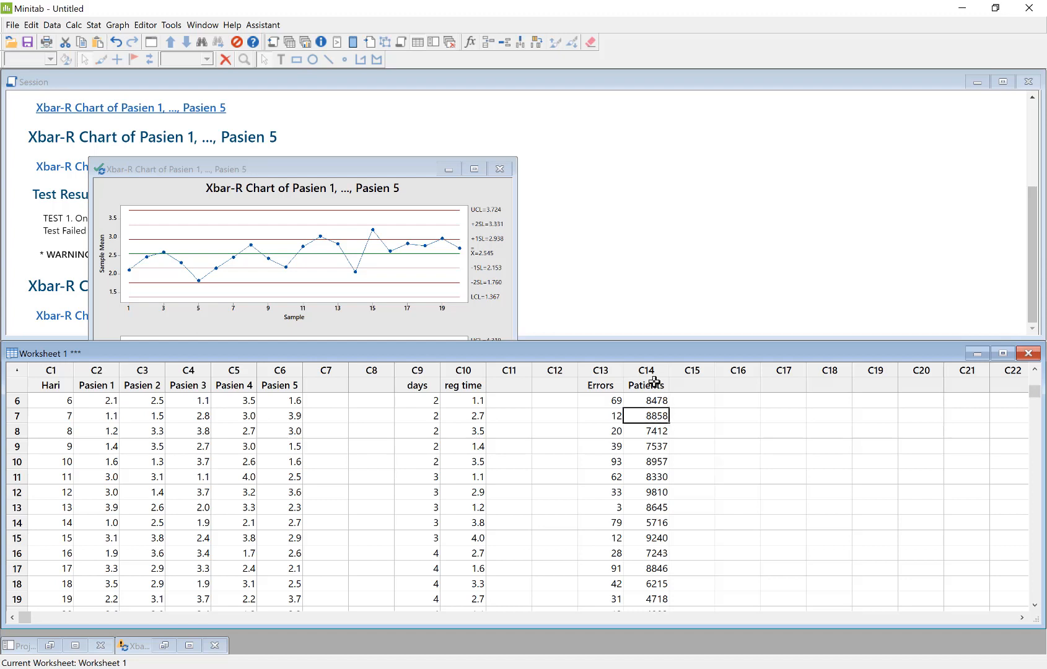
{"action": "left_click", "coordinate": [653, 372]}
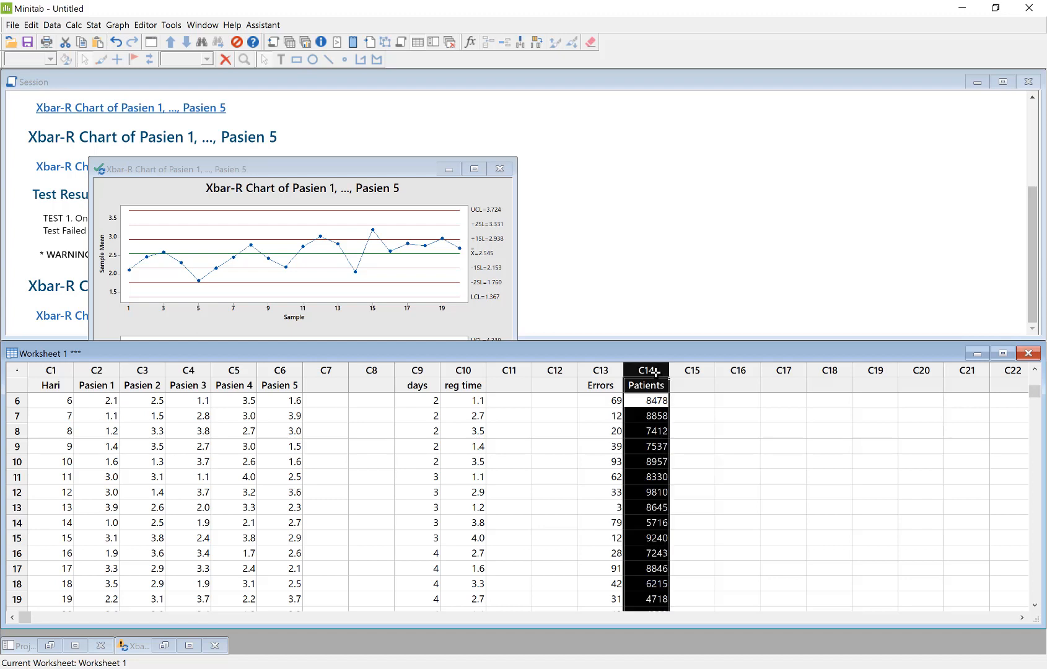
{"action": "left_click", "coordinate": [658, 417]}
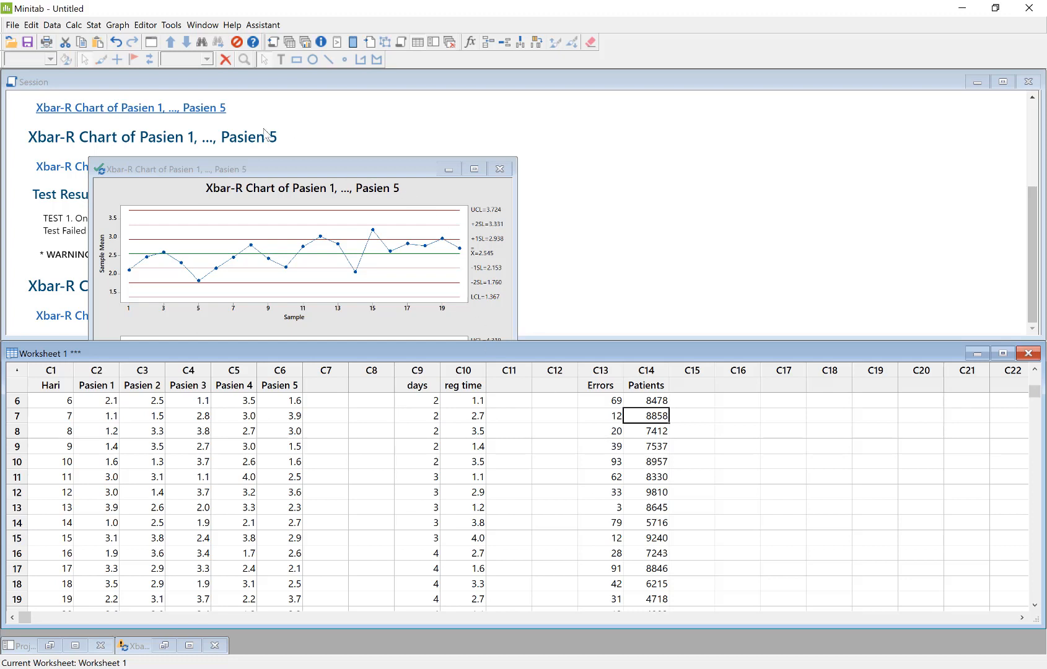
Create a U chart with Errors as the variable and Patients as the subgroup sizes
{"action": "left_click", "coordinate": [96, 28]}
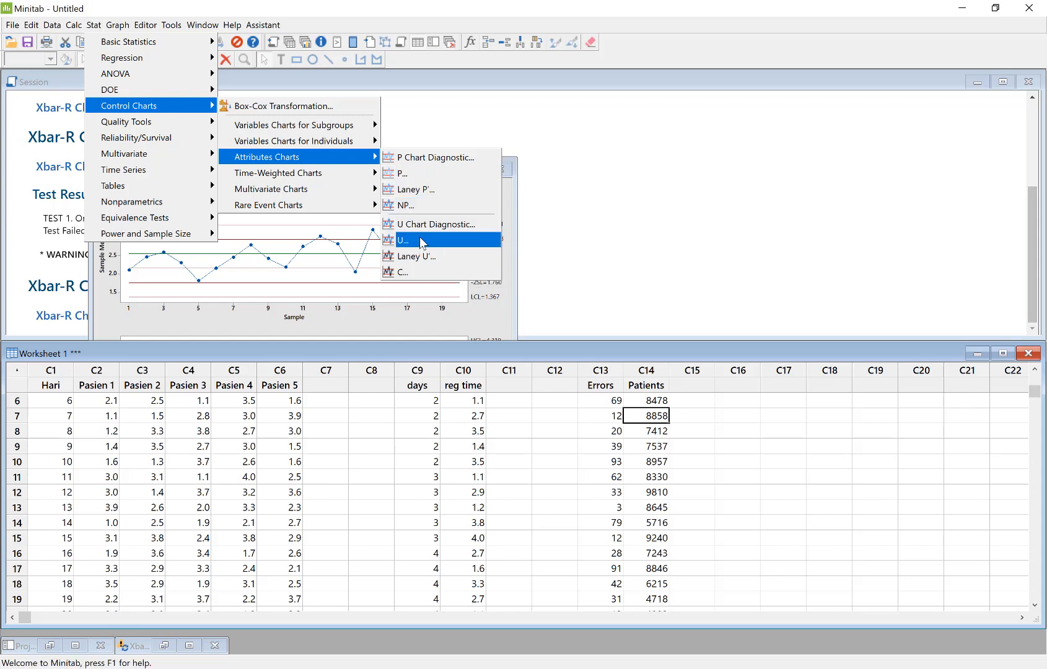
{"action": "left_click", "coordinate": [420, 240]}
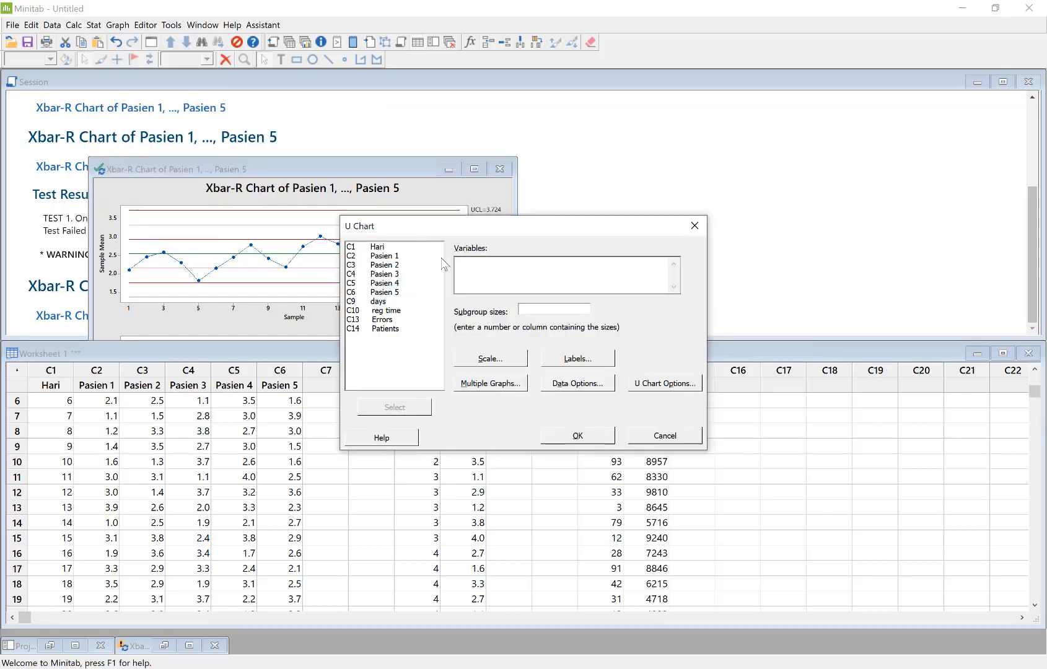
{"action": "left_click", "coordinate": [383, 320]}
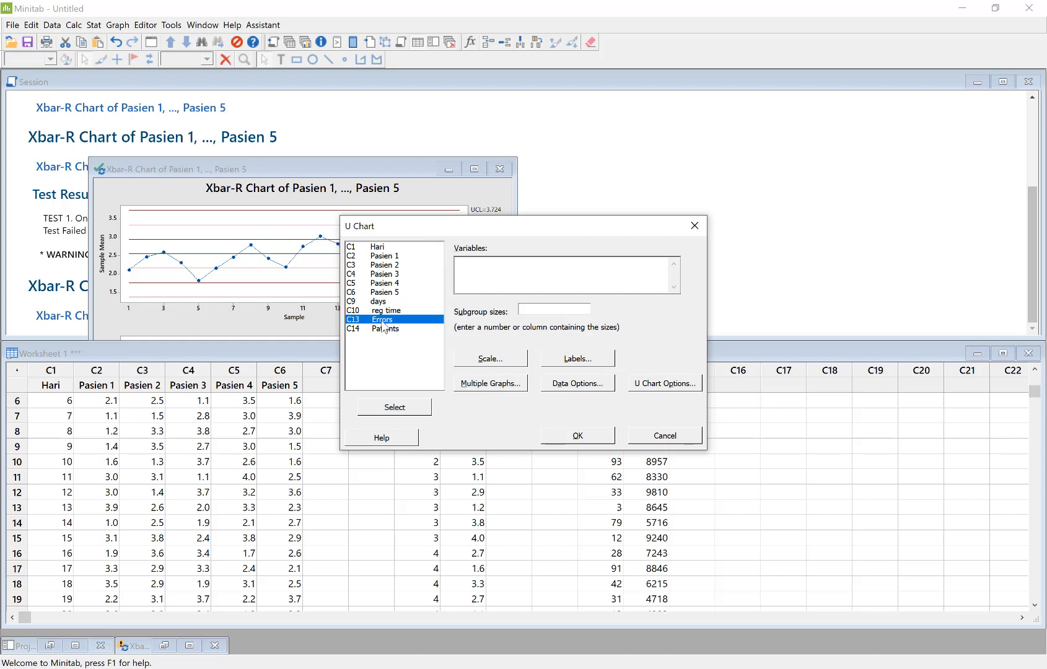
{"action": "left_click", "coordinate": [395, 408]}
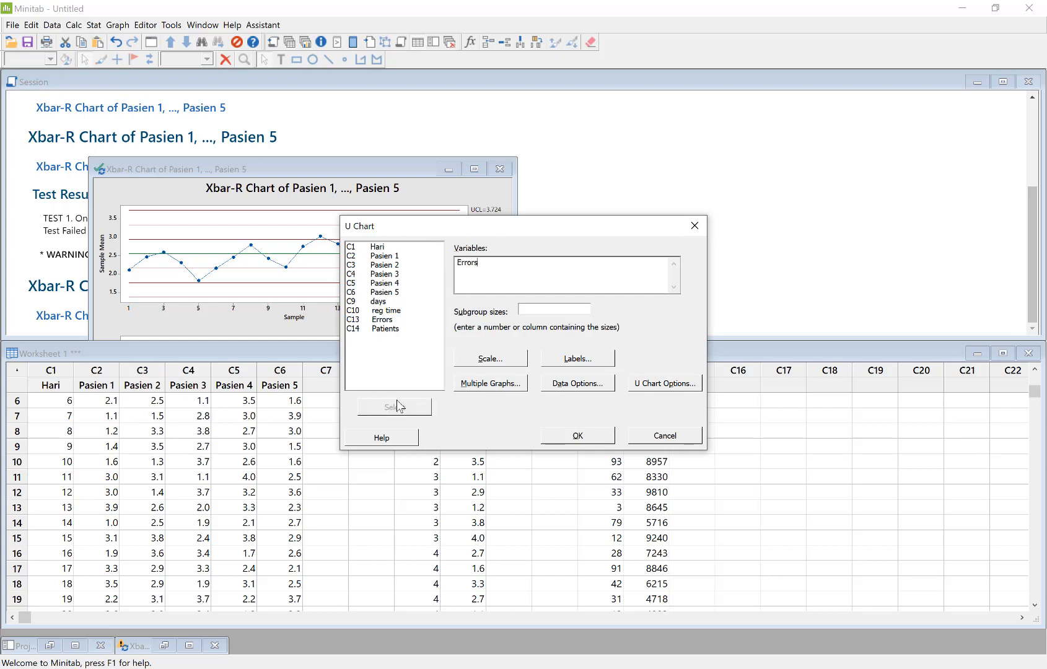
{"action": "left_click", "coordinate": [397, 332]}
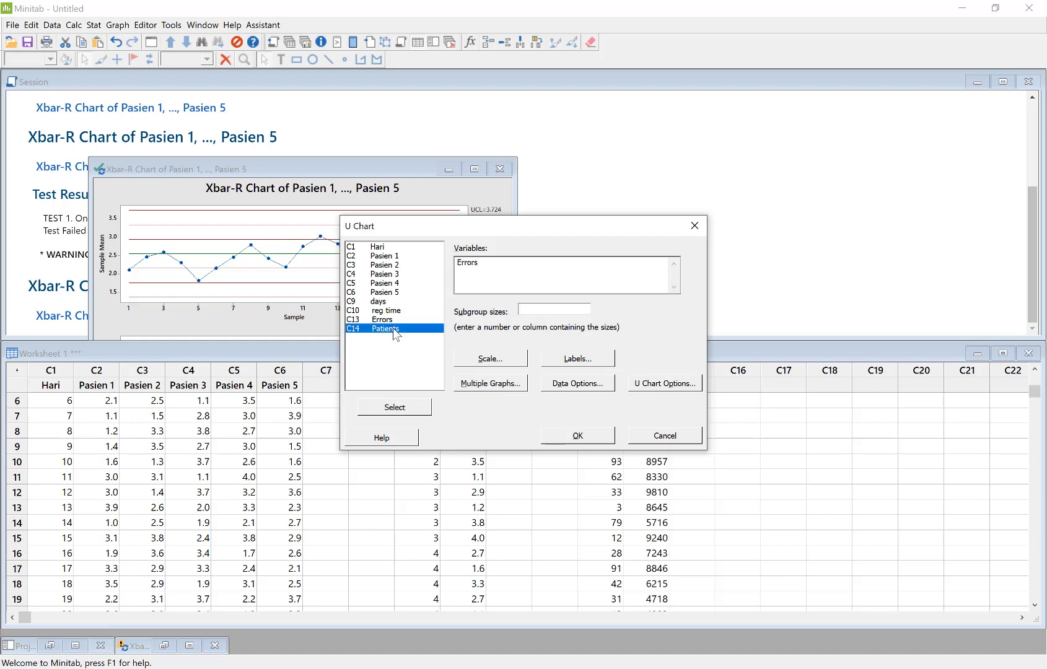
{"action": "left_click", "coordinate": [399, 408]}
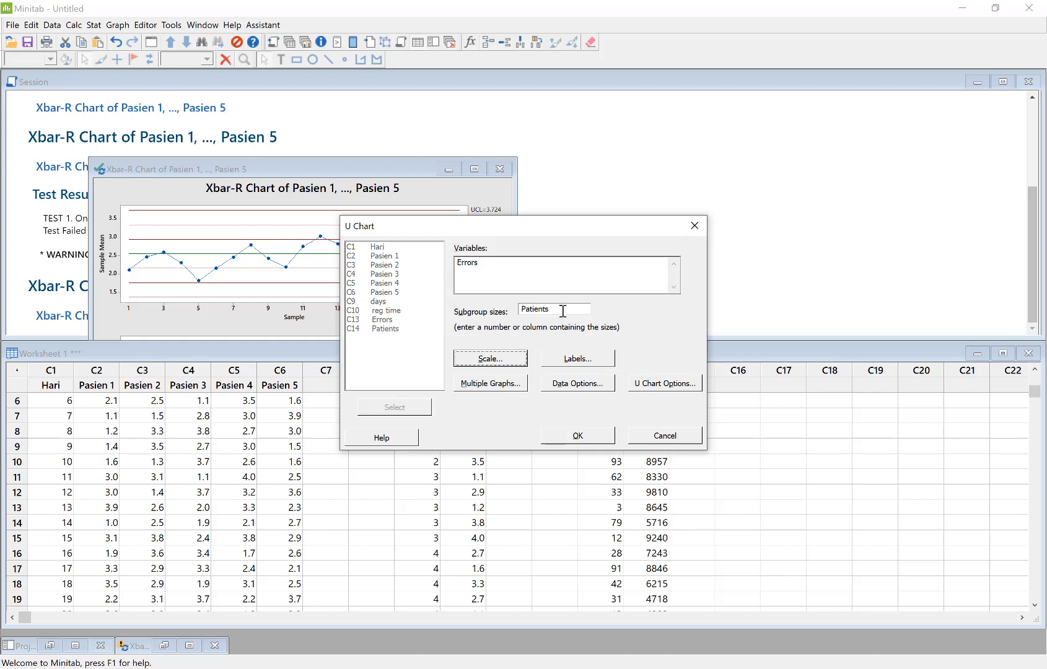
{"action": "left_click", "coordinate": [606, 441]}
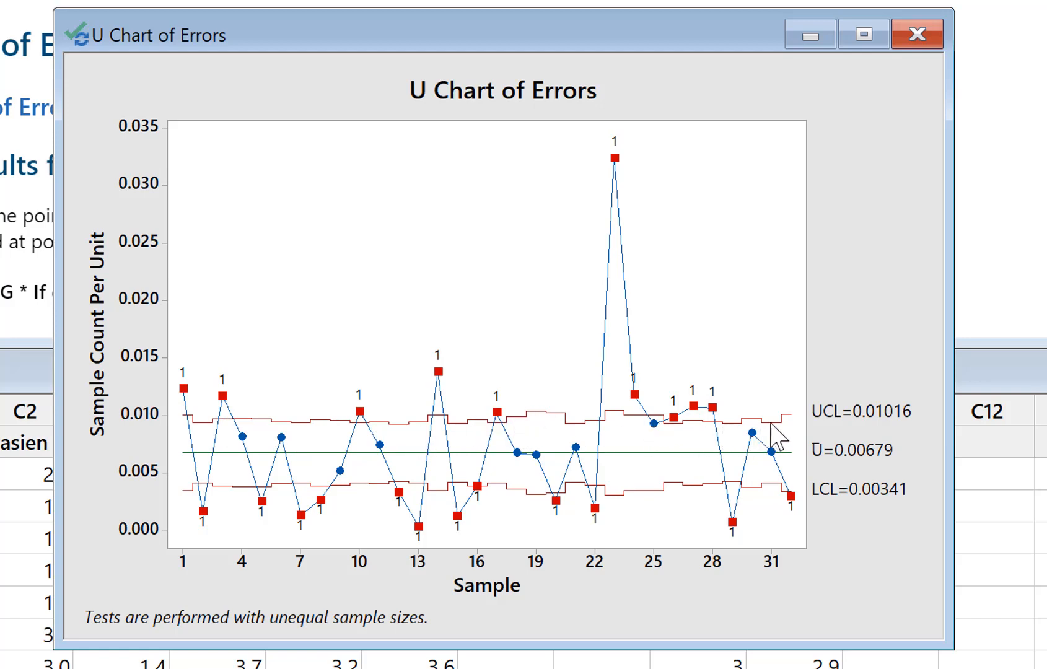
{"action": "mouse_move", "coordinate": [772, 423]}
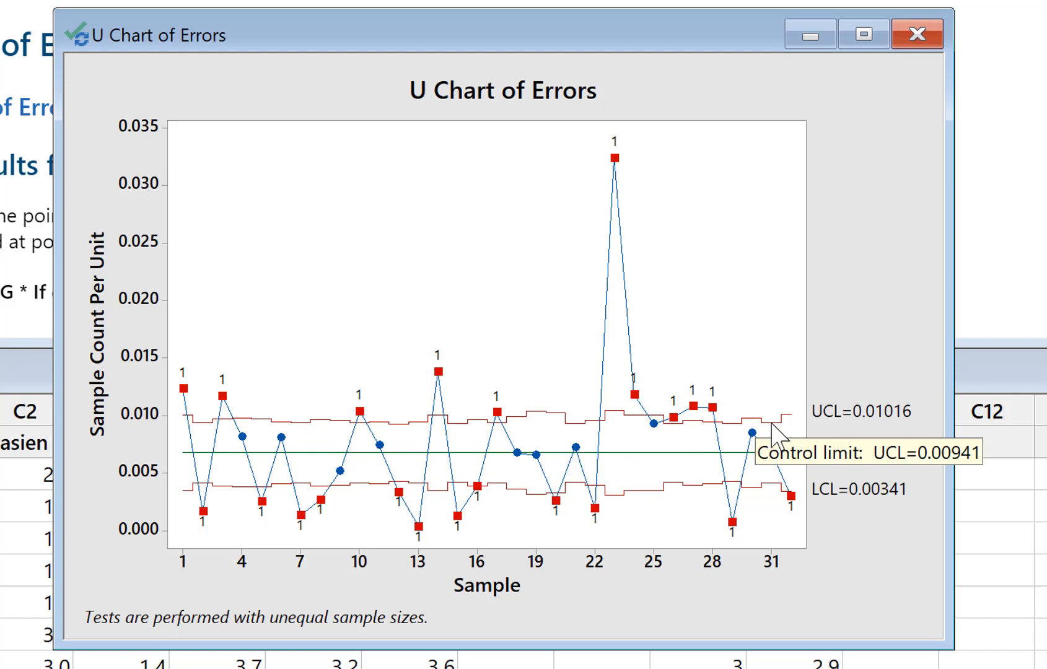
{"action": "mouse_move", "coordinate": [532, 428]}
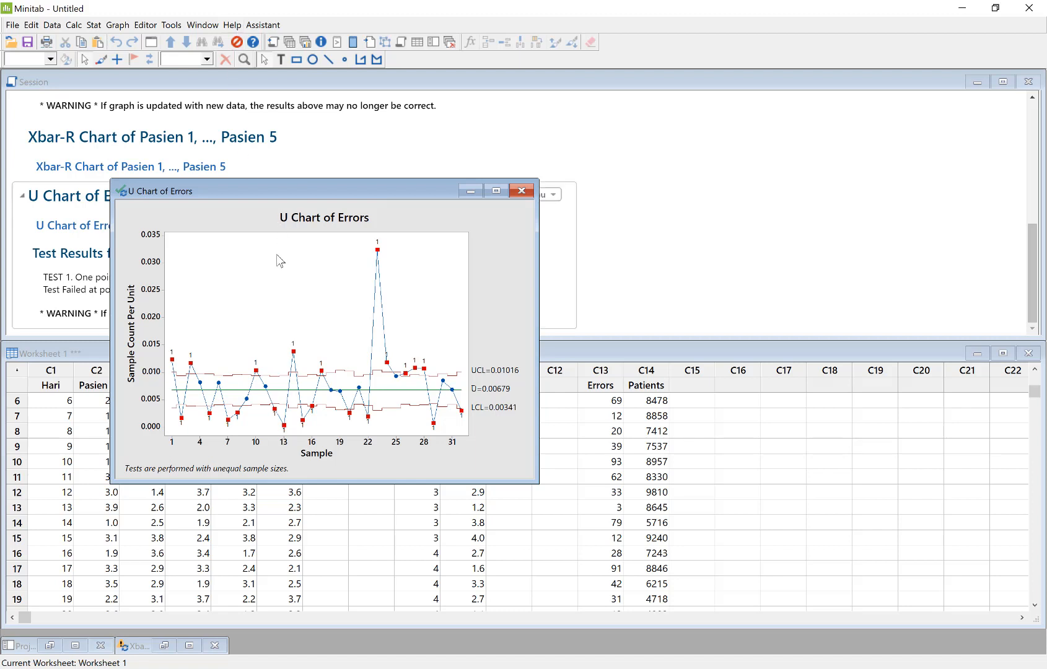
Open the Minitab support site in the browser, search it for "u laney" and open the overview for the Laney U' chart
{"action": "left_click", "coordinate": [264, 26]}
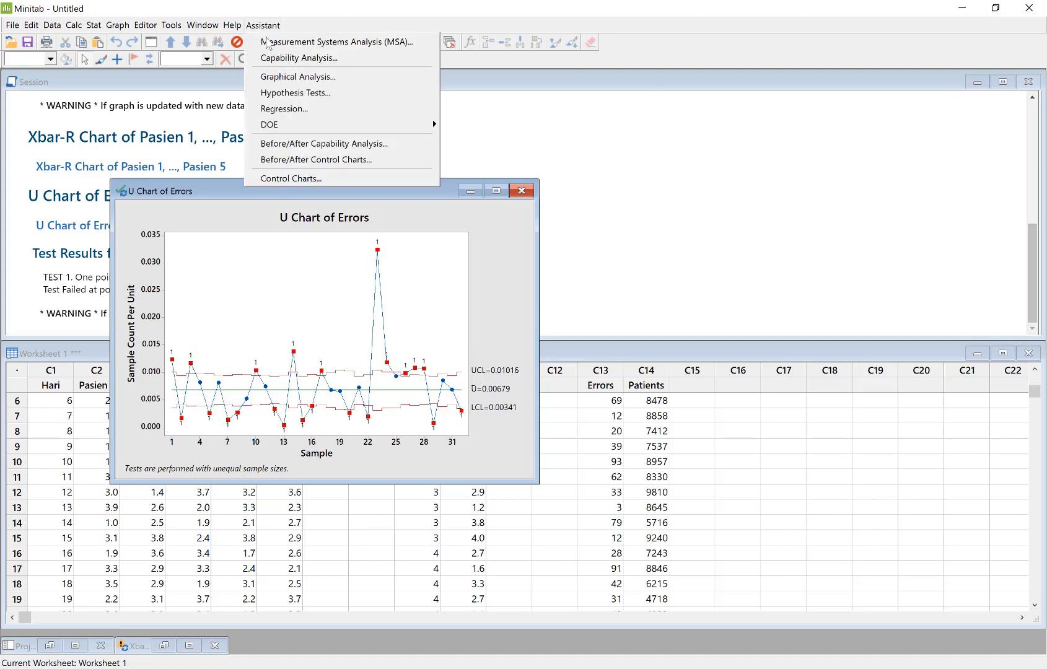
{"action": "mouse_move", "coordinate": [277, 125]}
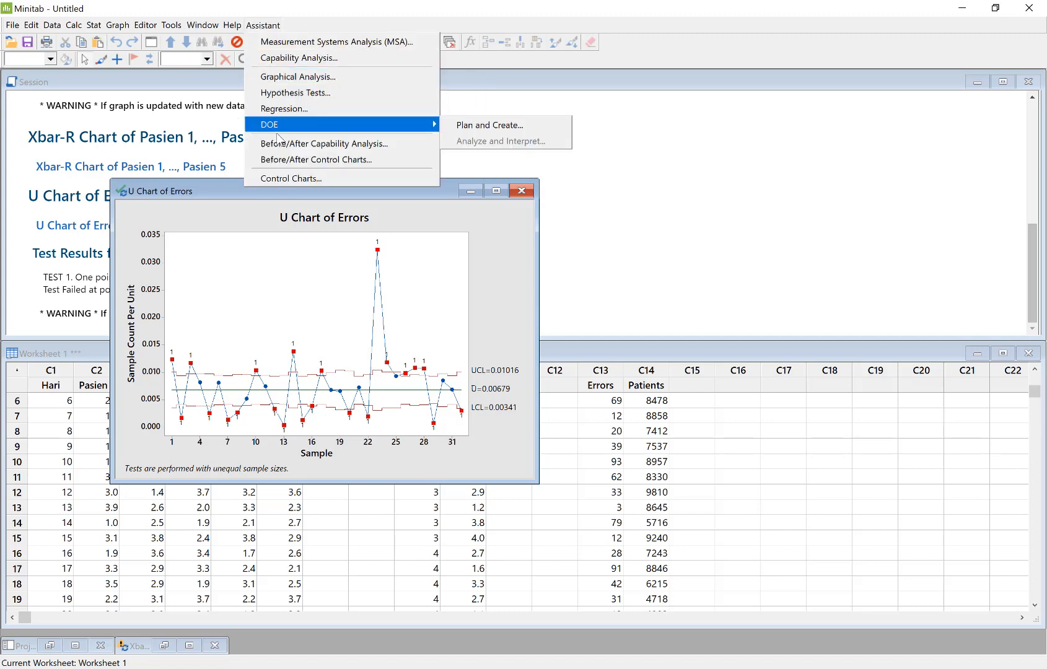
{"action": "left_click", "coordinate": [241, 40]}
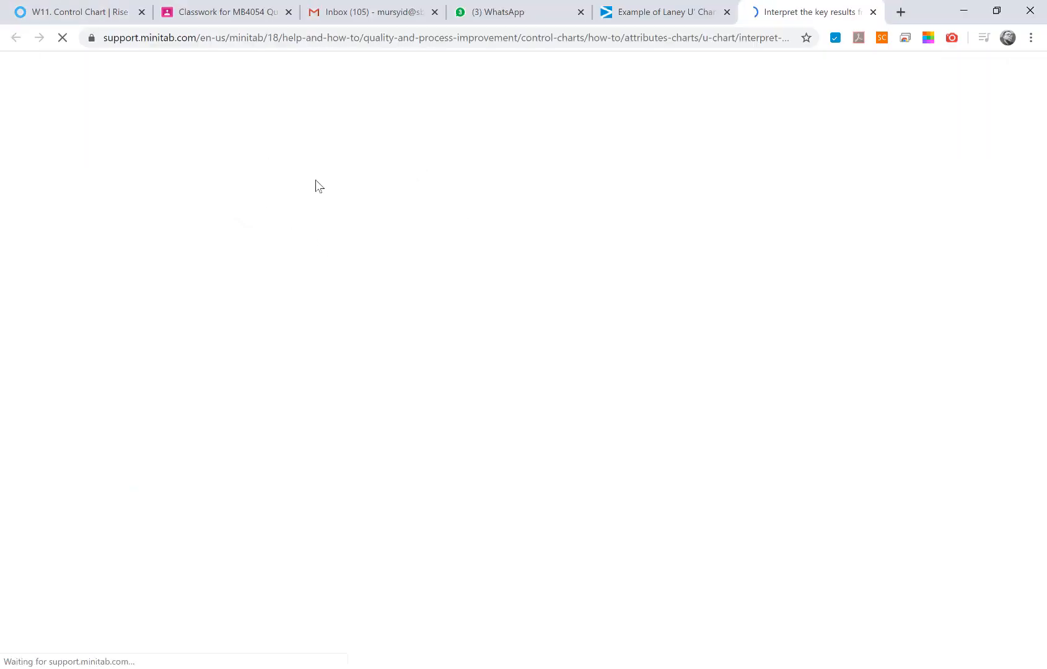
{"action": "left_click", "coordinate": [472, 118]}
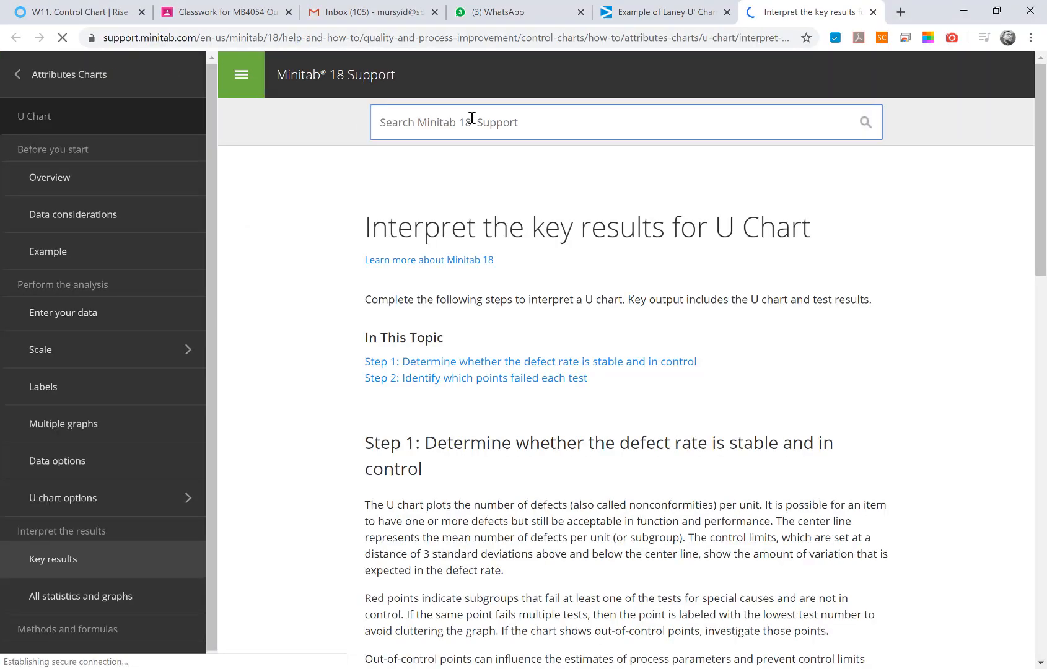
{"action": "type", "text": "u "}
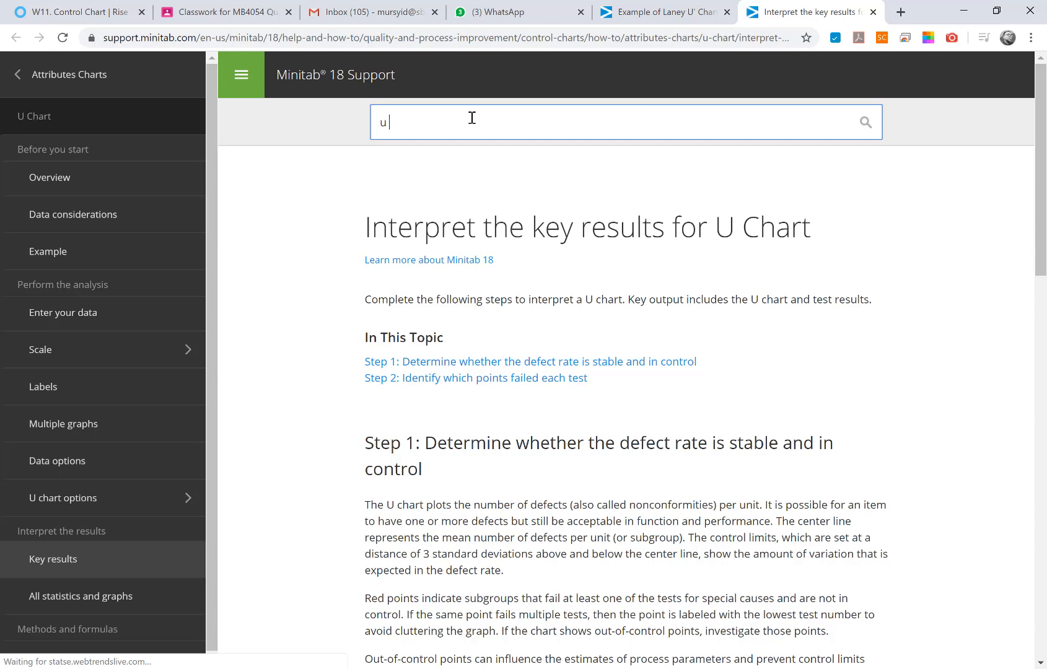
{"action": "type", "text": "laney"}
{"action": "key", "text": "Return"}
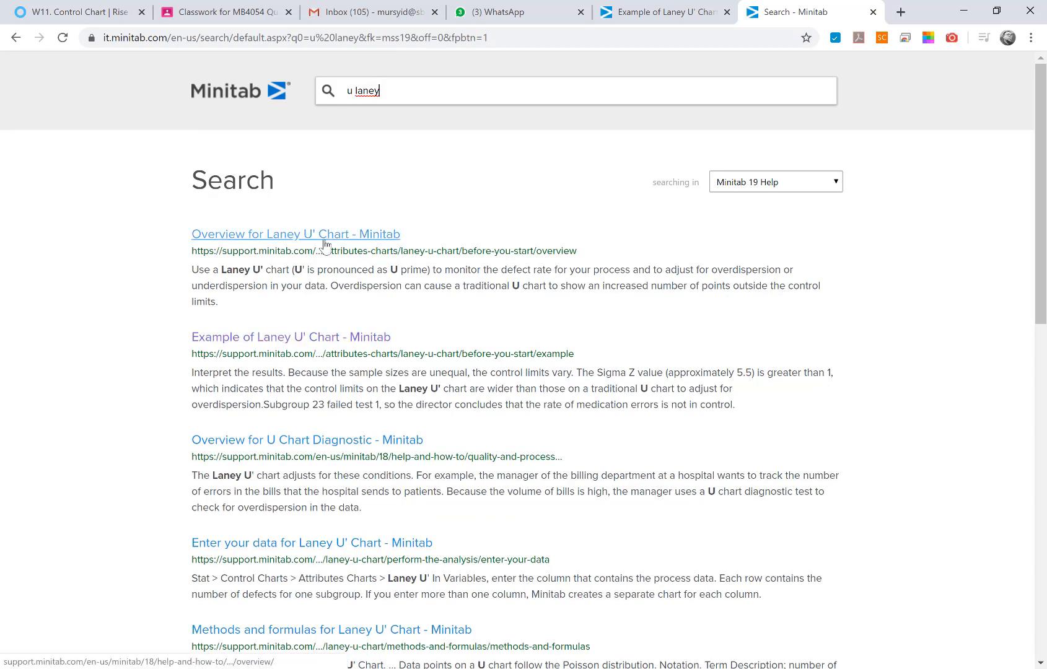
{"action": "left_click", "coordinate": [324, 234]}
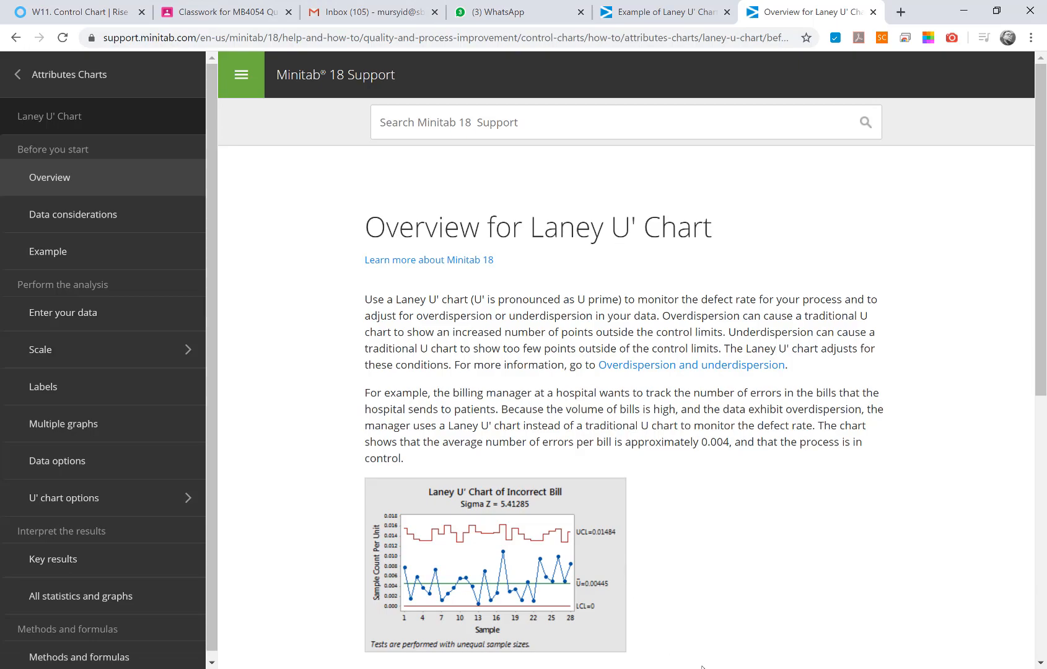
Switch to Minitab and create a Laney U' chart with Errors as the variable and Patients as the subgroup sizes
{"action": "left_click", "coordinate": [771, 651]}
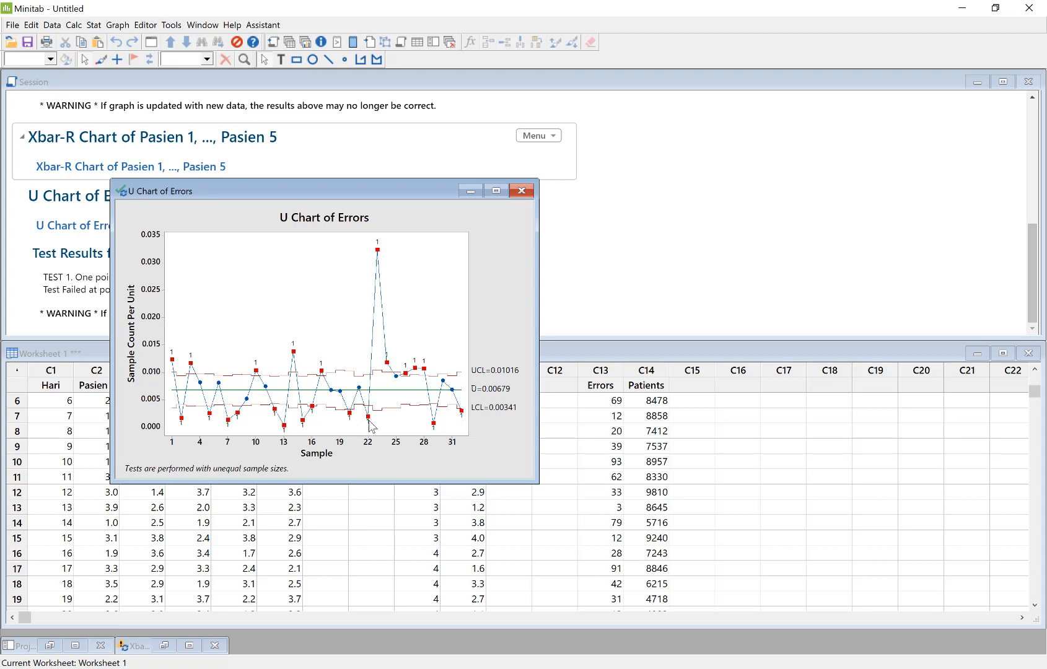
{"action": "left_click", "coordinate": [569, 458]}
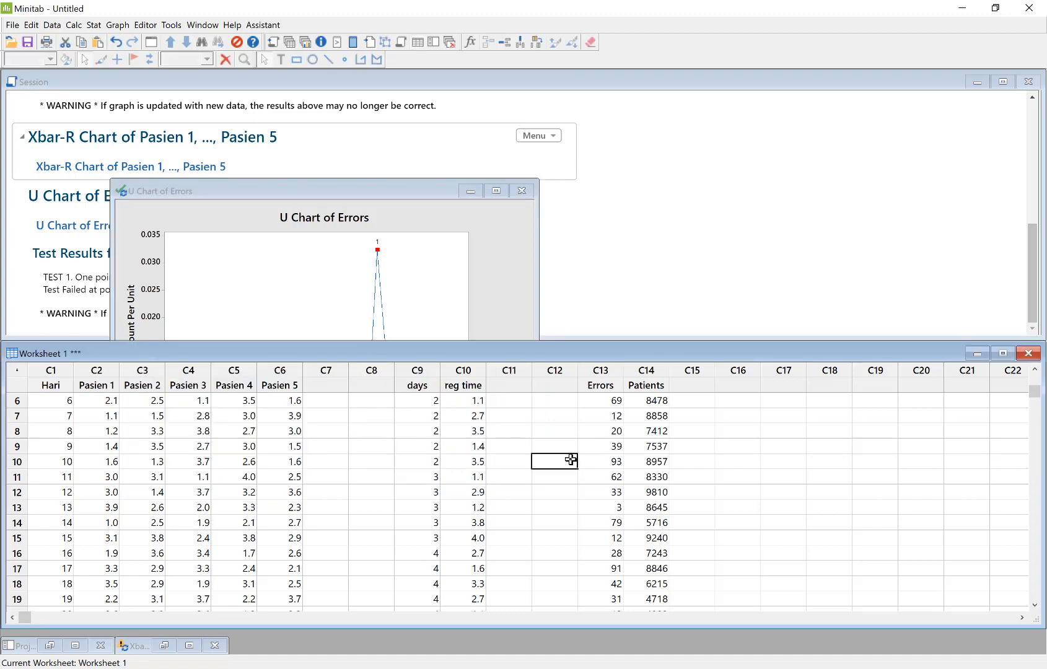
{"action": "left_click", "coordinate": [94, 25]}
{"action": "mouse_move", "coordinate": [124, 108]}
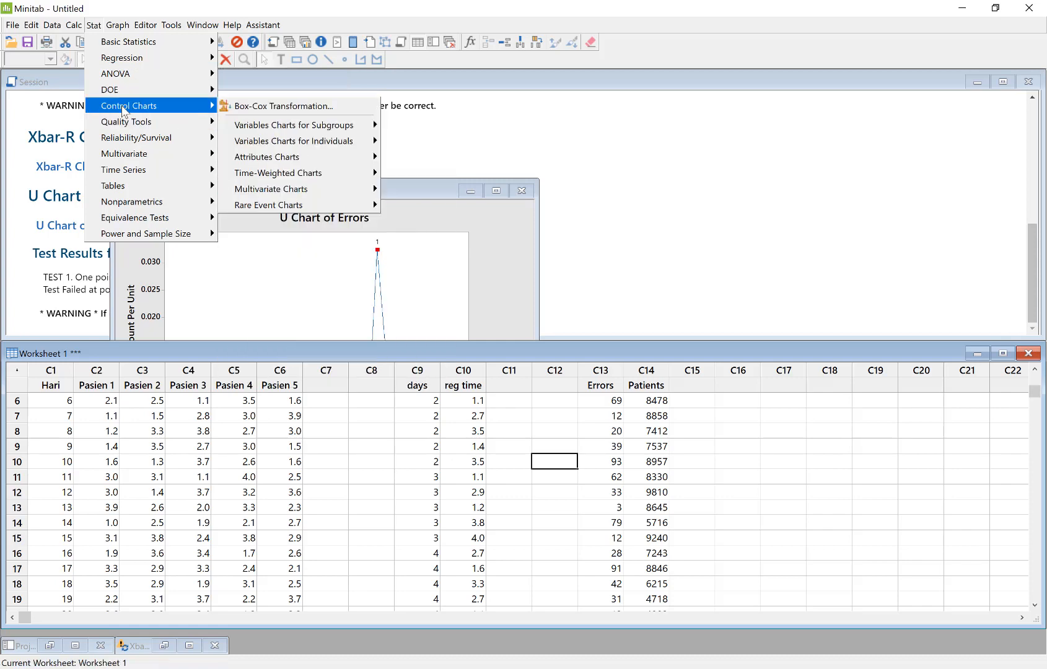
{"action": "mouse_move", "coordinate": [295, 159]}
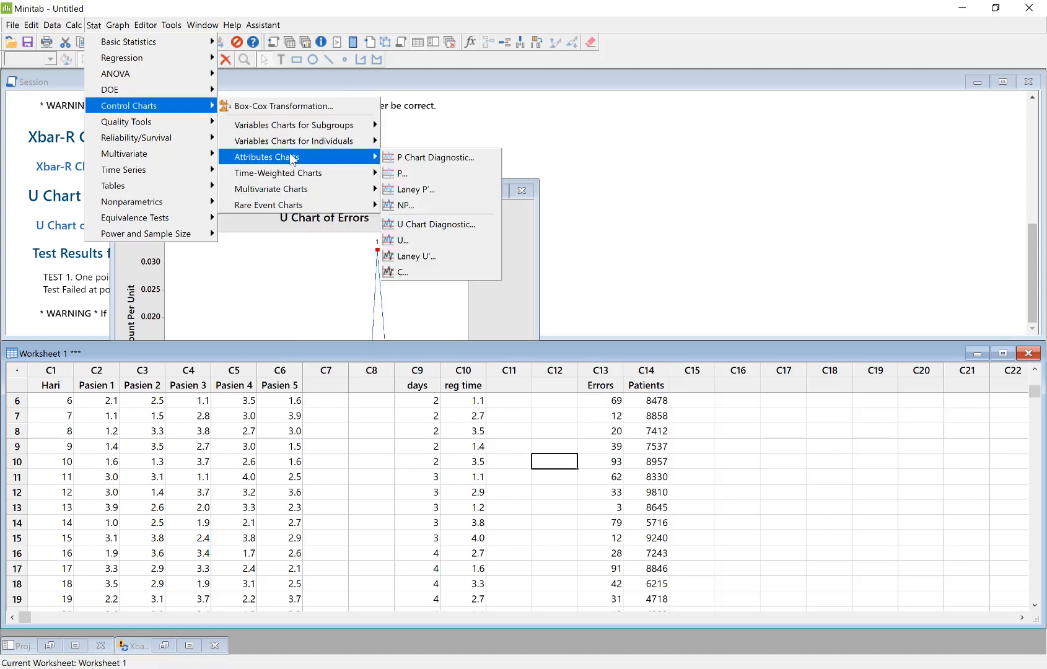
{"action": "left_click", "coordinate": [424, 256]}
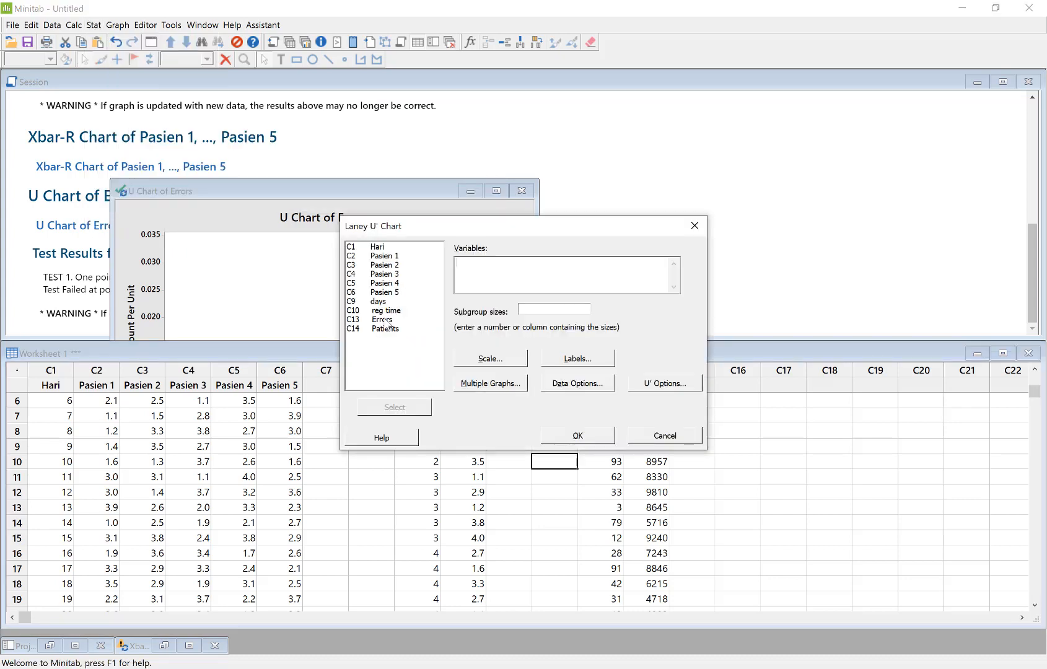
{"action": "double_click", "coordinate": [382, 320]}
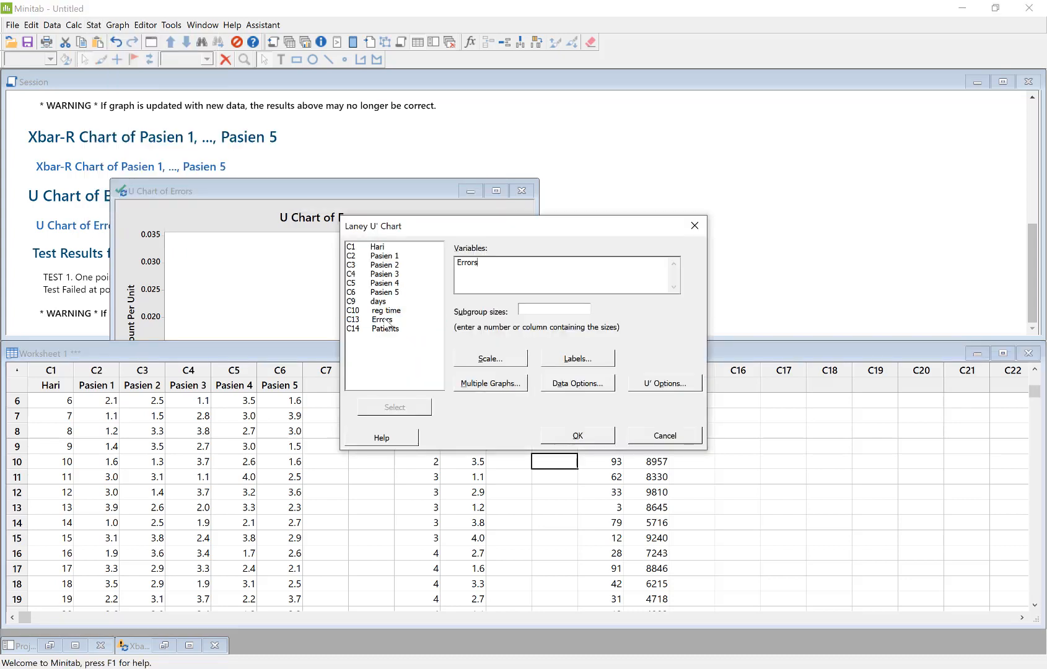
{"action": "left_click", "coordinate": [542, 309]}
{"action": "double_click", "coordinate": [393, 329]}
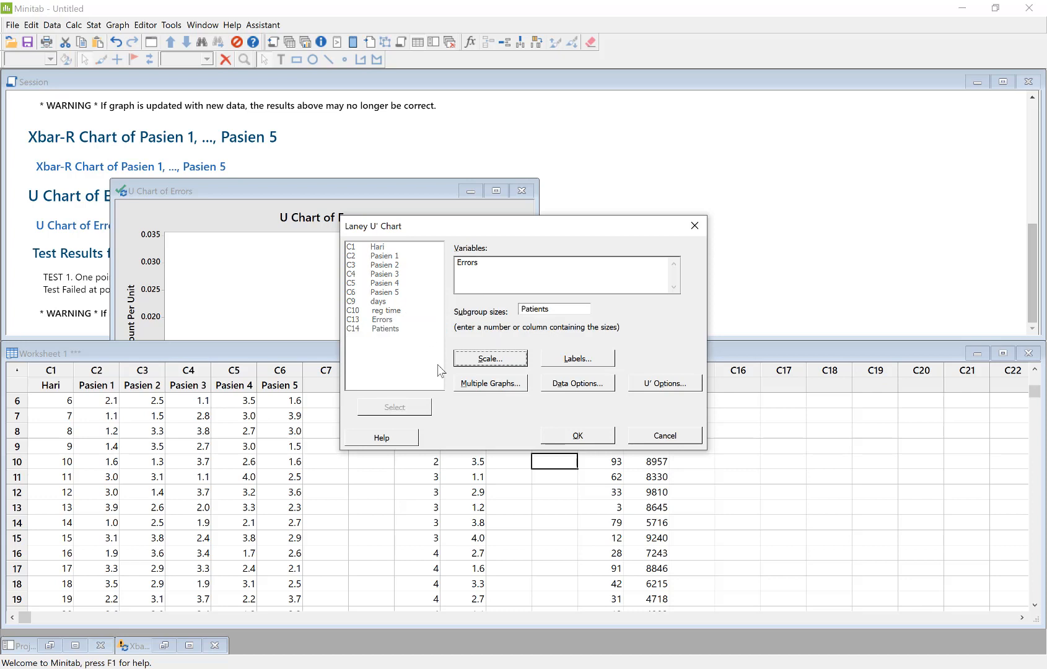
{"action": "left_click", "coordinate": [584, 438]}
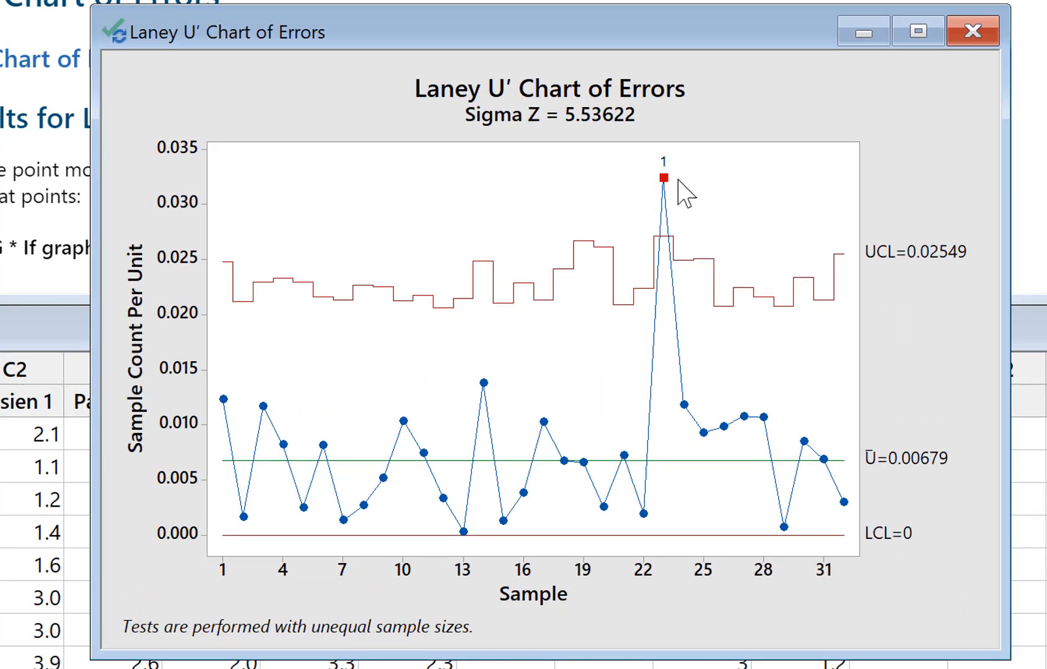
{"action": "mouse_move", "coordinate": [669, 182]}
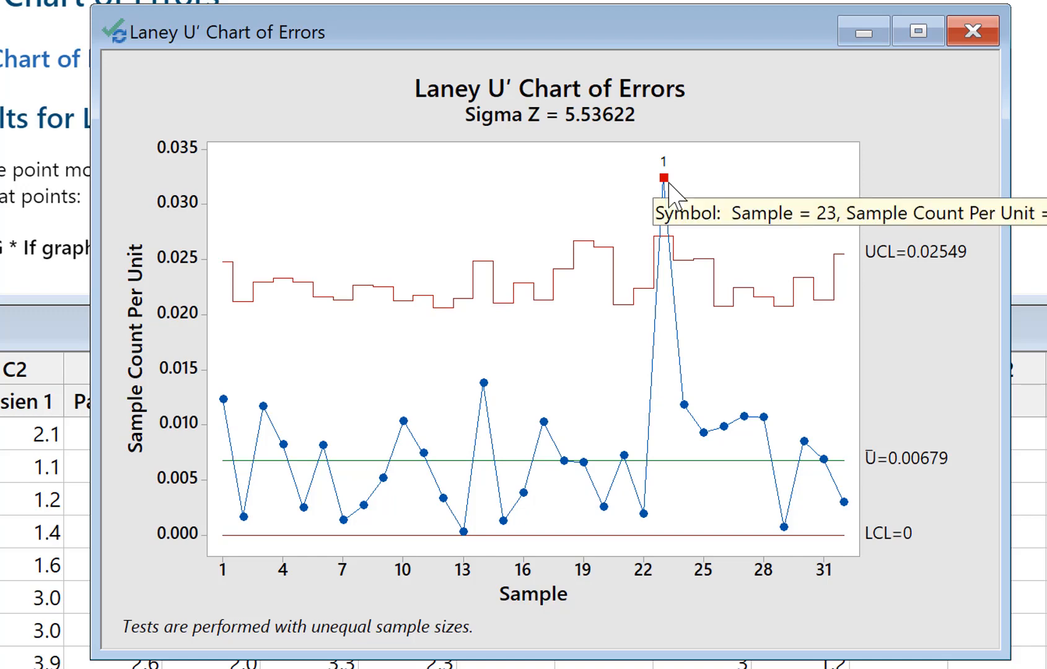